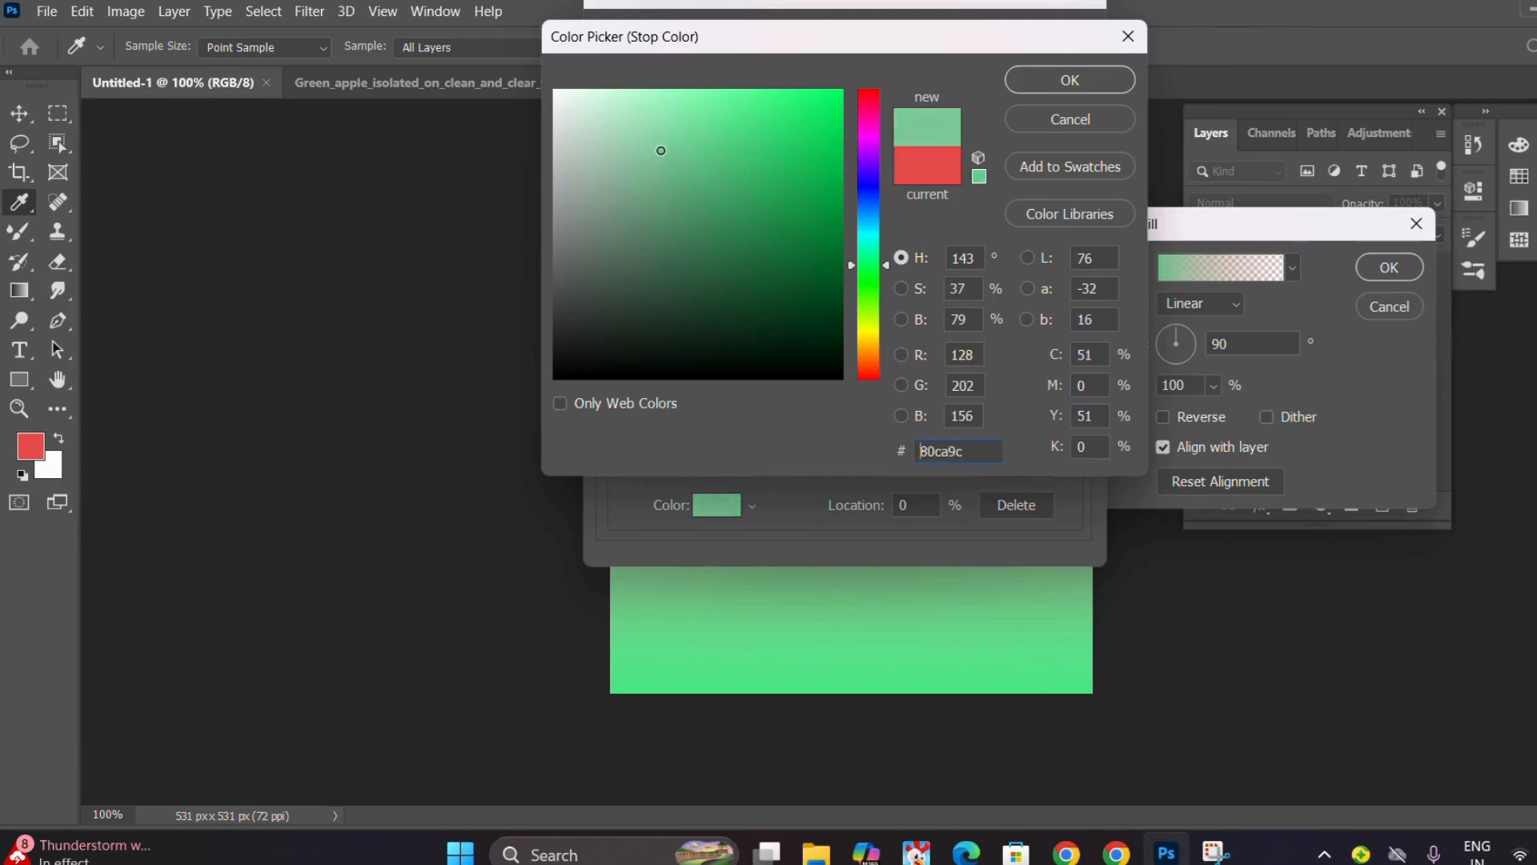
# Set the gradient's start stop to green 7fc99b and its end stop to a pale grey-green, and accept the gradient.
pyautogui.click(1066, 74)
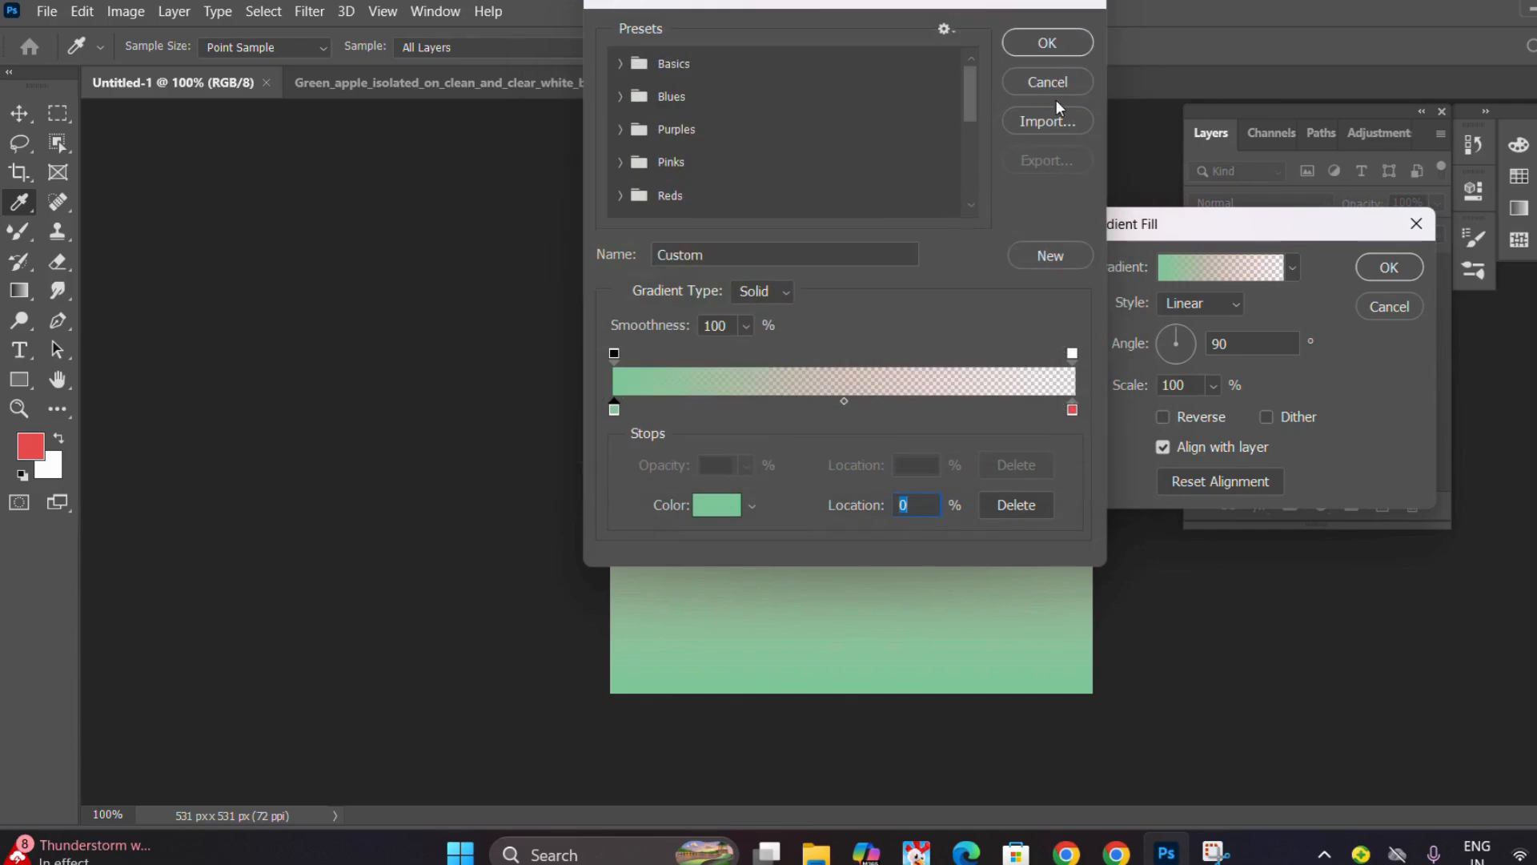
pyautogui.click(1072, 410)
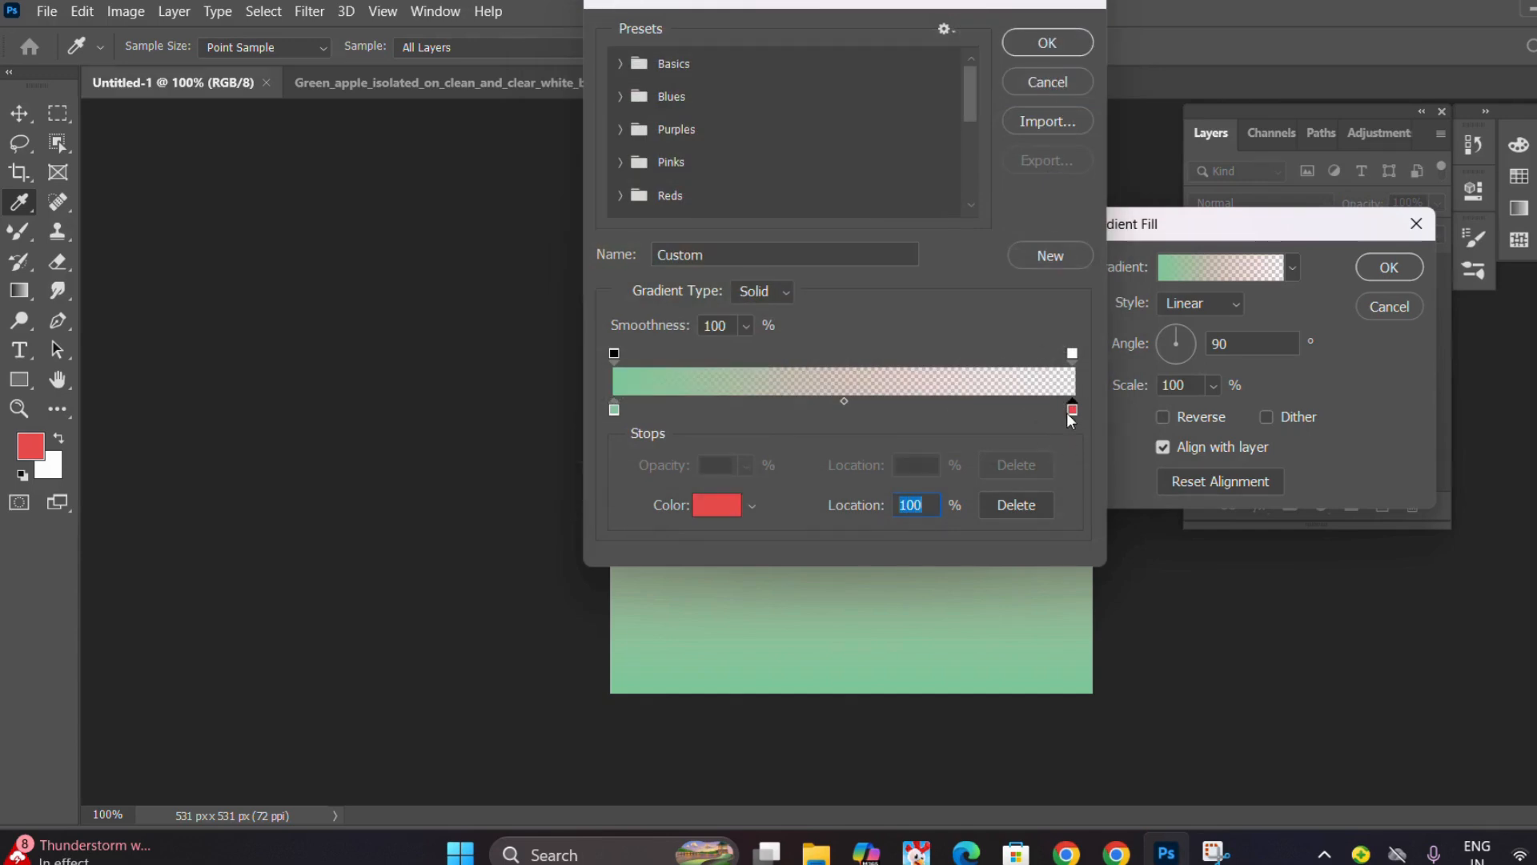
pyautogui.click(717, 504)
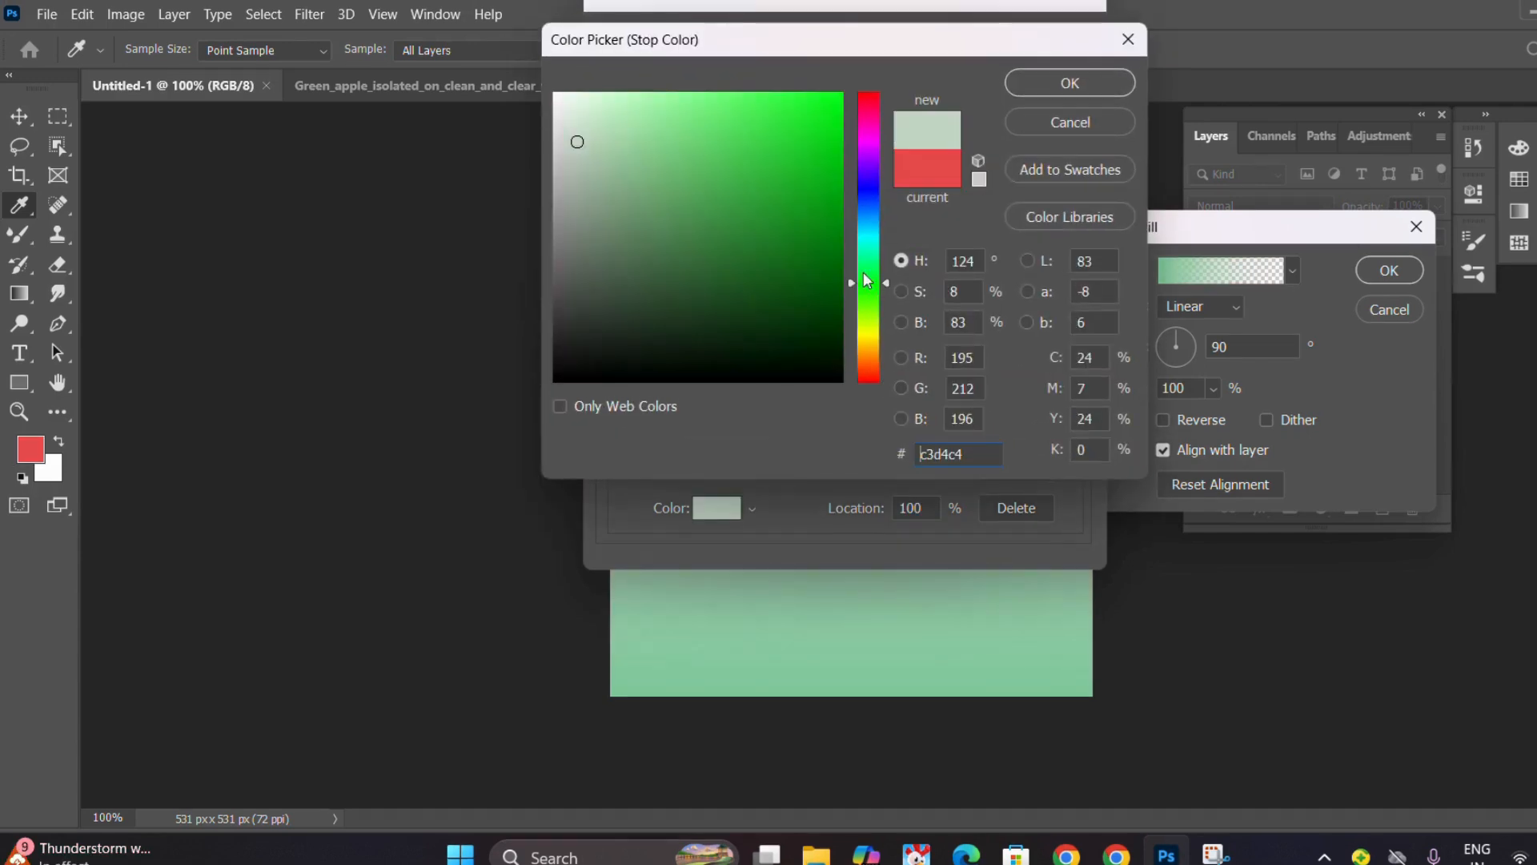
pyautogui.moveTo(645, 139)
pyautogui.mouseDown()
pyautogui.moveTo(614, 166)
pyautogui.moveTo(566, 145)
pyautogui.mouseUp()
pyautogui.click(1037, 81)
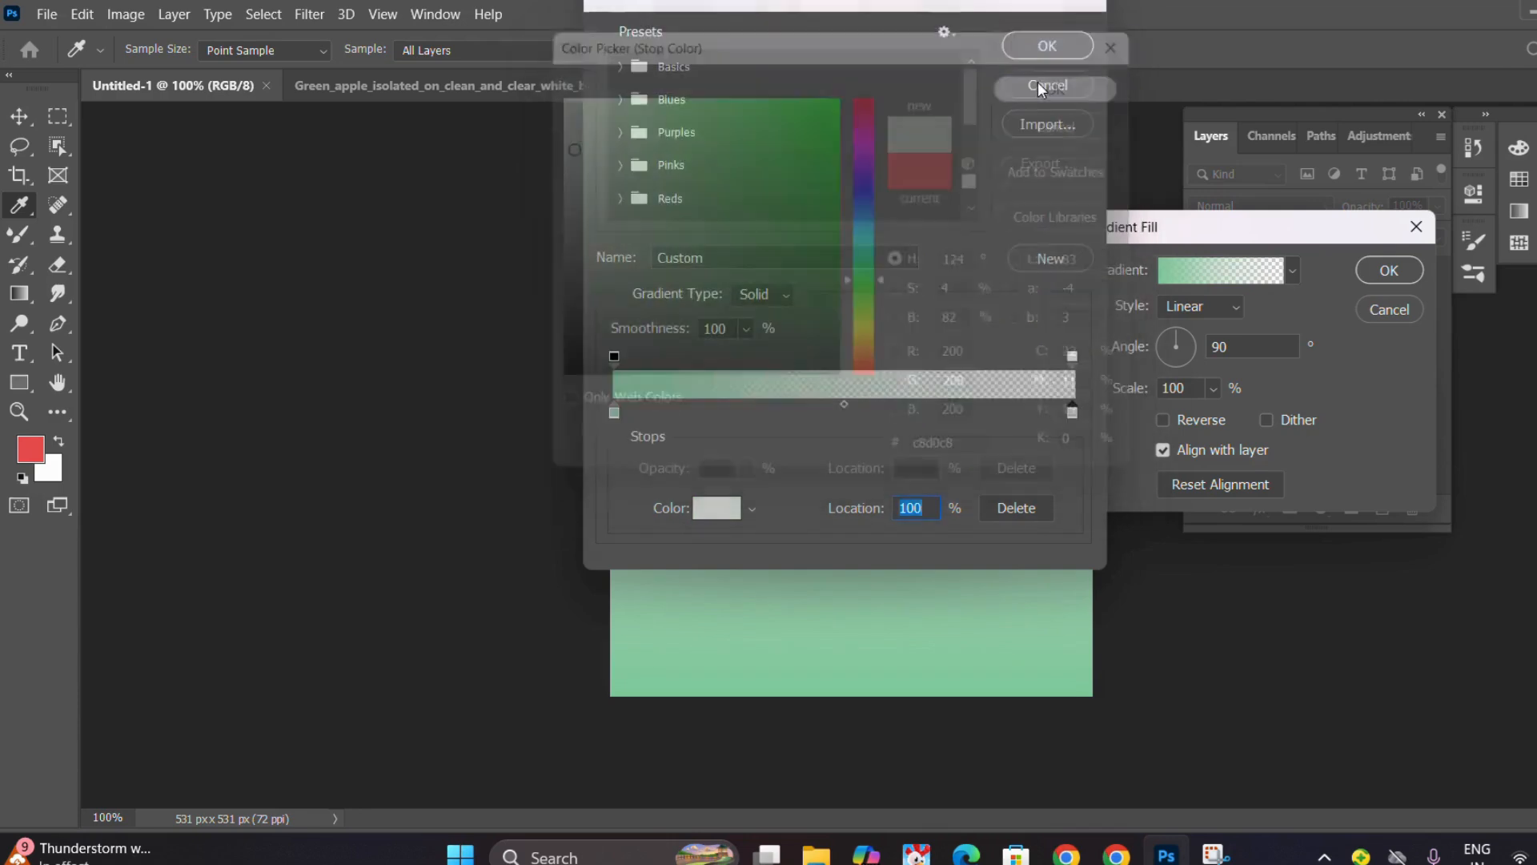
pyautogui.click(1042, 50)
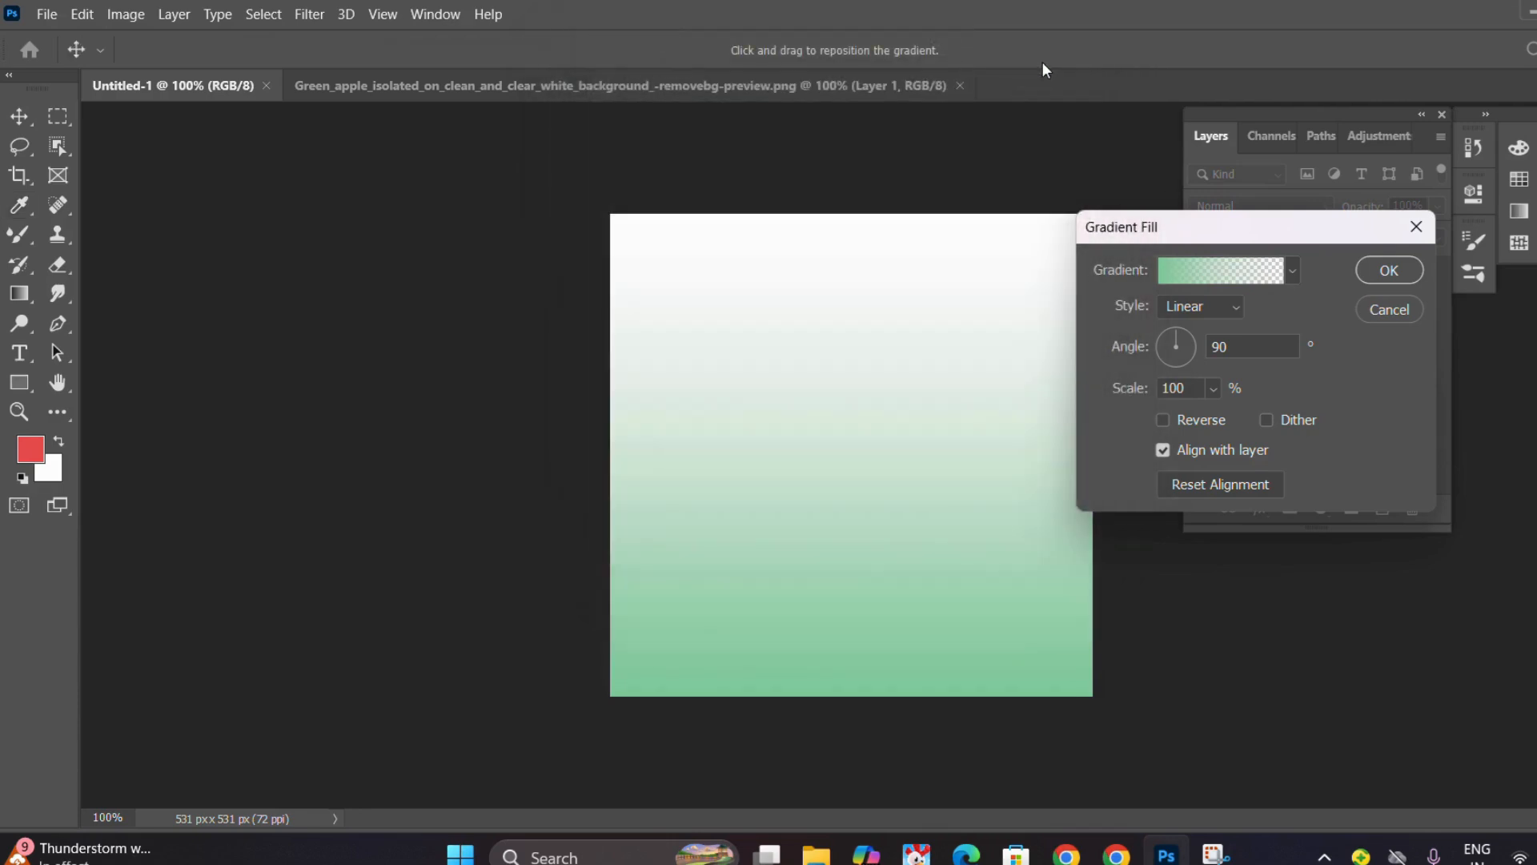
# Apply the gradient fill in Radial style with its colors reversed.
pyautogui.click(1208, 312)
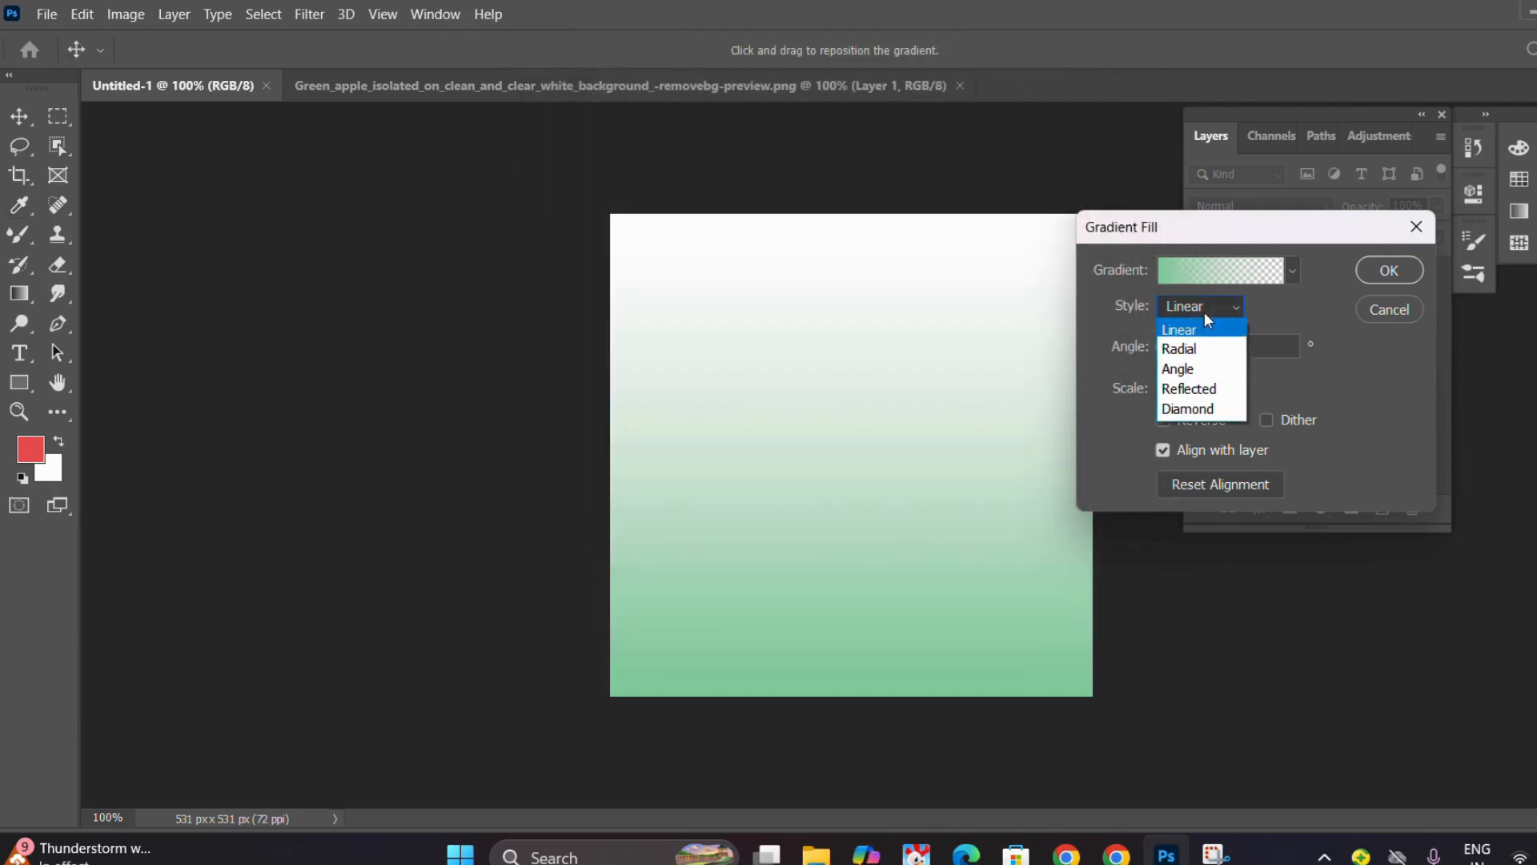
pyautogui.click(1196, 350)
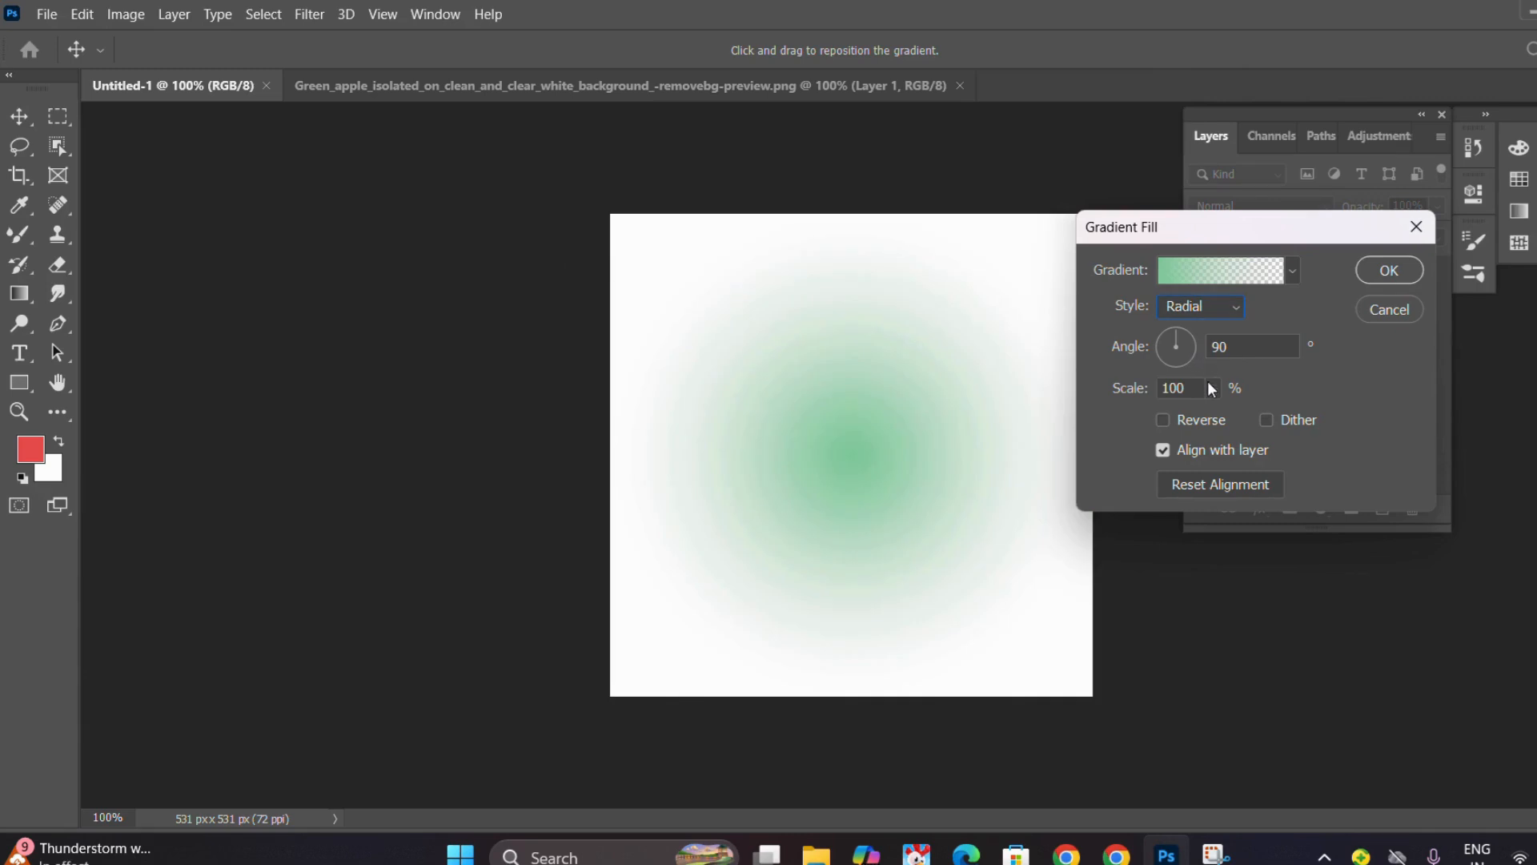
pyautogui.click(1170, 416)
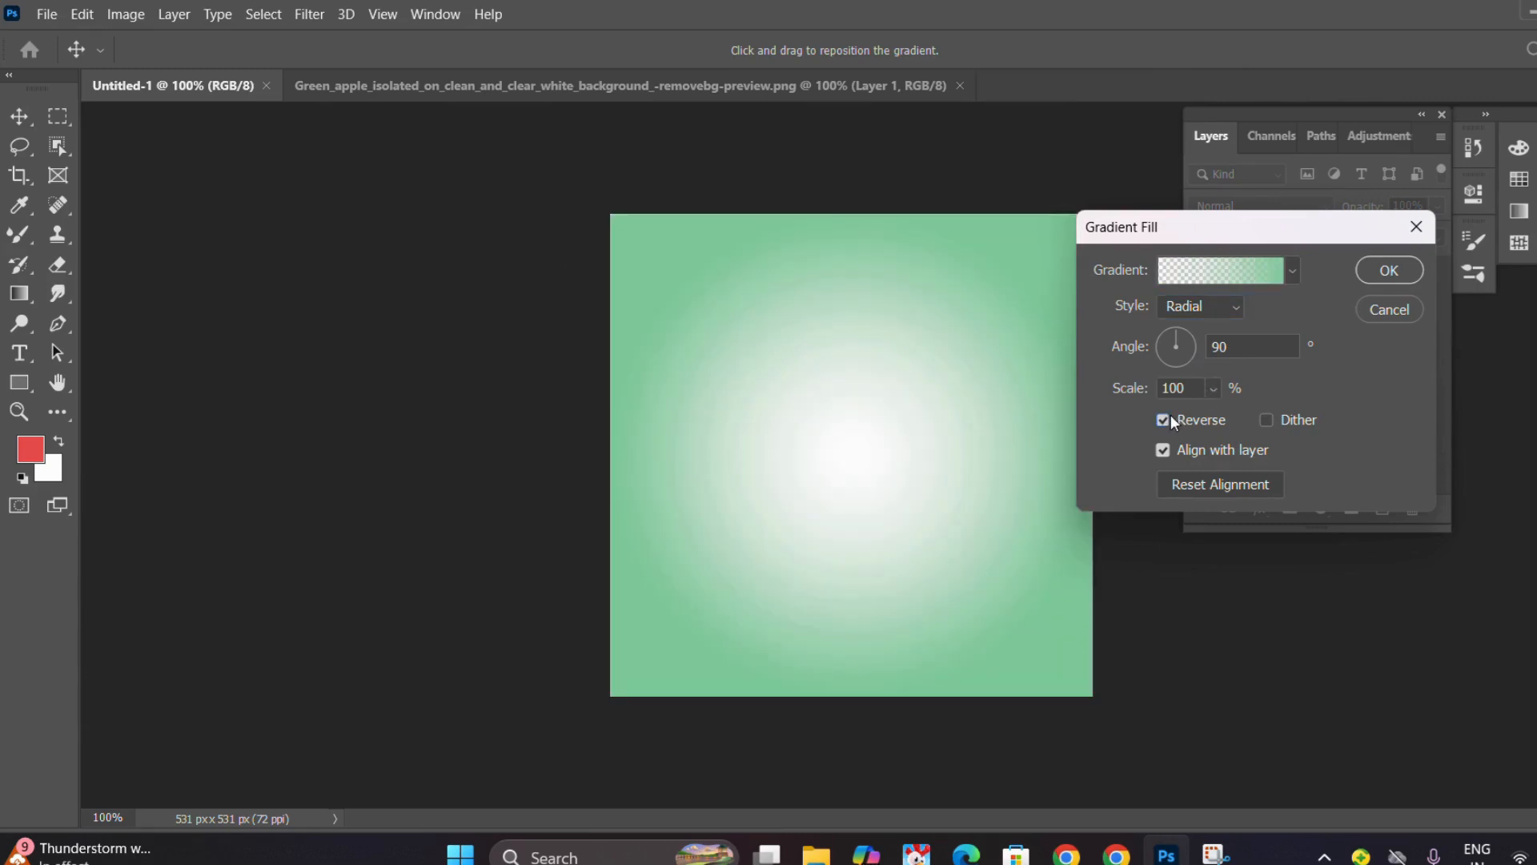
pyautogui.click(1393, 272)
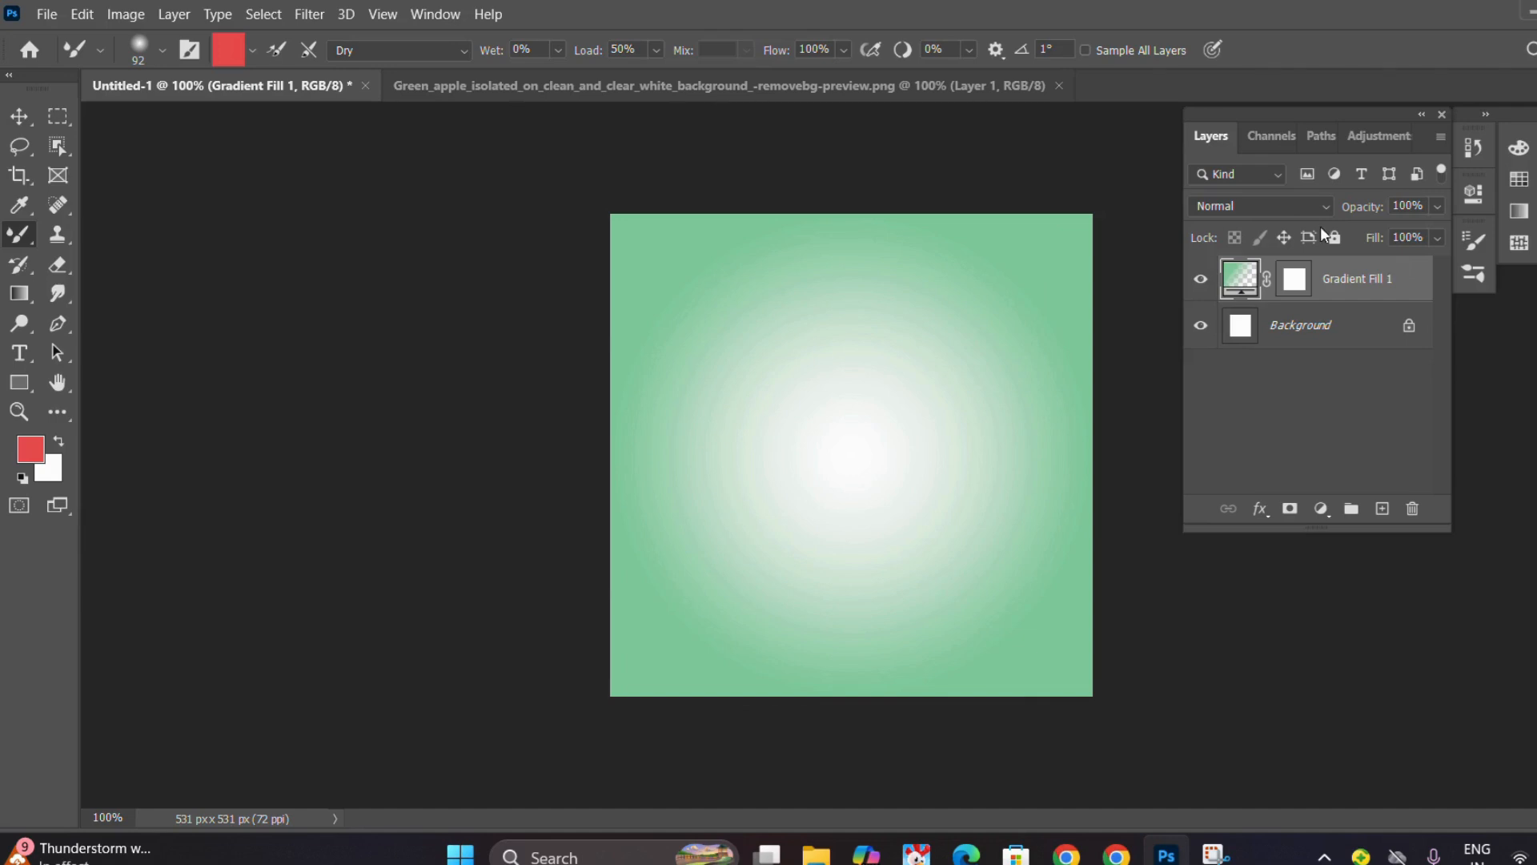
# Place the Green_apple_isolated image from the Downloads folder as an embedded object in the Untitled-1 document.
pyautogui.click(51, 19)
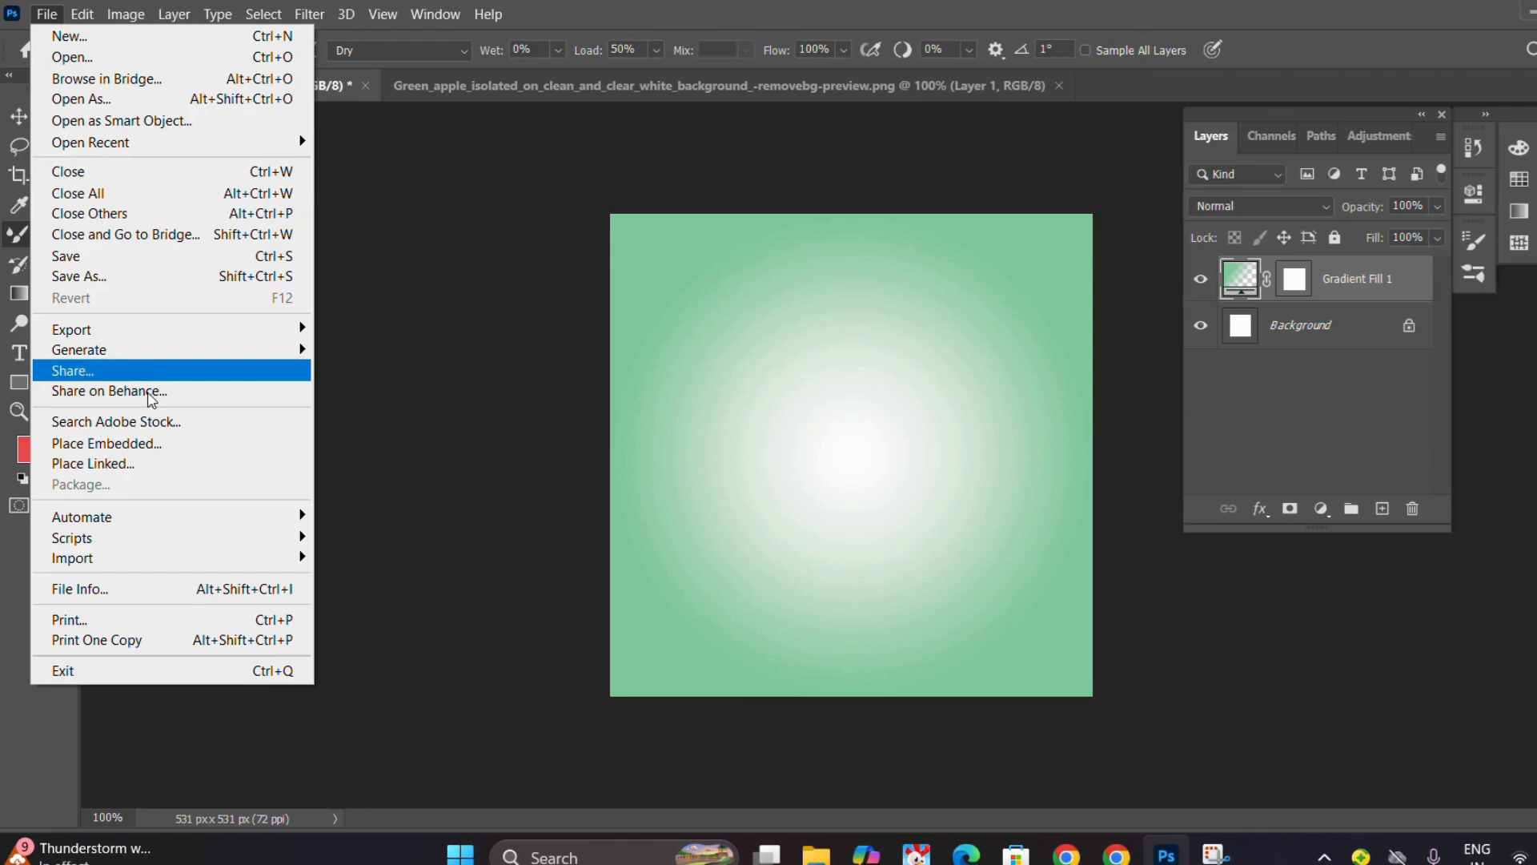
pyautogui.click(136, 448)
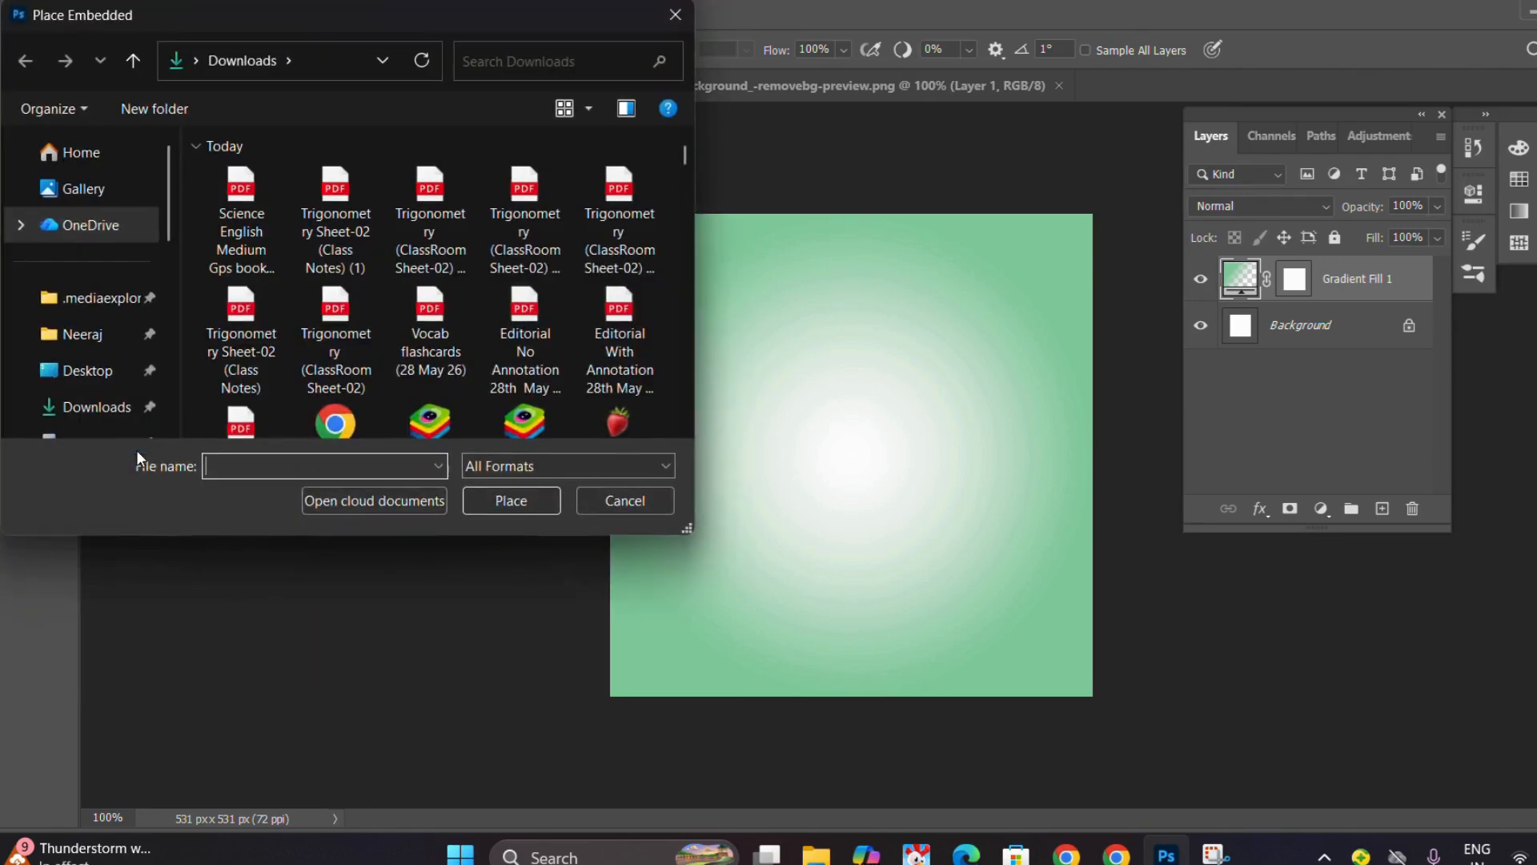
pyautogui.click(112, 405)
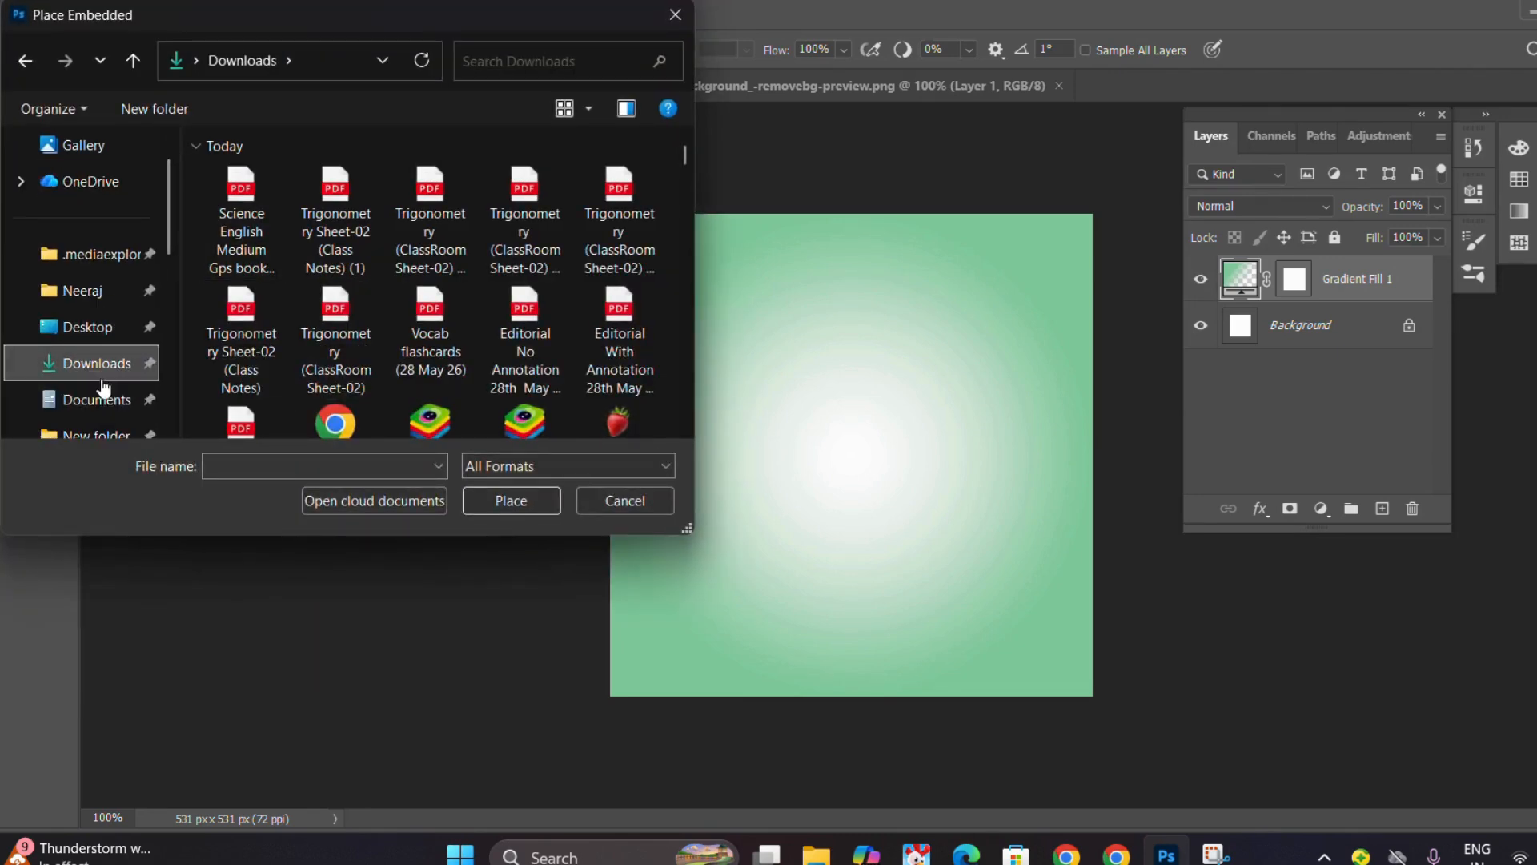
pyautogui.scroll(-1, 348, 346)
pyautogui.scroll(-1, 348, 346)
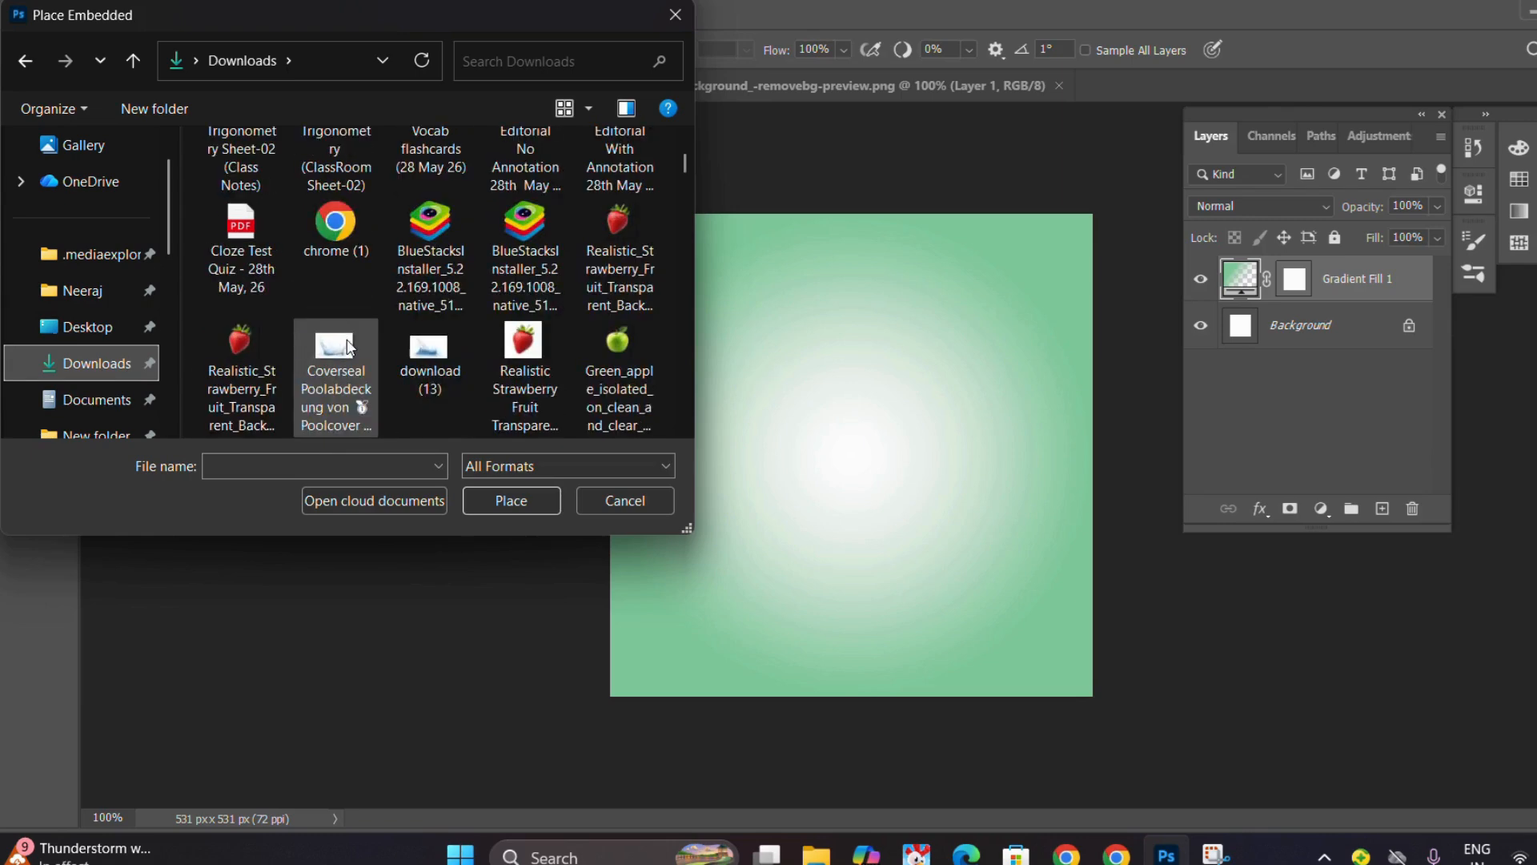
pyautogui.click(615, 348)
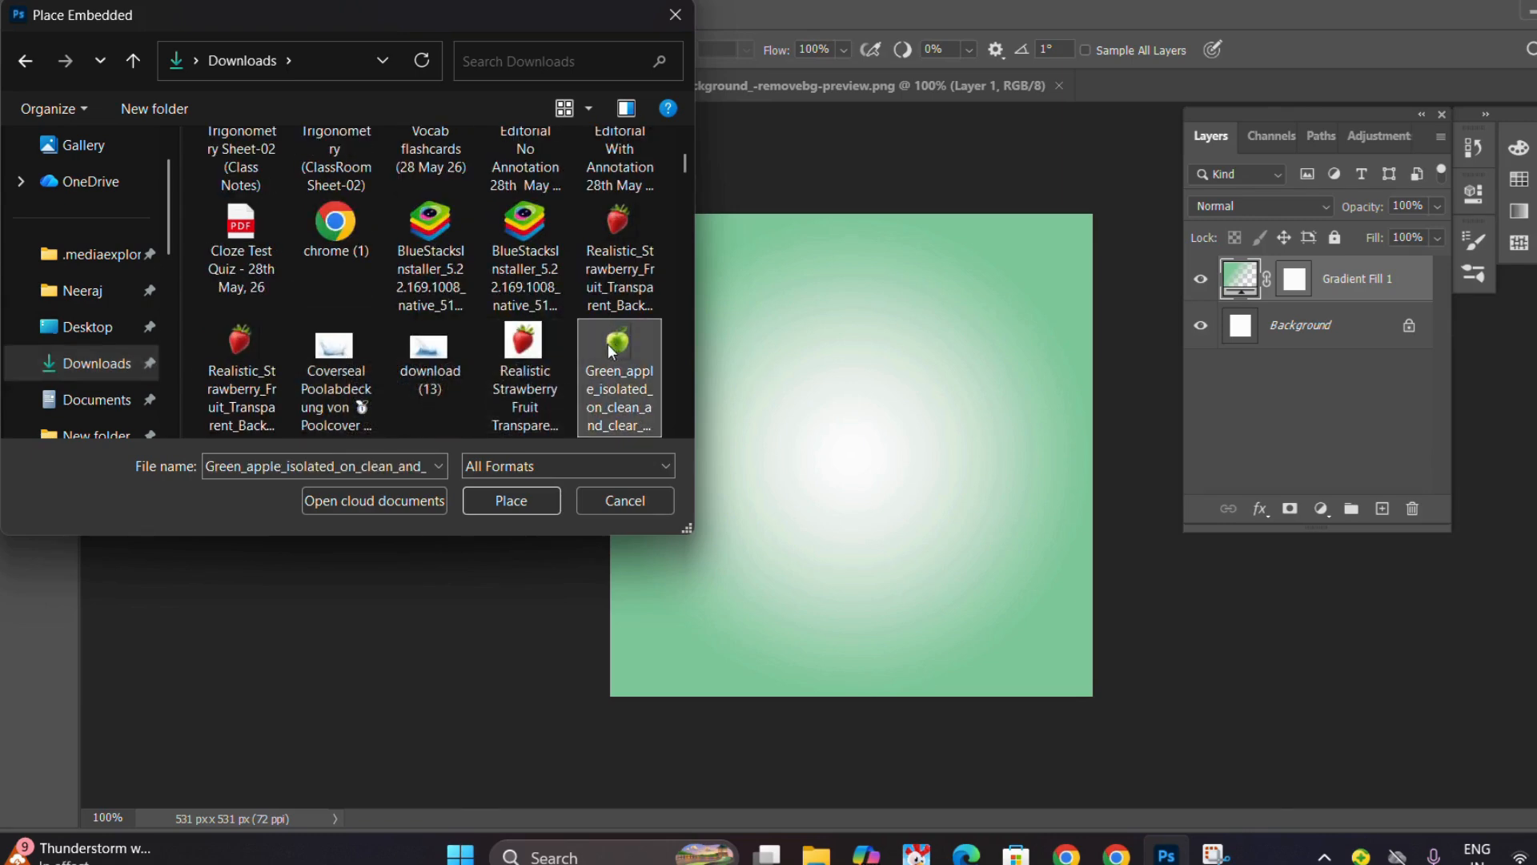
pyautogui.click(511, 500)
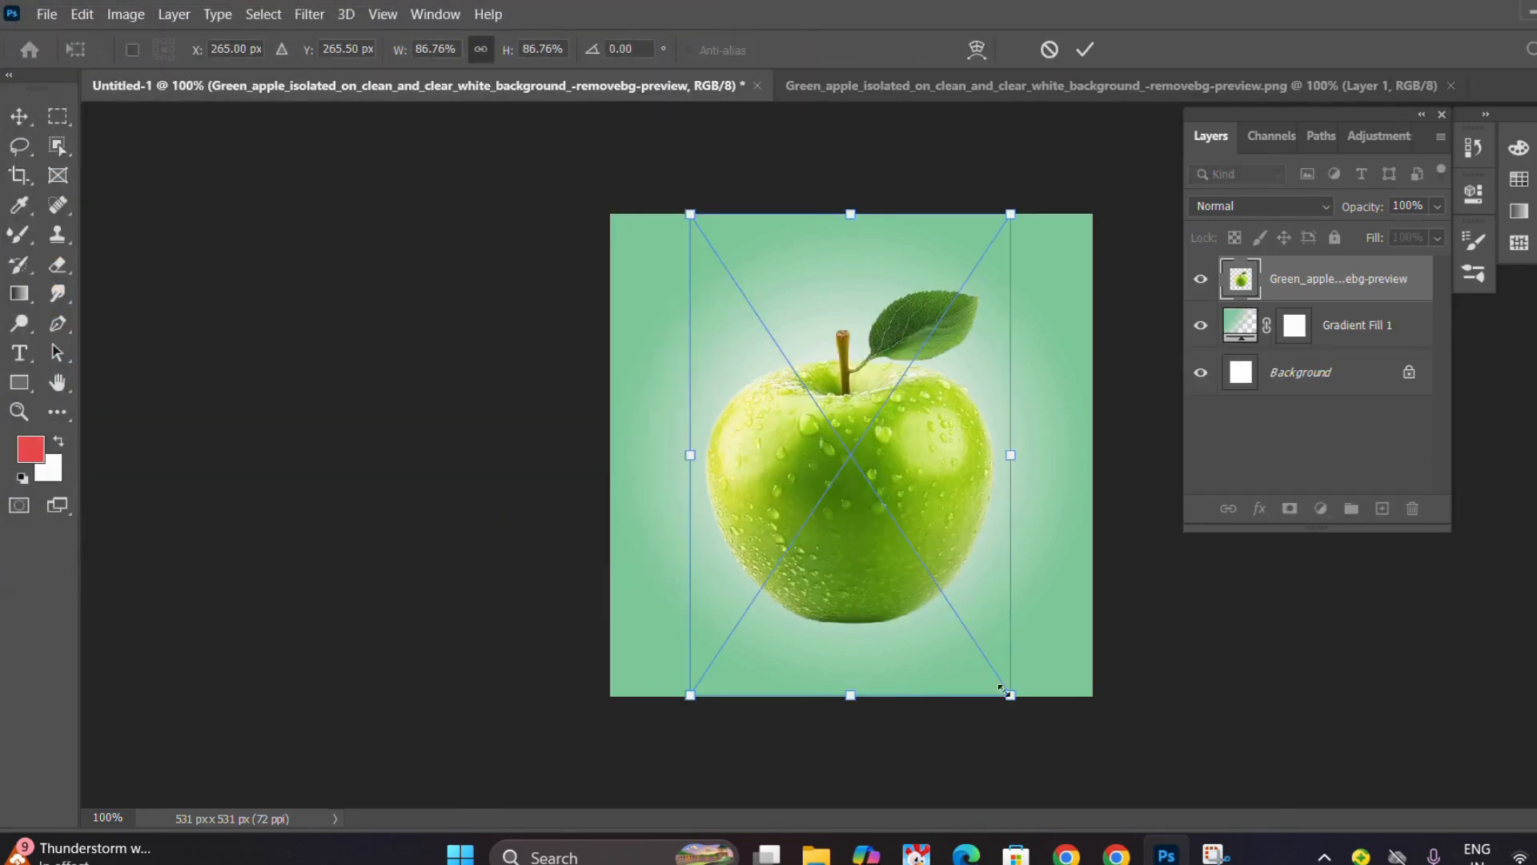
# Scale the placed apple to about 58% and center it horizontally in the upper part of the canvas.
pyautogui.moveTo(1012, 702); pyautogui.dragTo(909, 536)
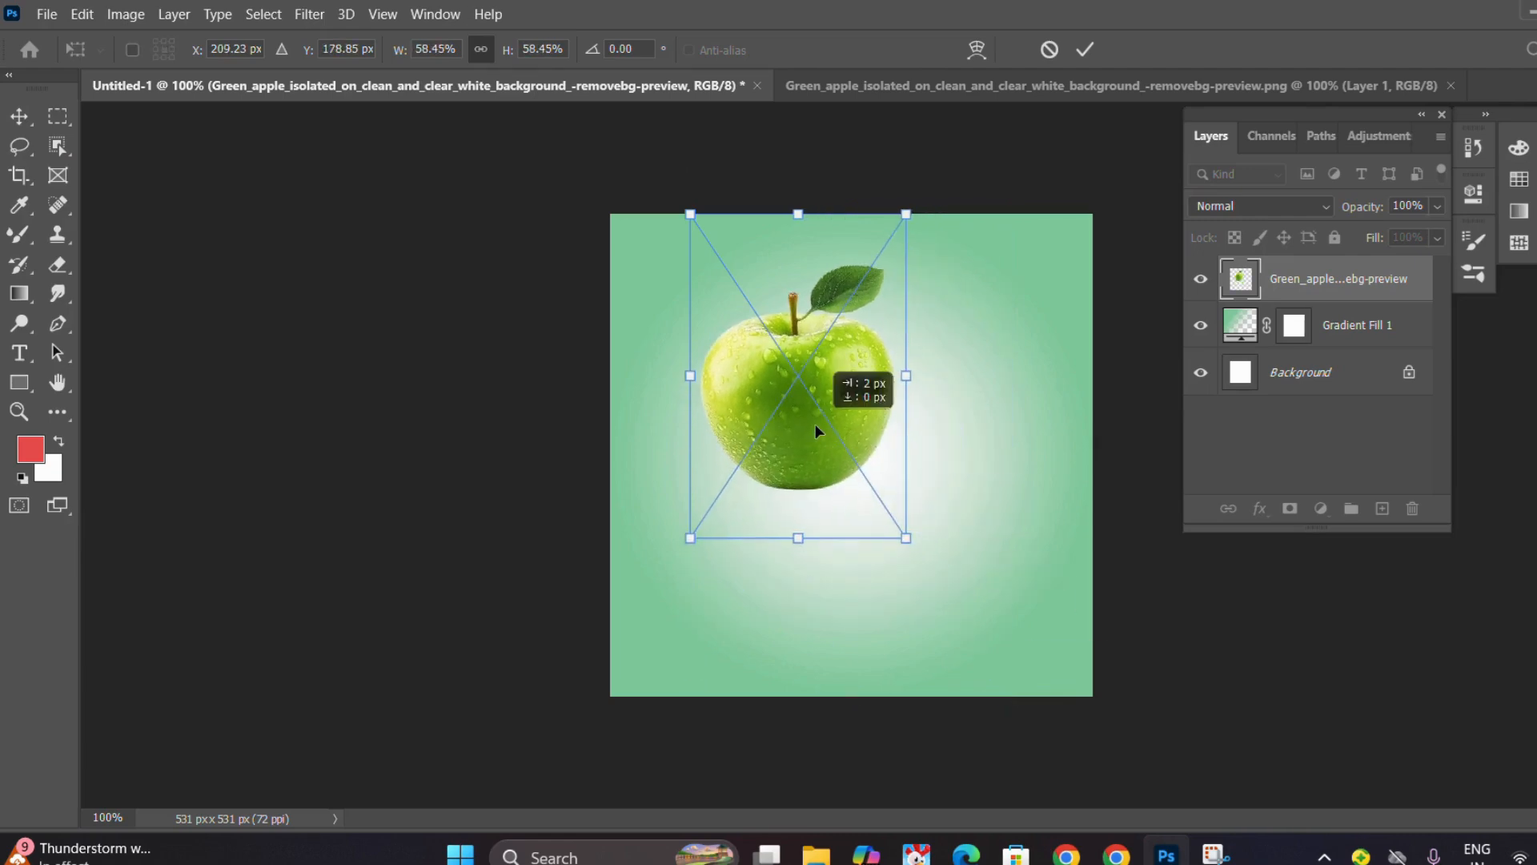
pyautogui.moveTo(815, 425); pyautogui.dragTo(872, 424)
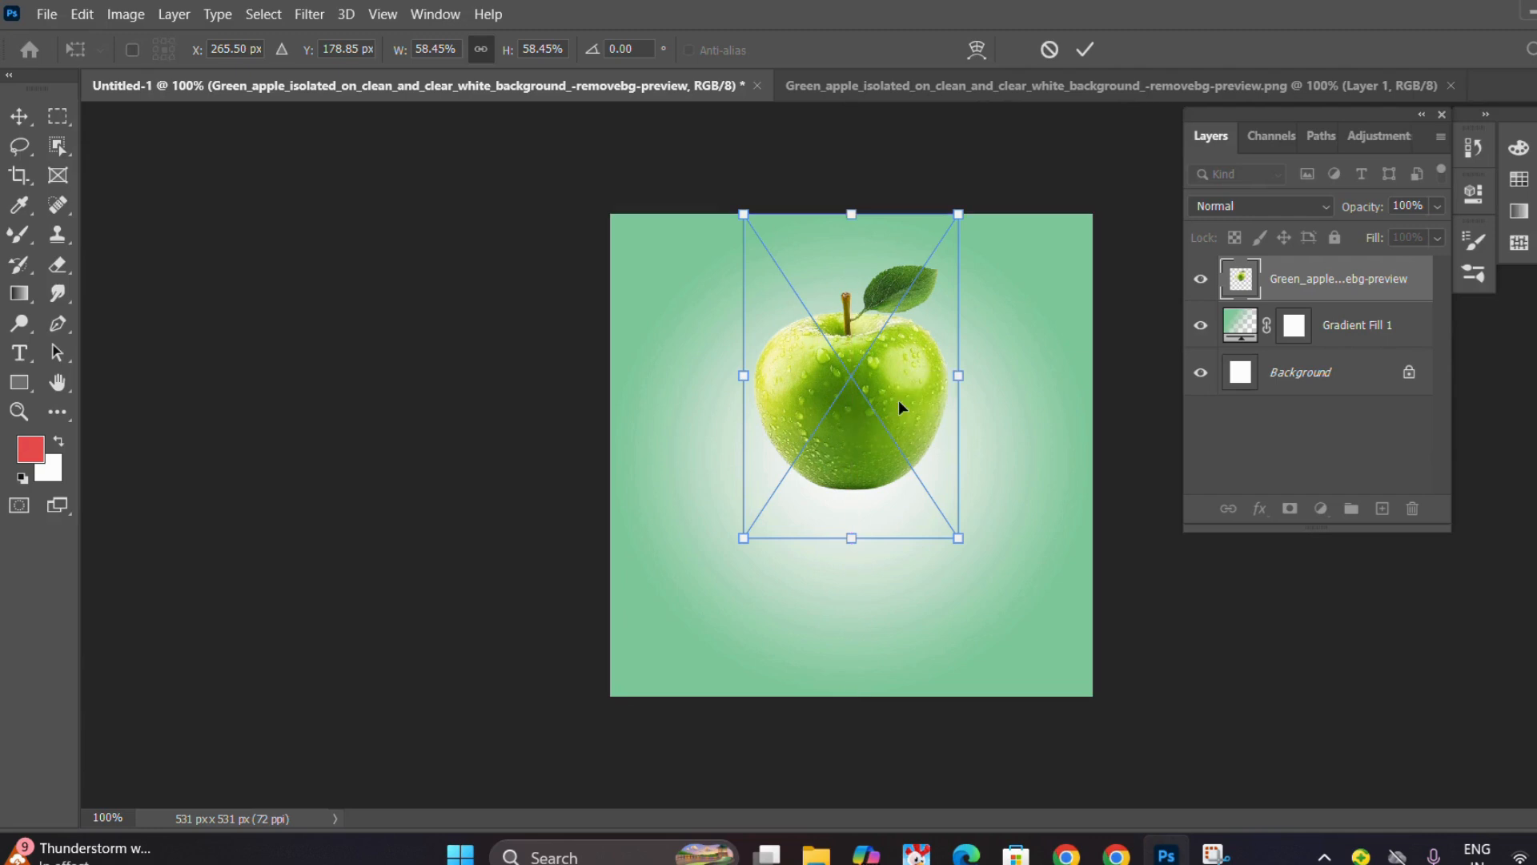
pyautogui.click(1083, 50)
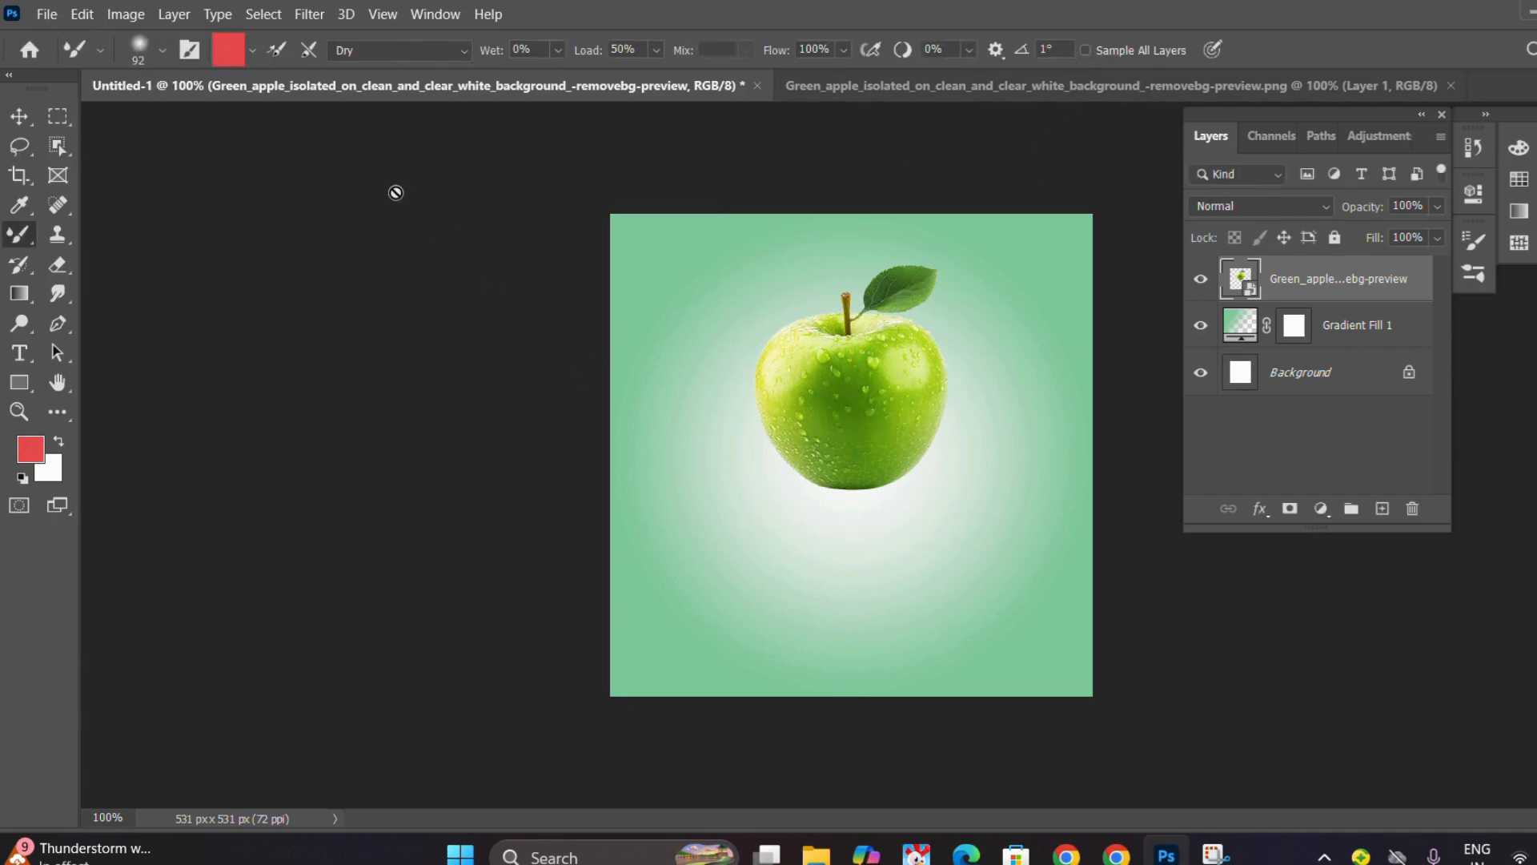
# Open the Water splash stock photo from the Downloads folder as a separate document.
pyautogui.click(58, 13)
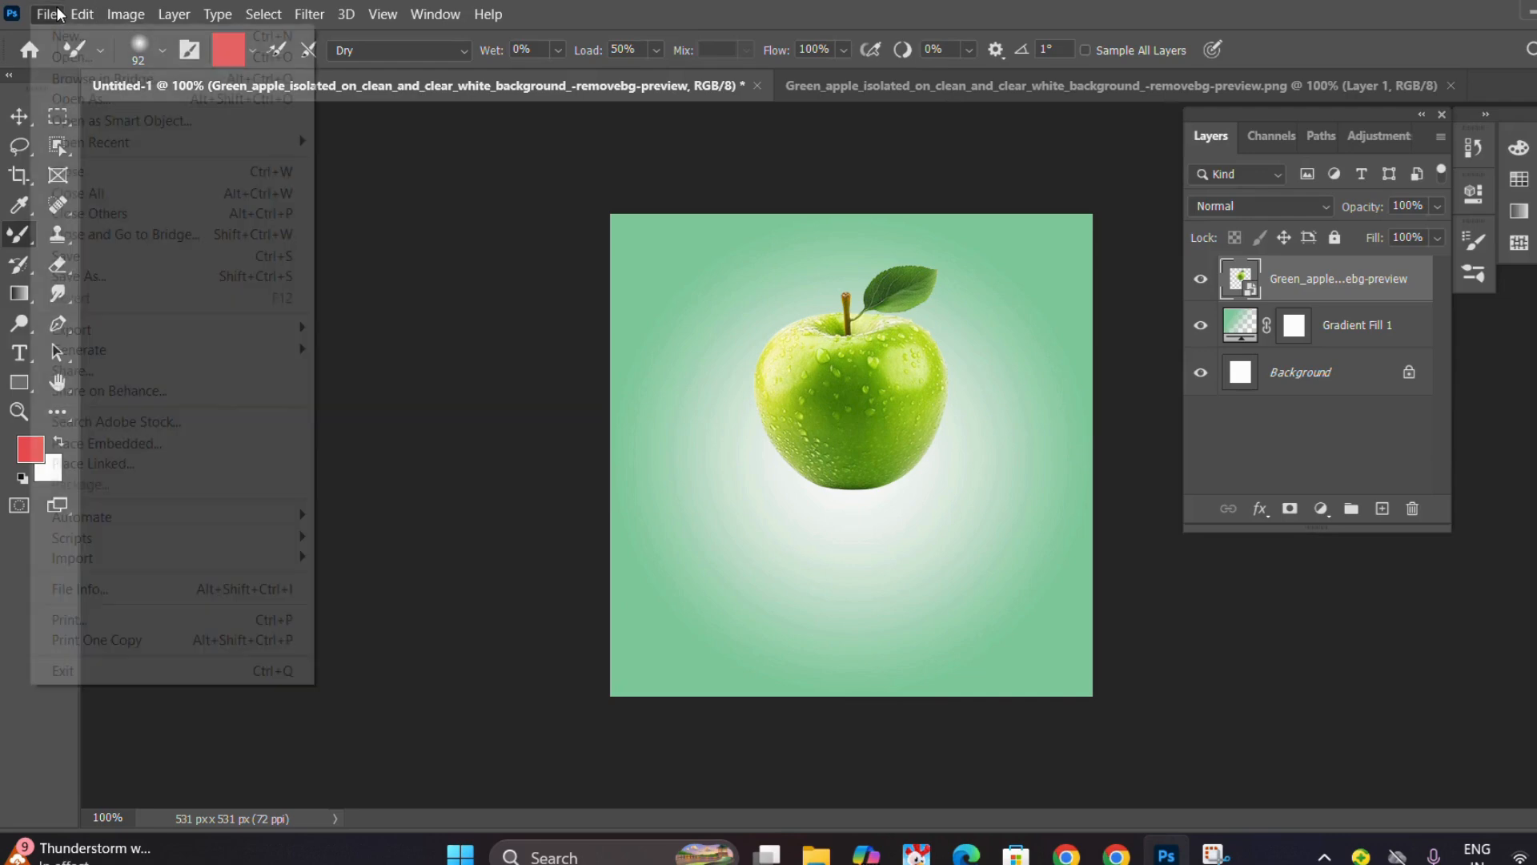
pyautogui.moveTo(80, 14)
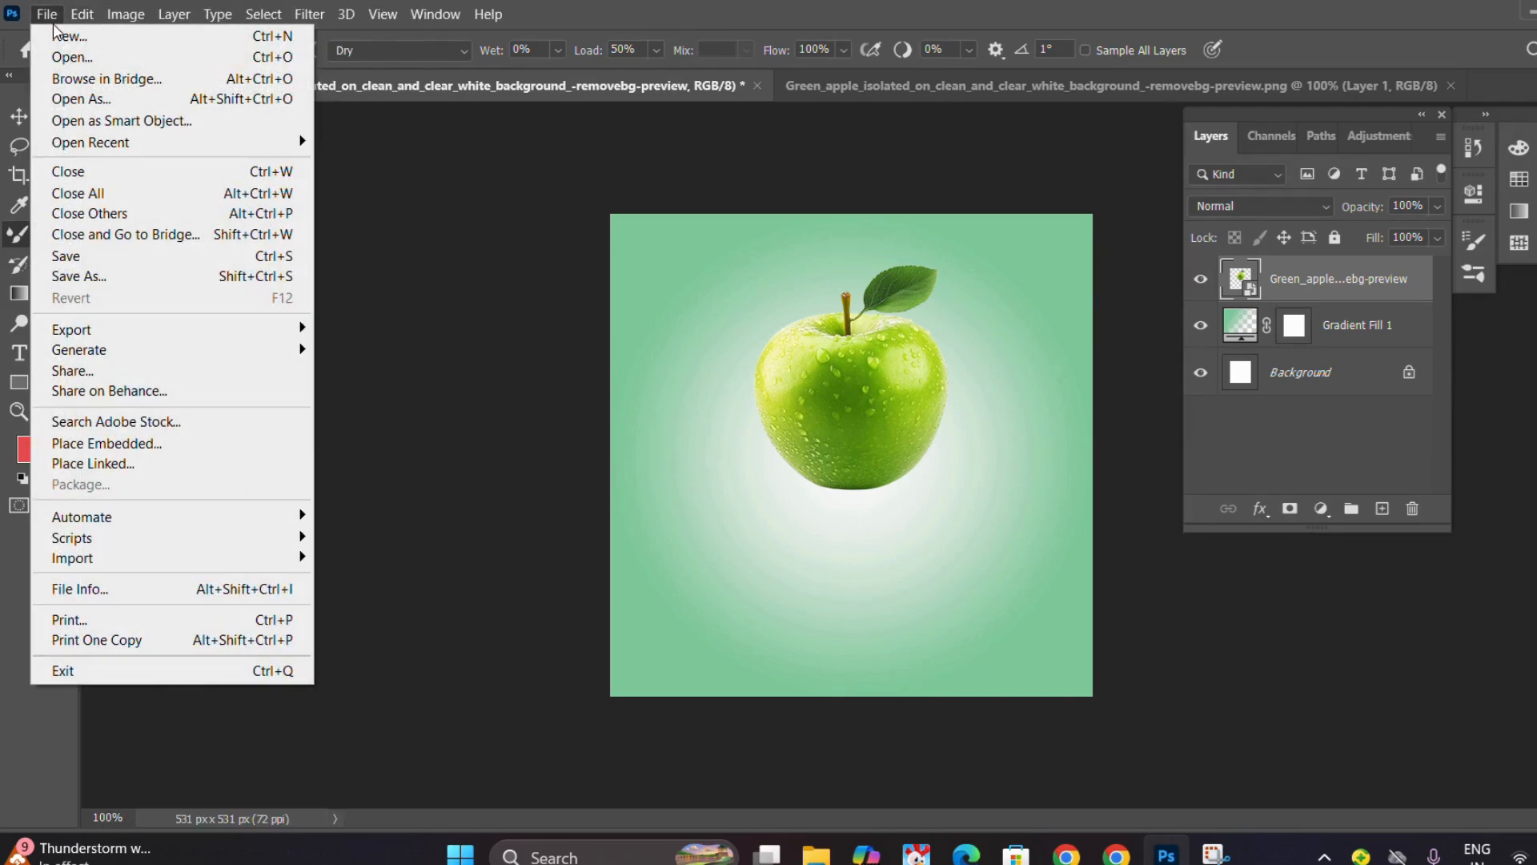
pyautogui.click(63, 56)
pyautogui.scroll(-3, 469, 291)
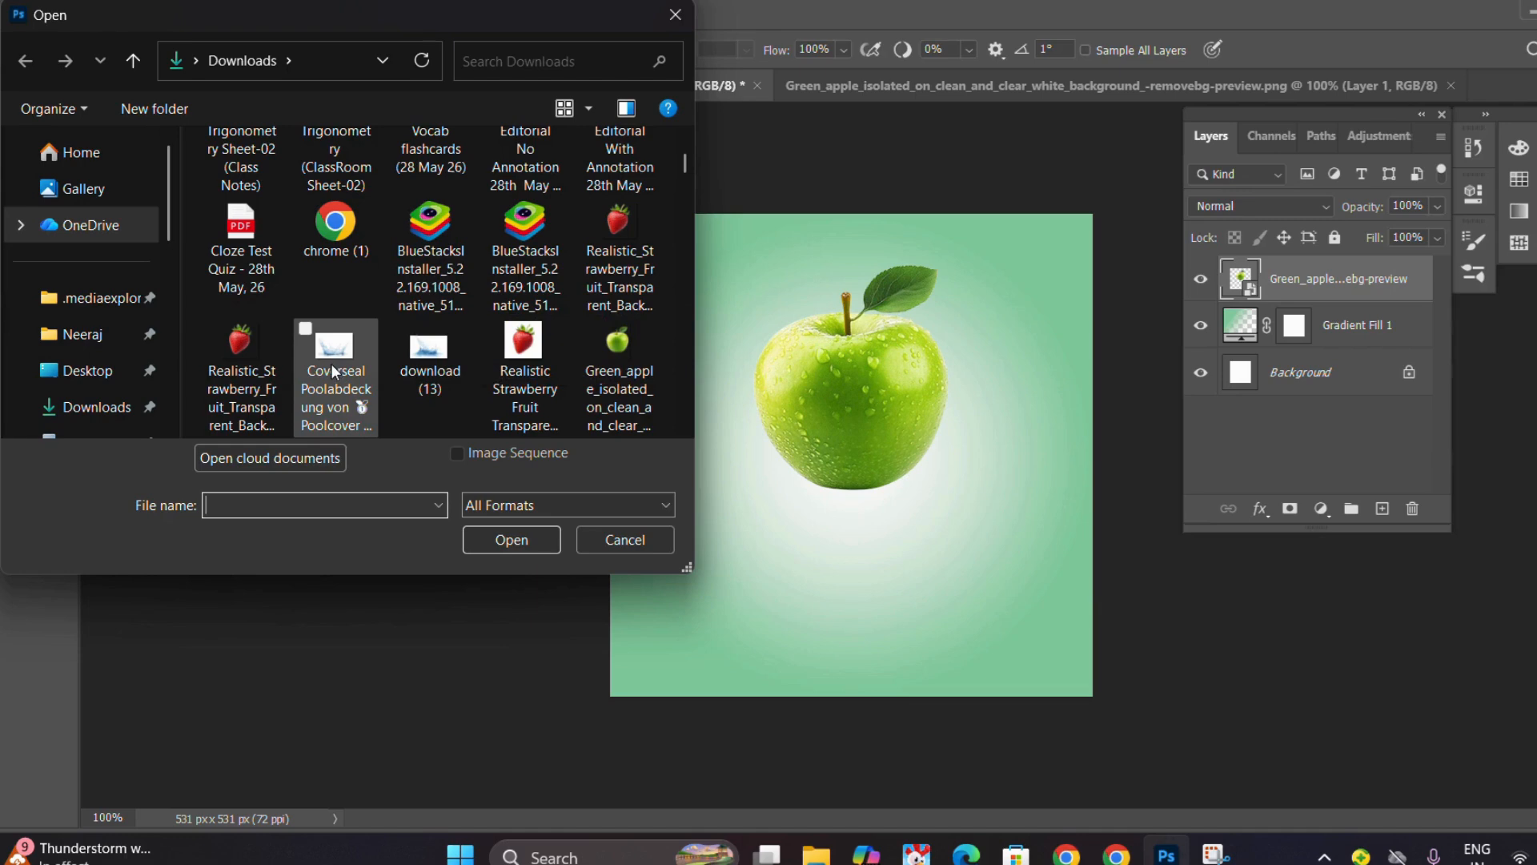
pyautogui.click(412, 349)
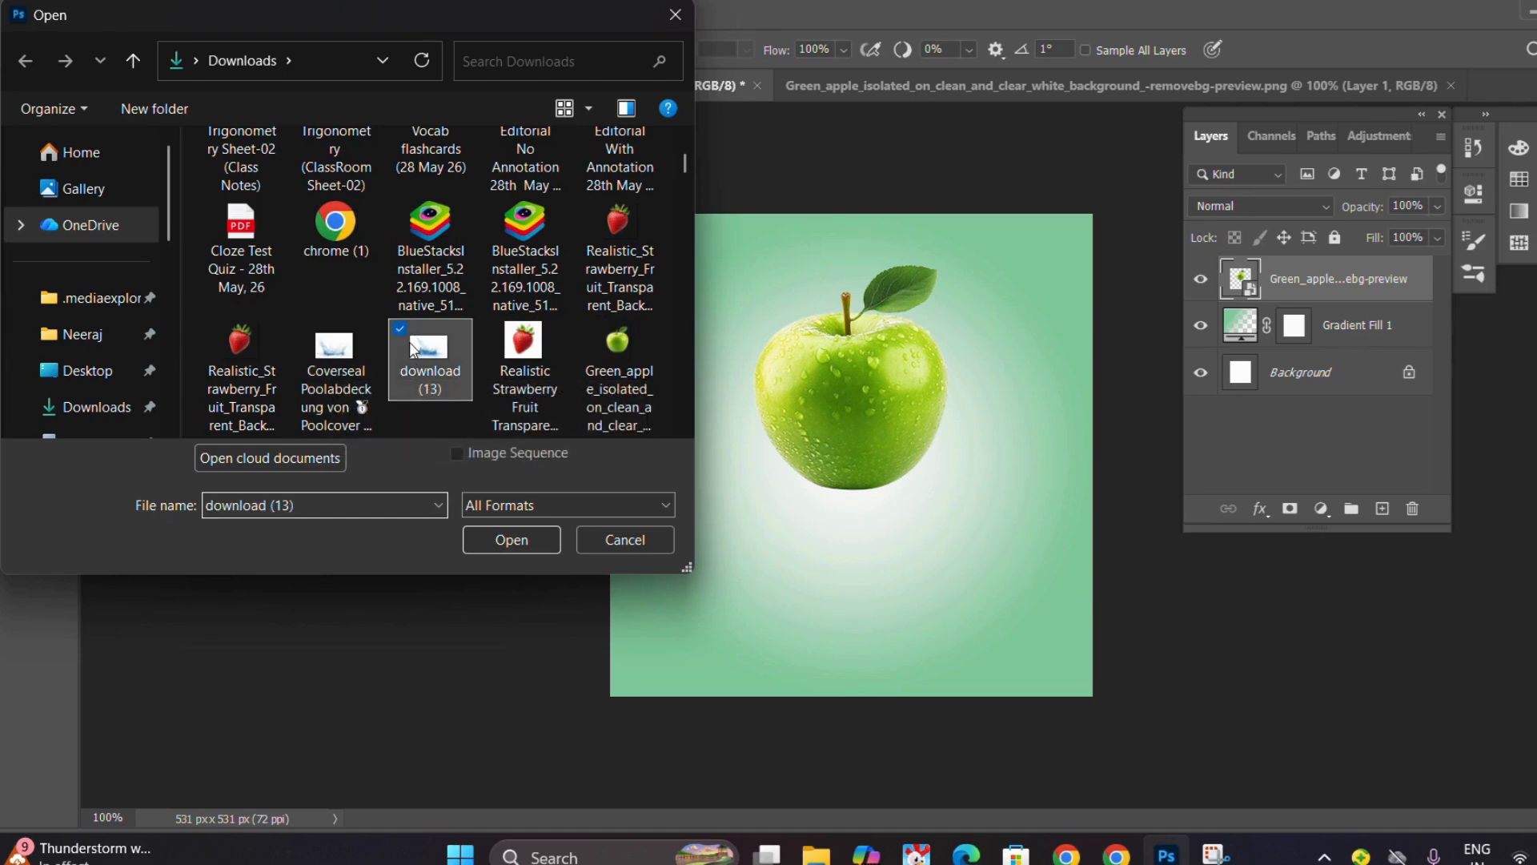
pyautogui.scroll(-3, 409, 345)
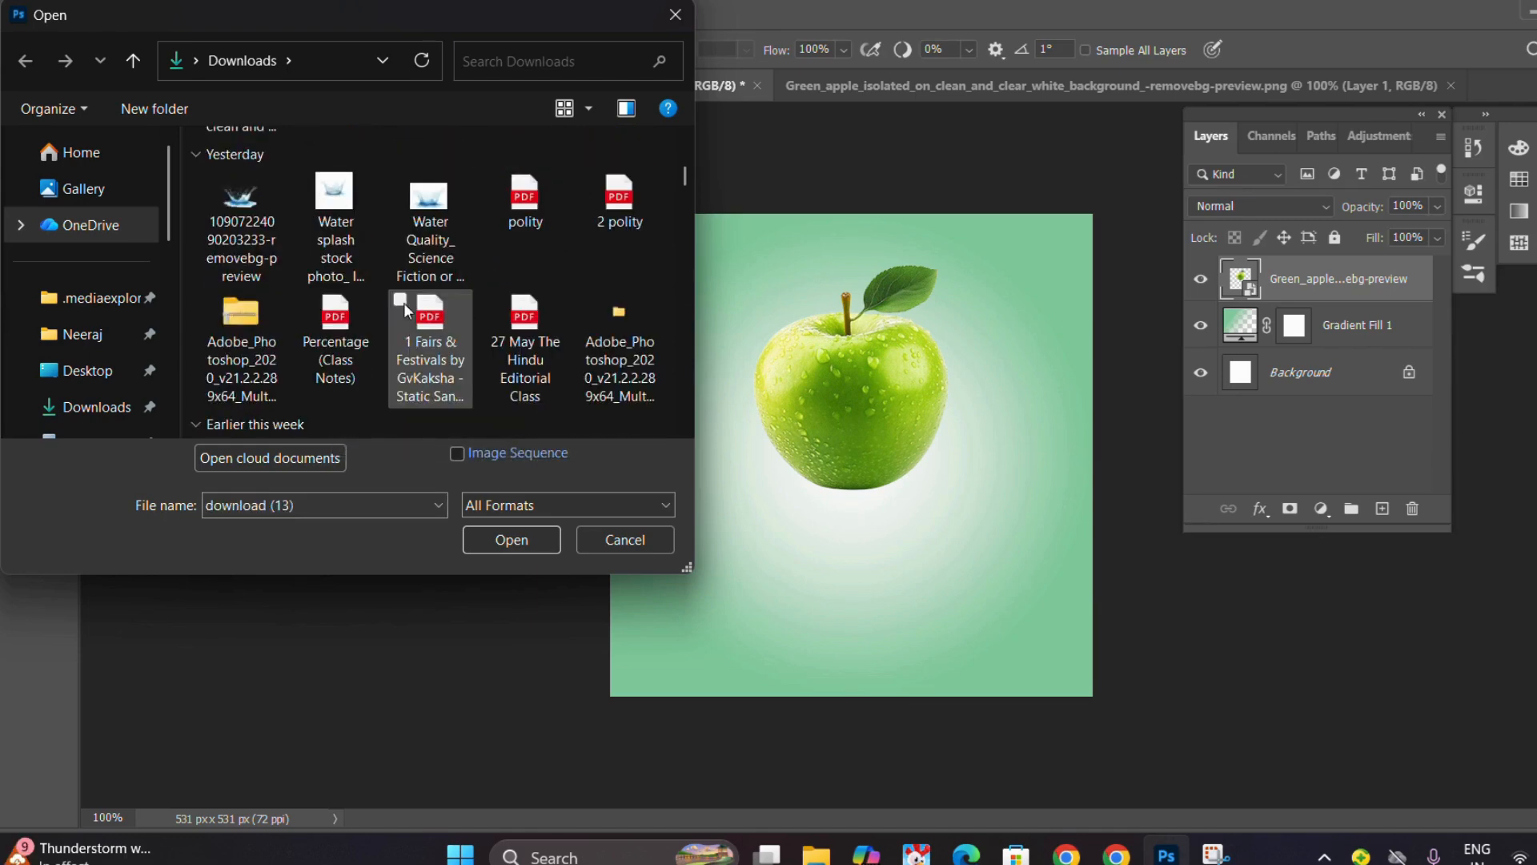
pyautogui.click(335, 209)
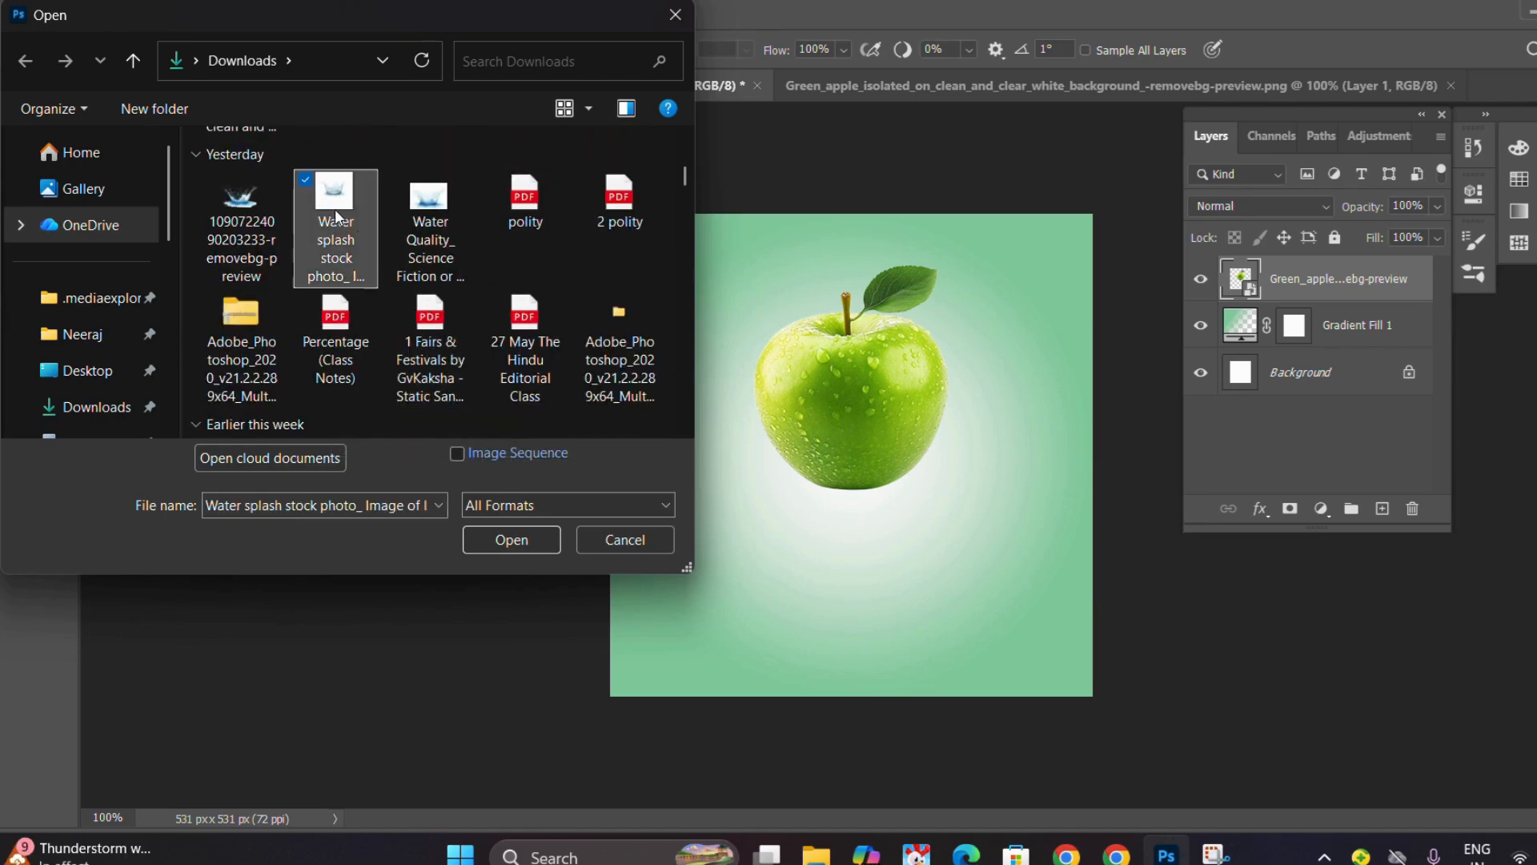
pyautogui.click(503, 531)
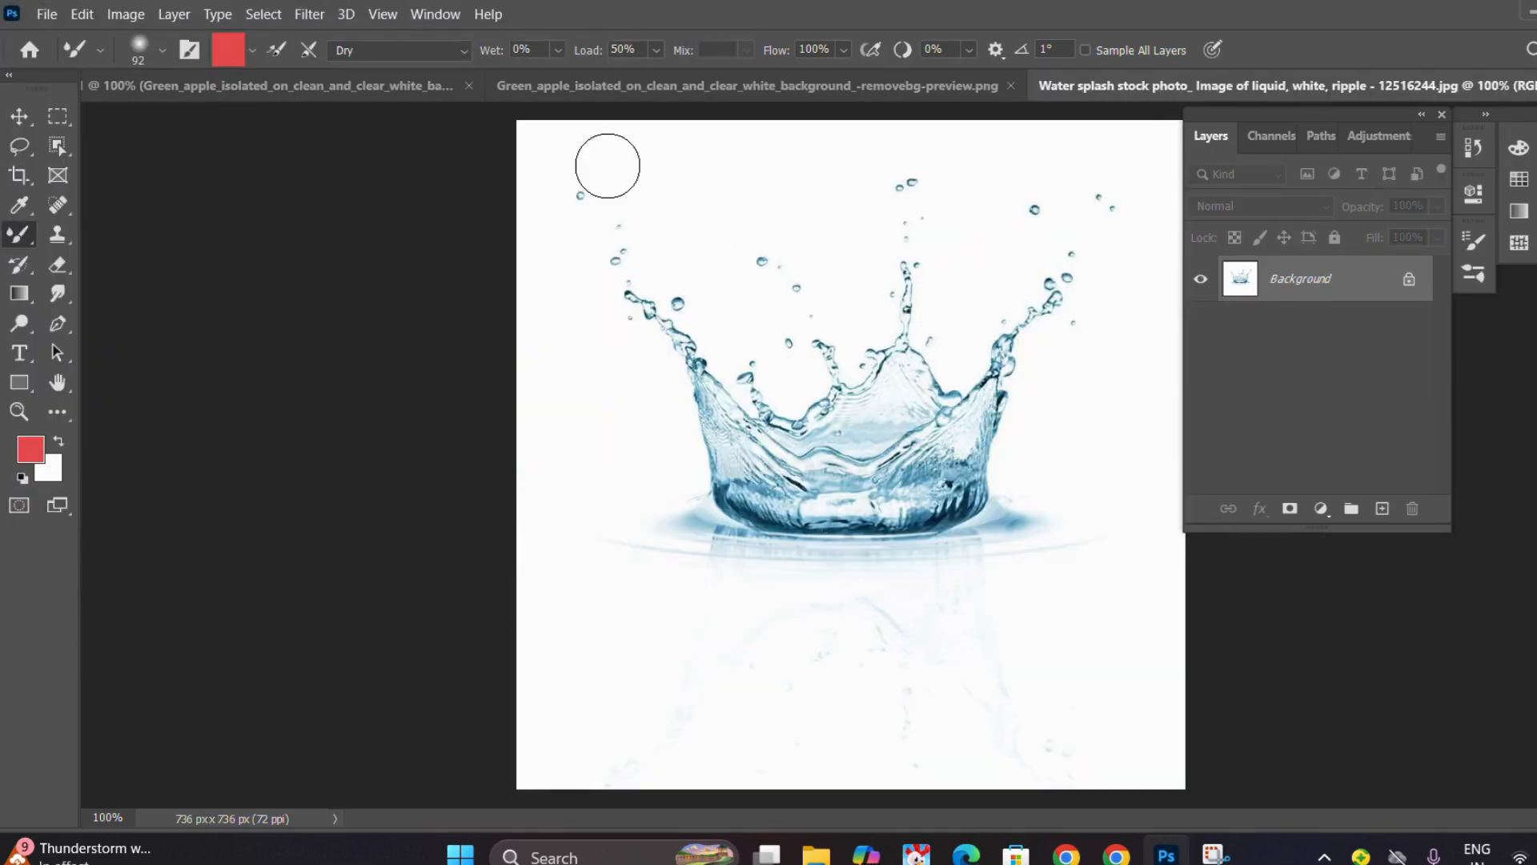
# Convert the water splash background to a normal layer and move it into the Untitled-1 document.
pyautogui.click(19, 116)
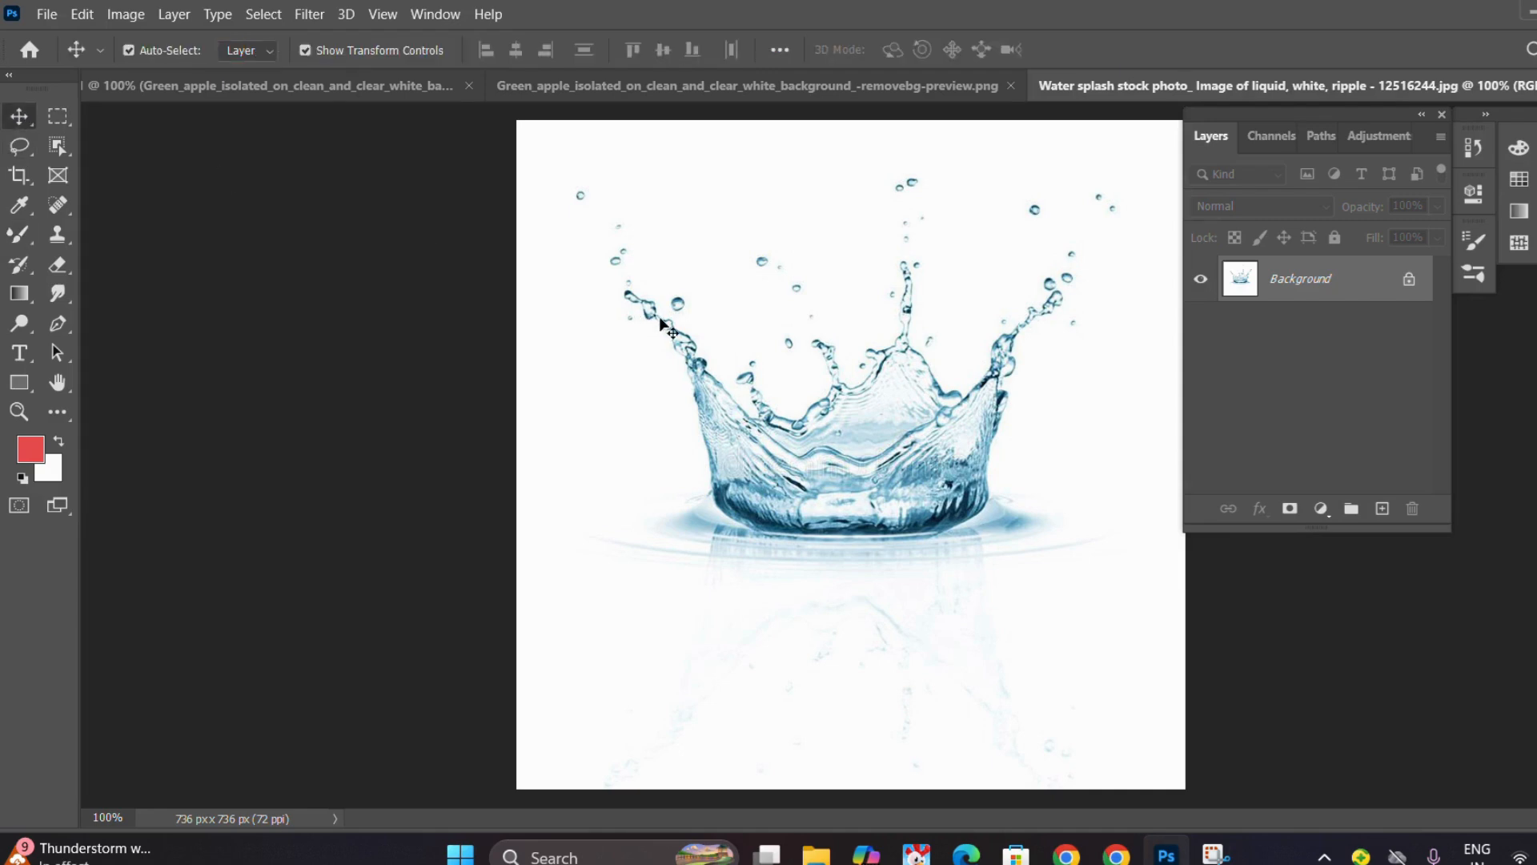
pyautogui.moveTo(661, 325); pyautogui.dragTo(290, 88)
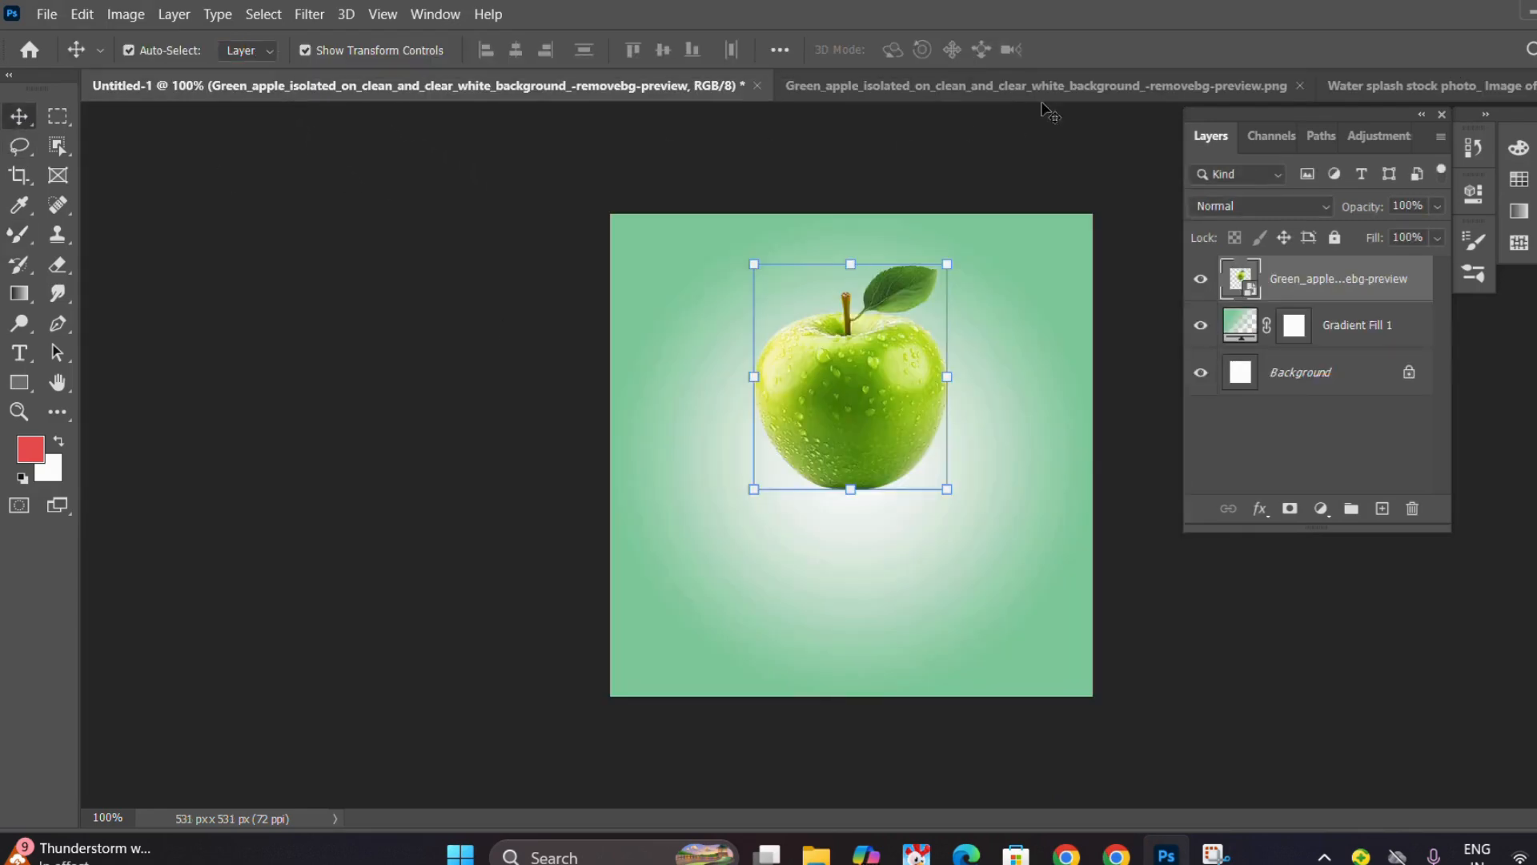
pyautogui.click(1359, 80)
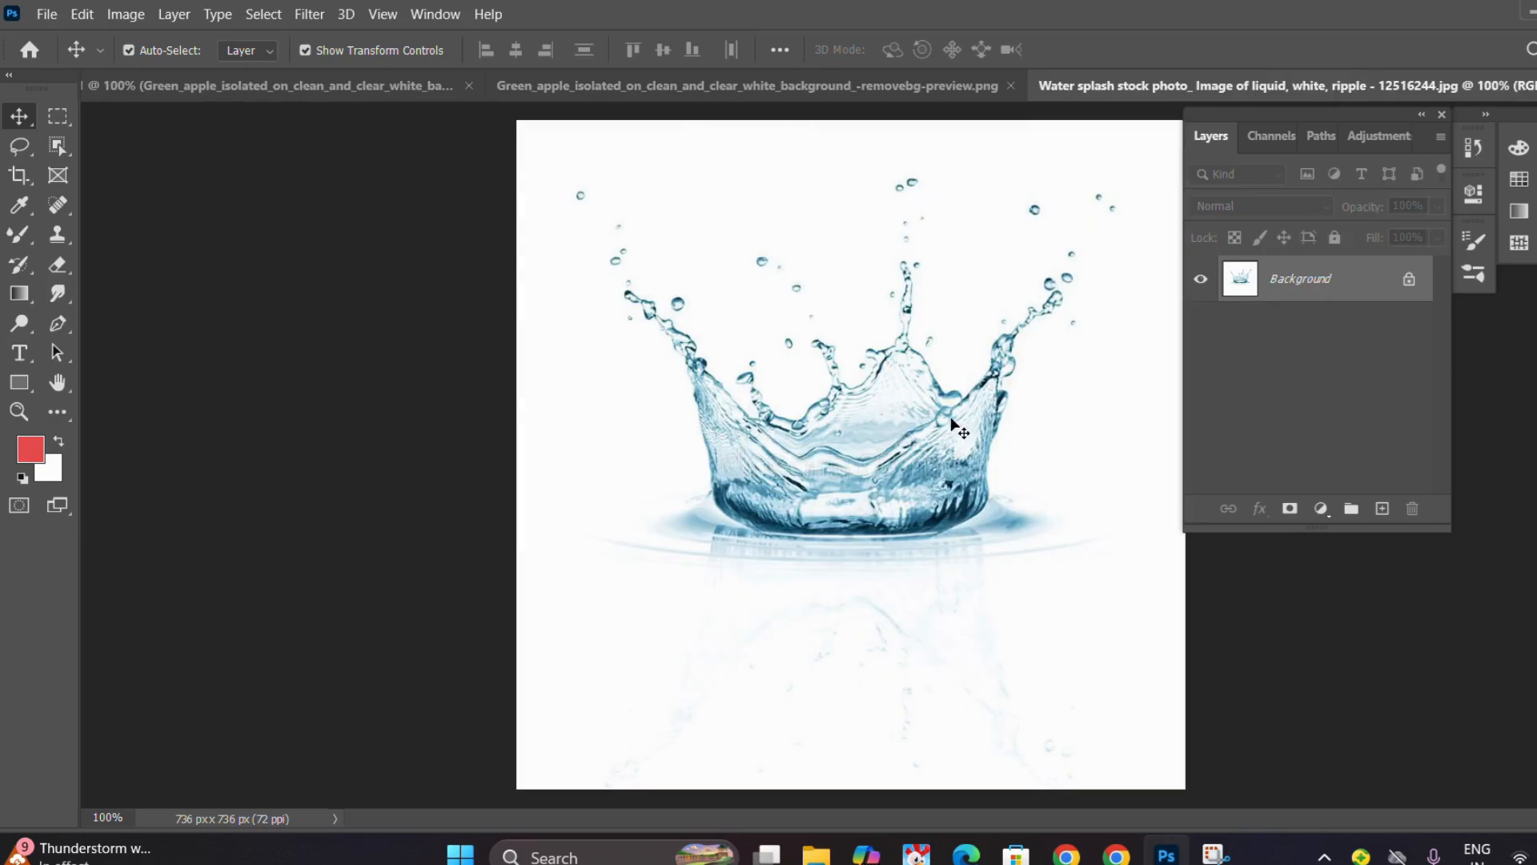
pyautogui.moveTo(925, 430); pyautogui.dragTo(698, 263)
pyautogui.click(873, 400)
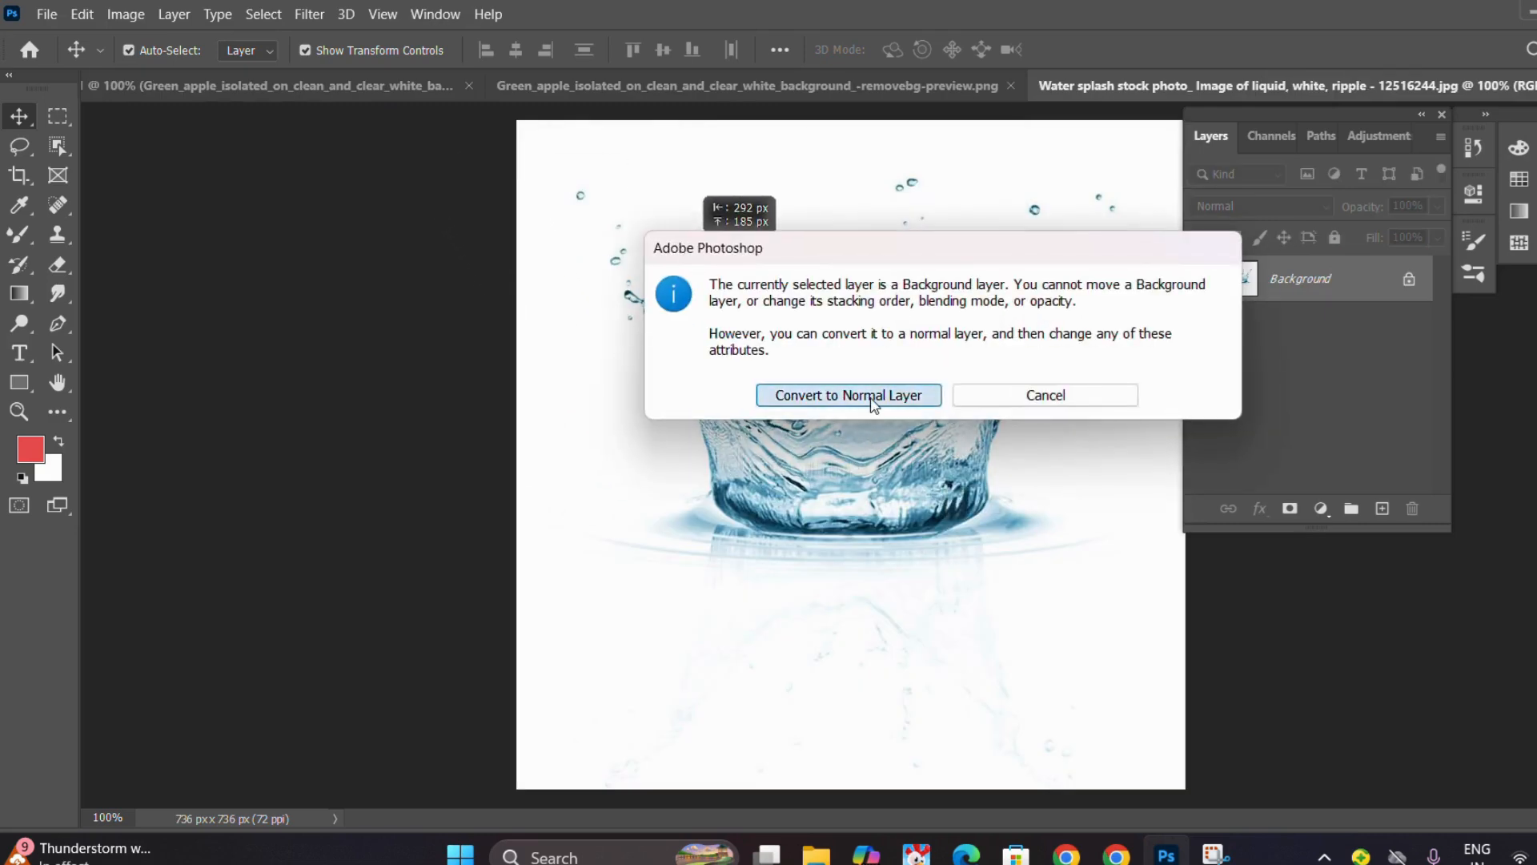
pyautogui.moveTo(869, 402); pyautogui.dragTo(945, 542)
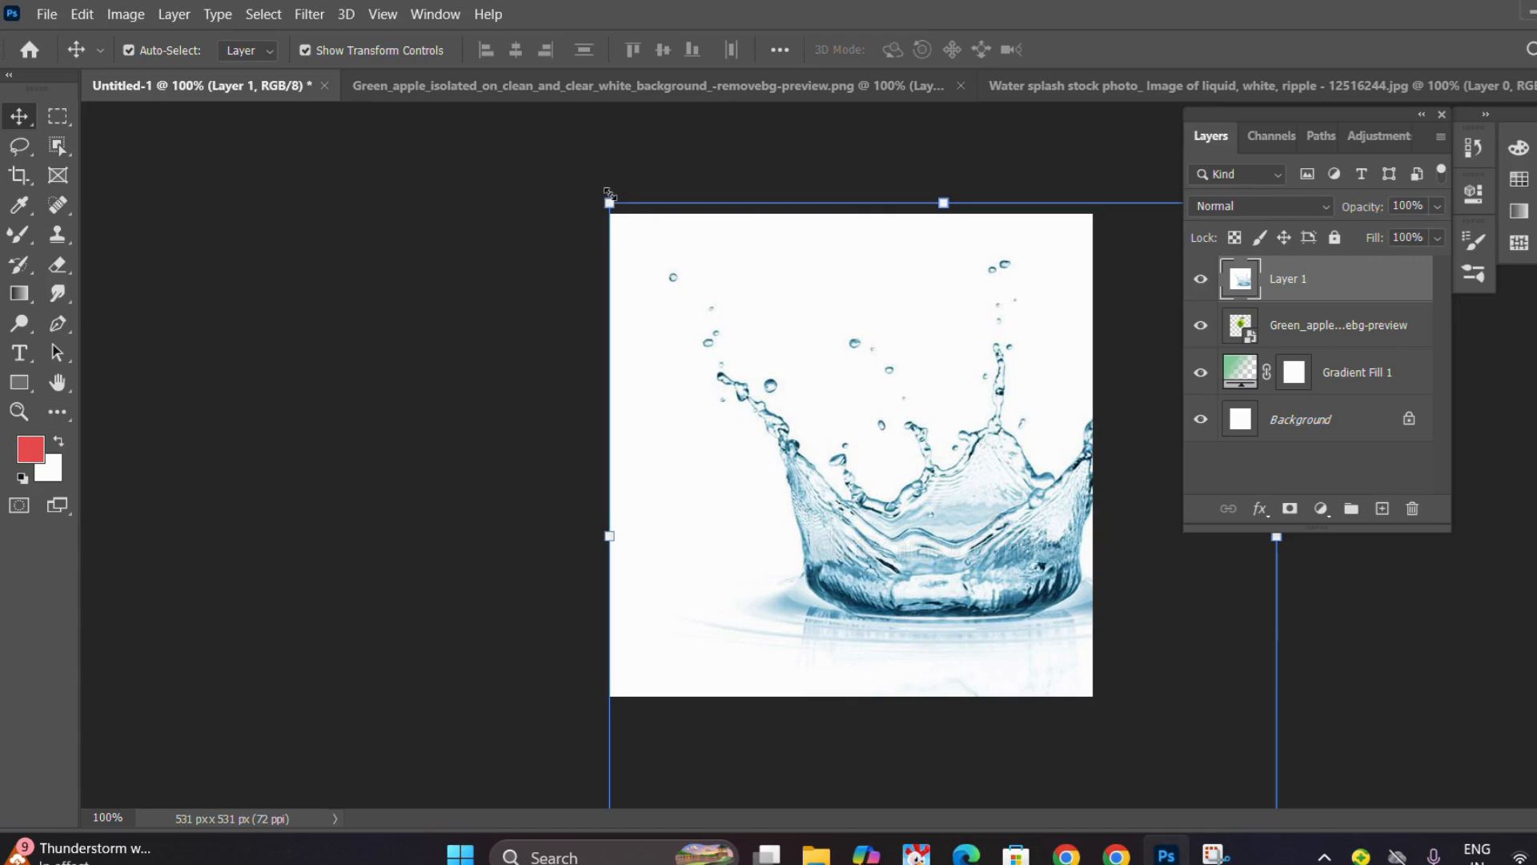
# Scale the water splash layer to about 53% and position it over the apple in the middle of the canvas.
pyautogui.moveTo(608, 202); pyautogui.dragTo(851, 435)
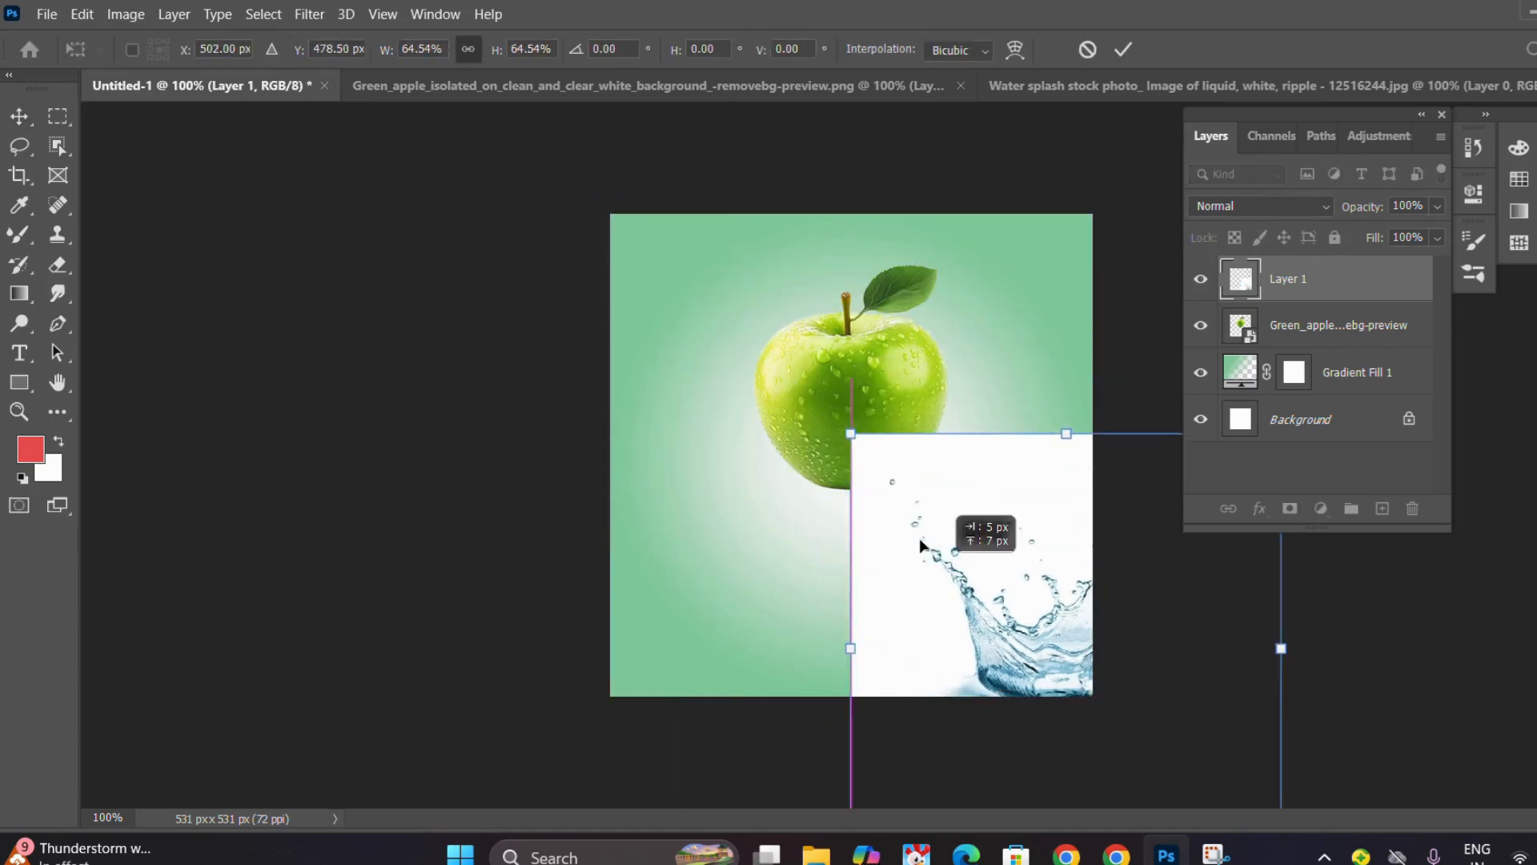
pyautogui.moveTo(938, 567); pyautogui.dragTo(650, 278)
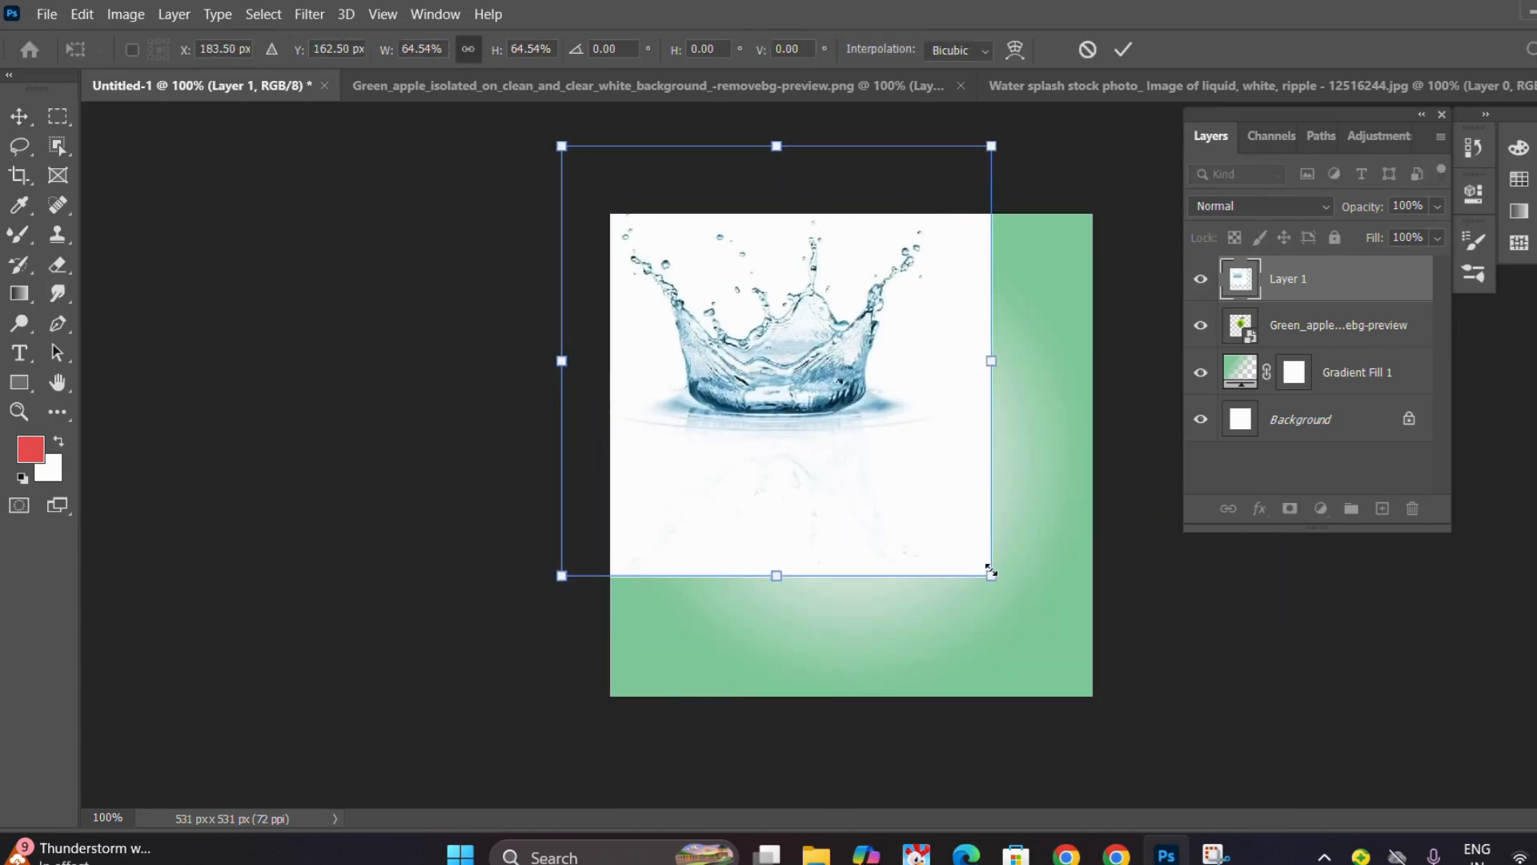
pyautogui.moveTo(991, 572); pyautogui.dragTo(912, 495)
pyautogui.moveTo(779, 387); pyautogui.dragTo(885, 523)
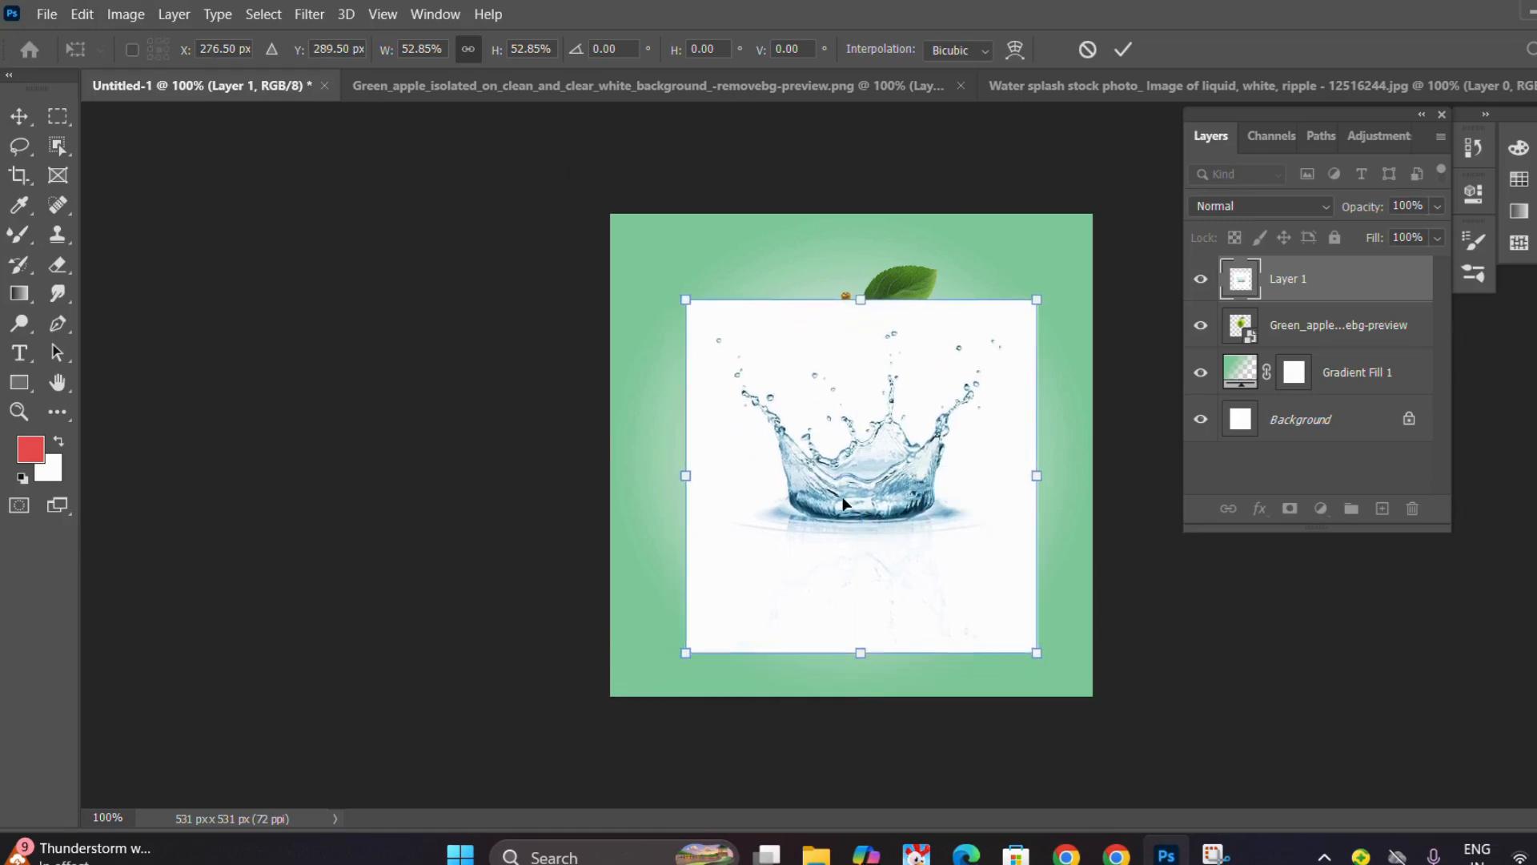
# Flip the water splash layer vertically and center it horizontally on the canvas.
pyautogui.rightClick(843, 499)
pyautogui.click(883, 486)
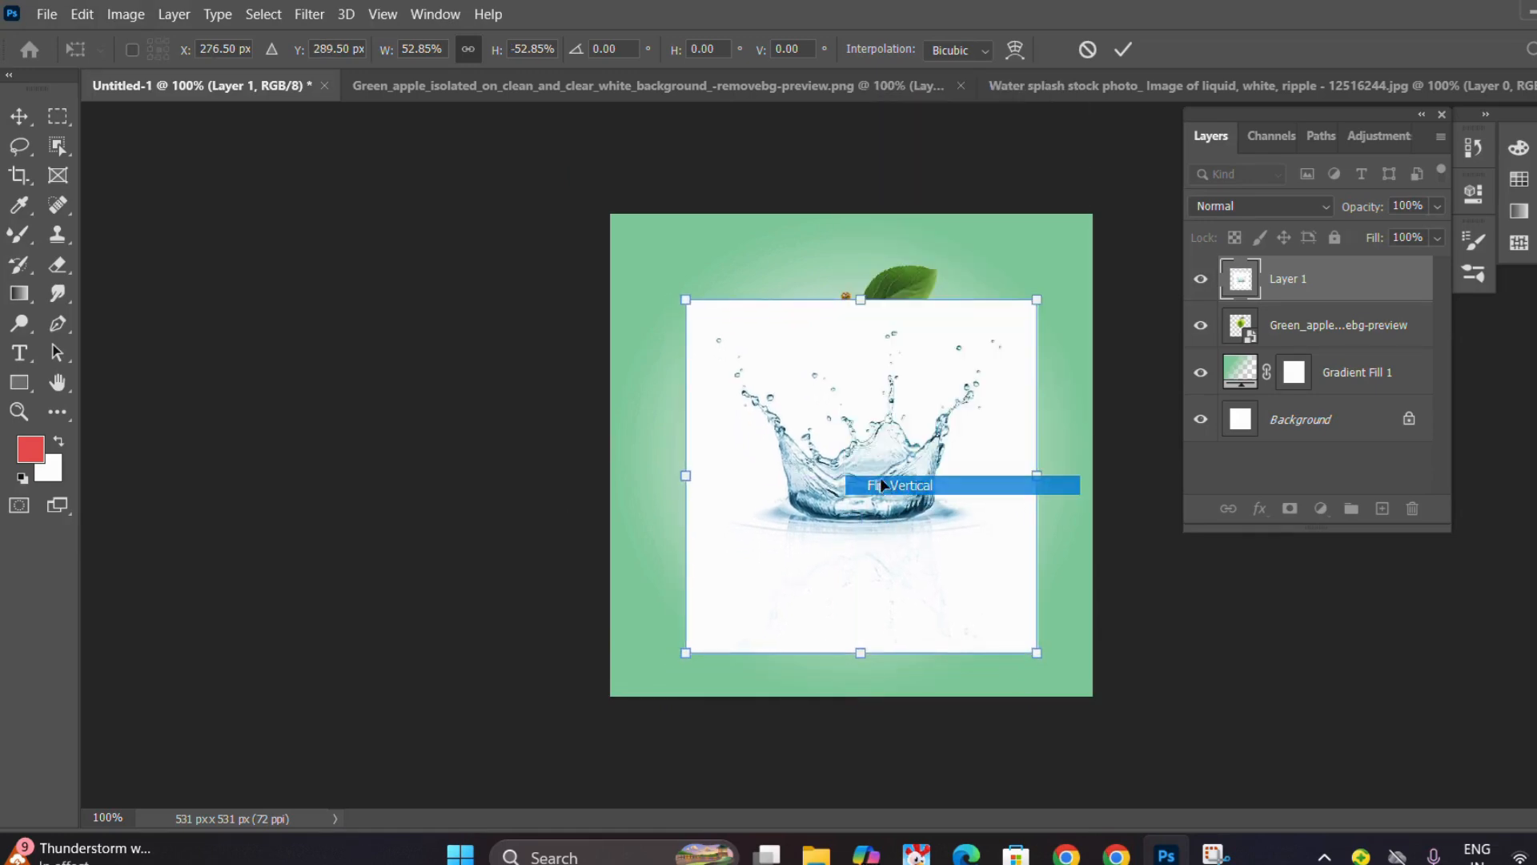
pyautogui.moveTo(879, 471); pyautogui.dragTo(865, 444)
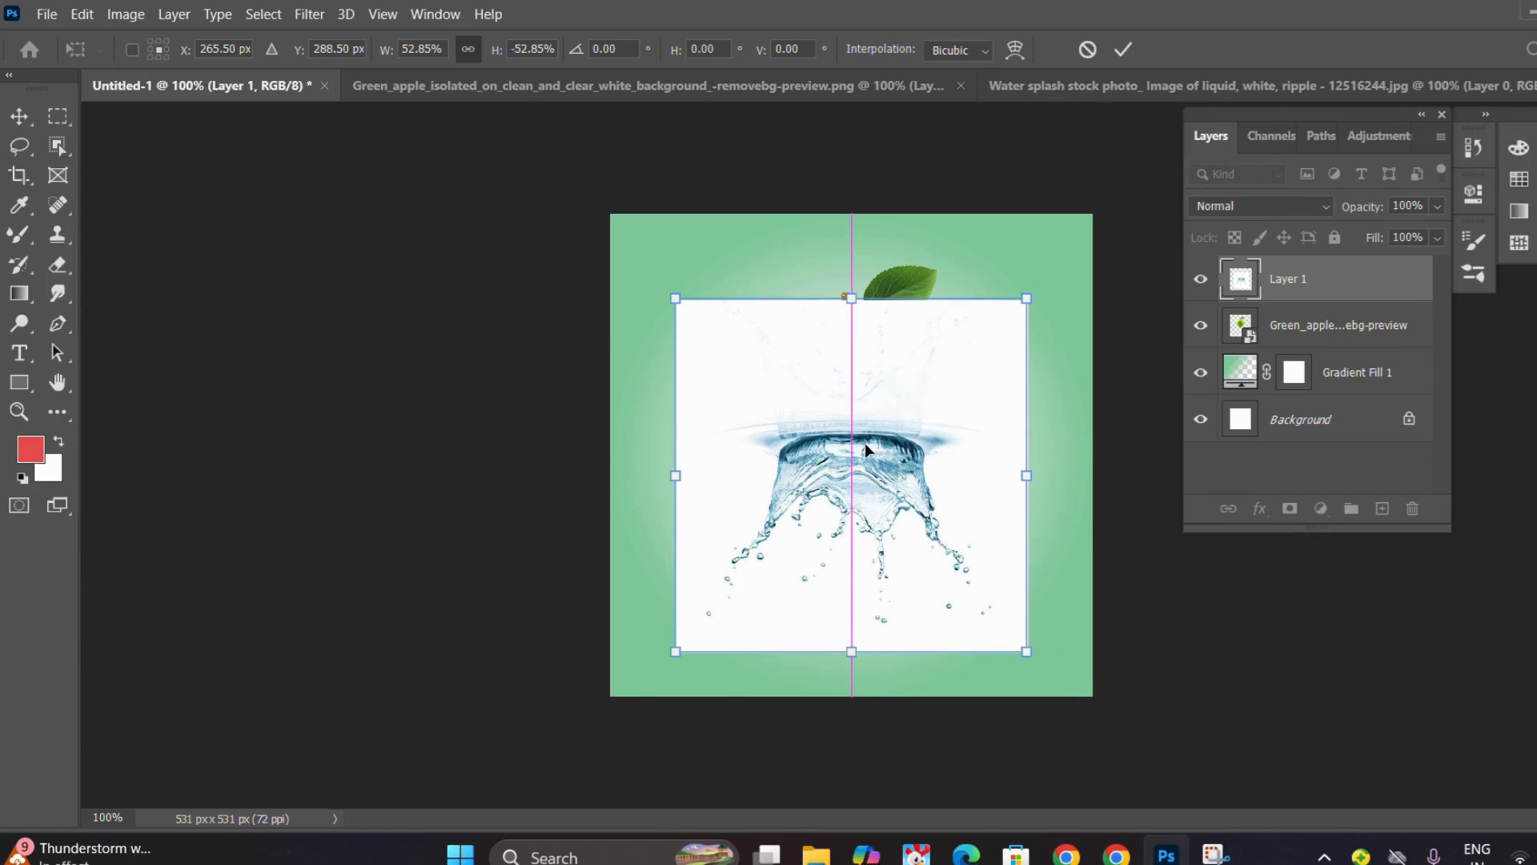
# Commit the splash transform, copy the selected contents of Layer 1, and add a layer mask from that selection.
pyautogui.click(1122, 48)
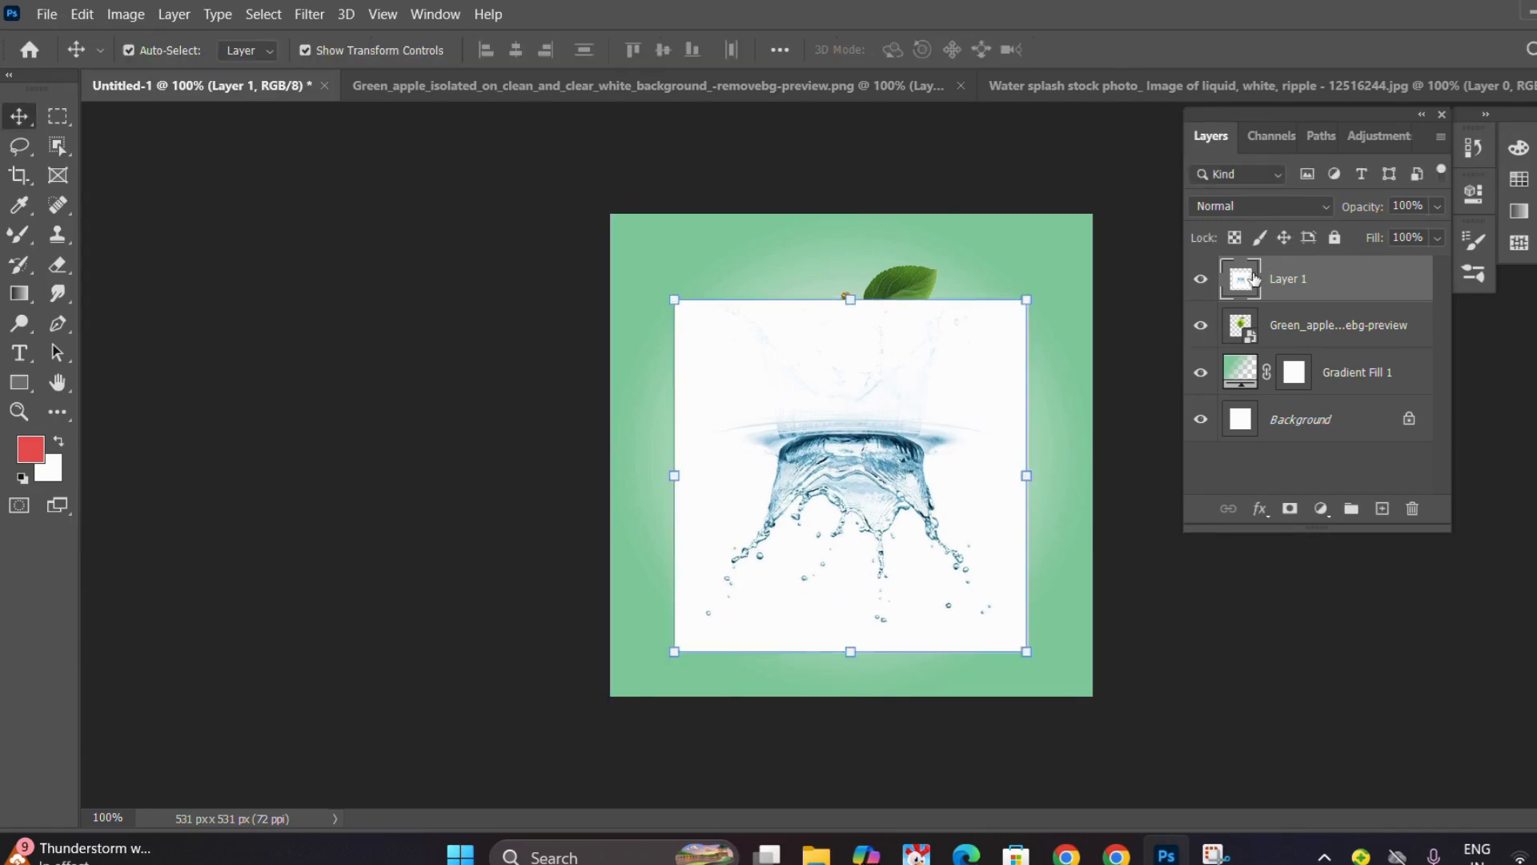
pyautogui.press('ctrl')
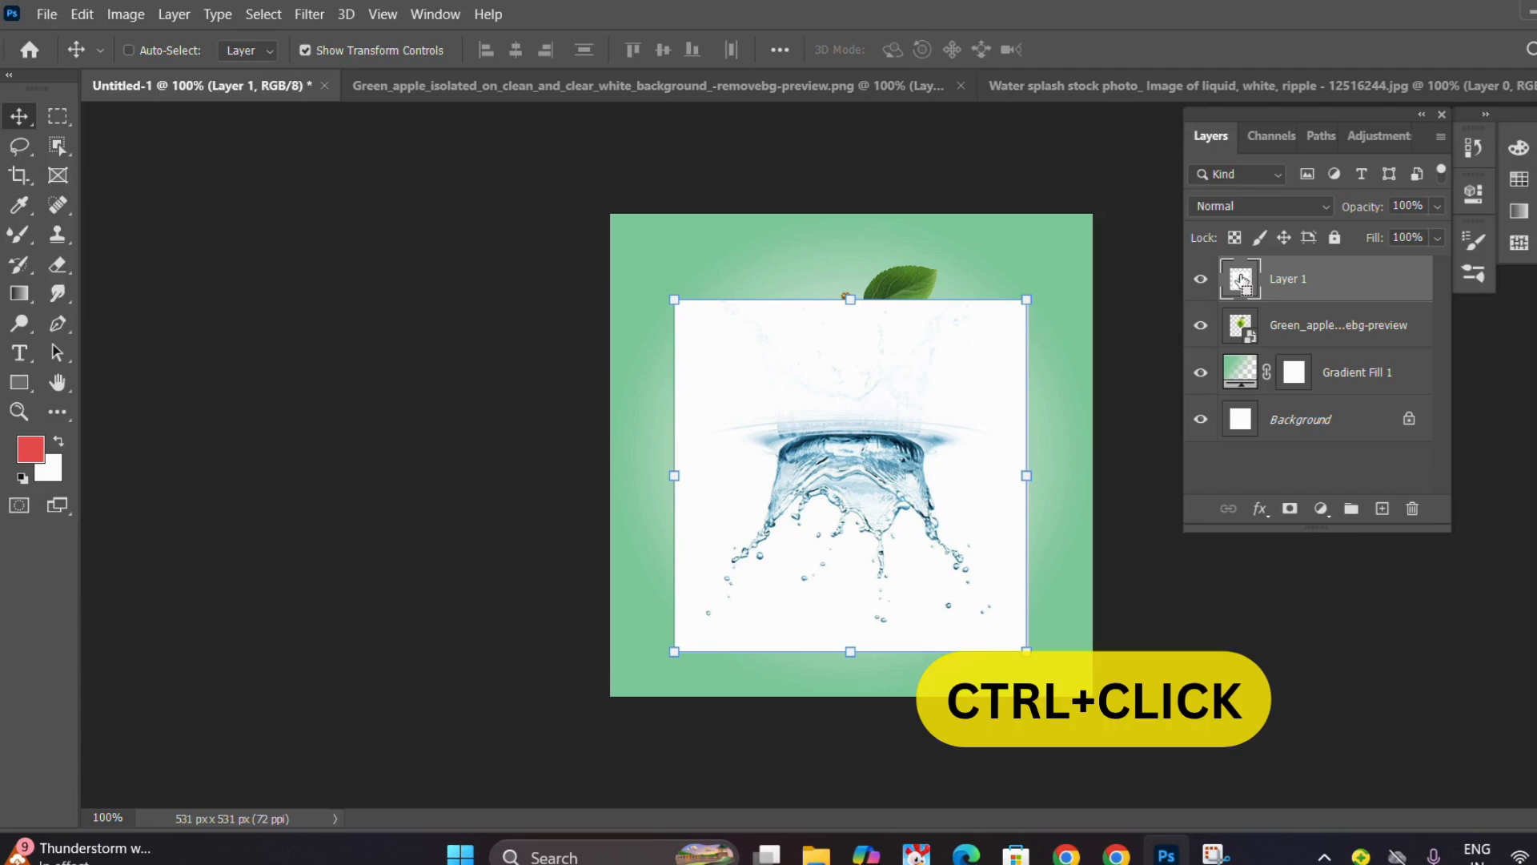
pyautogui.keyDown('ctrl'); pyautogui.click(1241, 280); pyautogui.keyUp('ctrl')
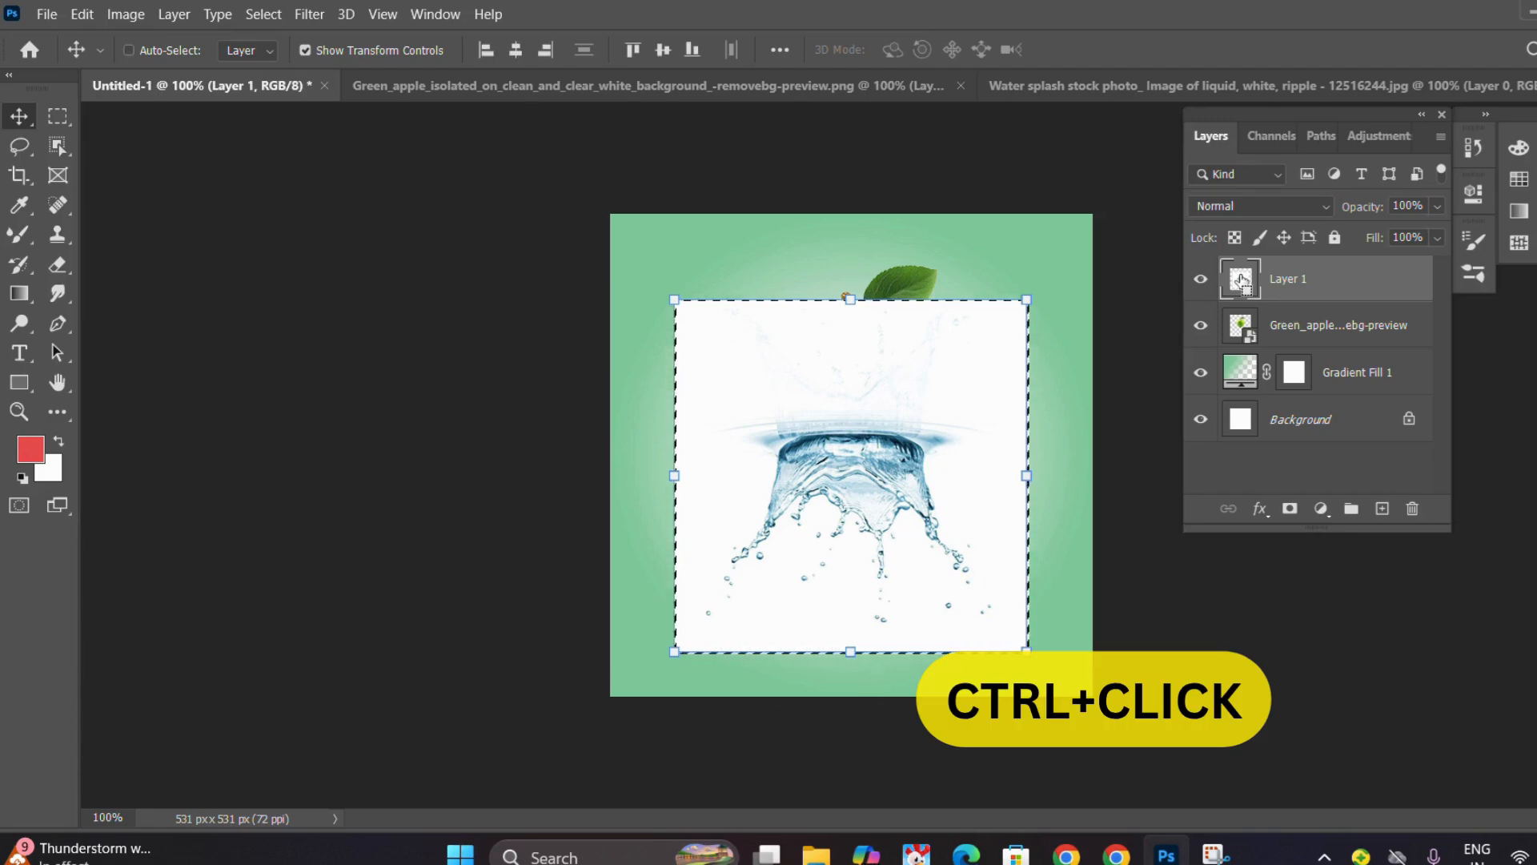
pyautogui.hotkey('ctrl', 'c')
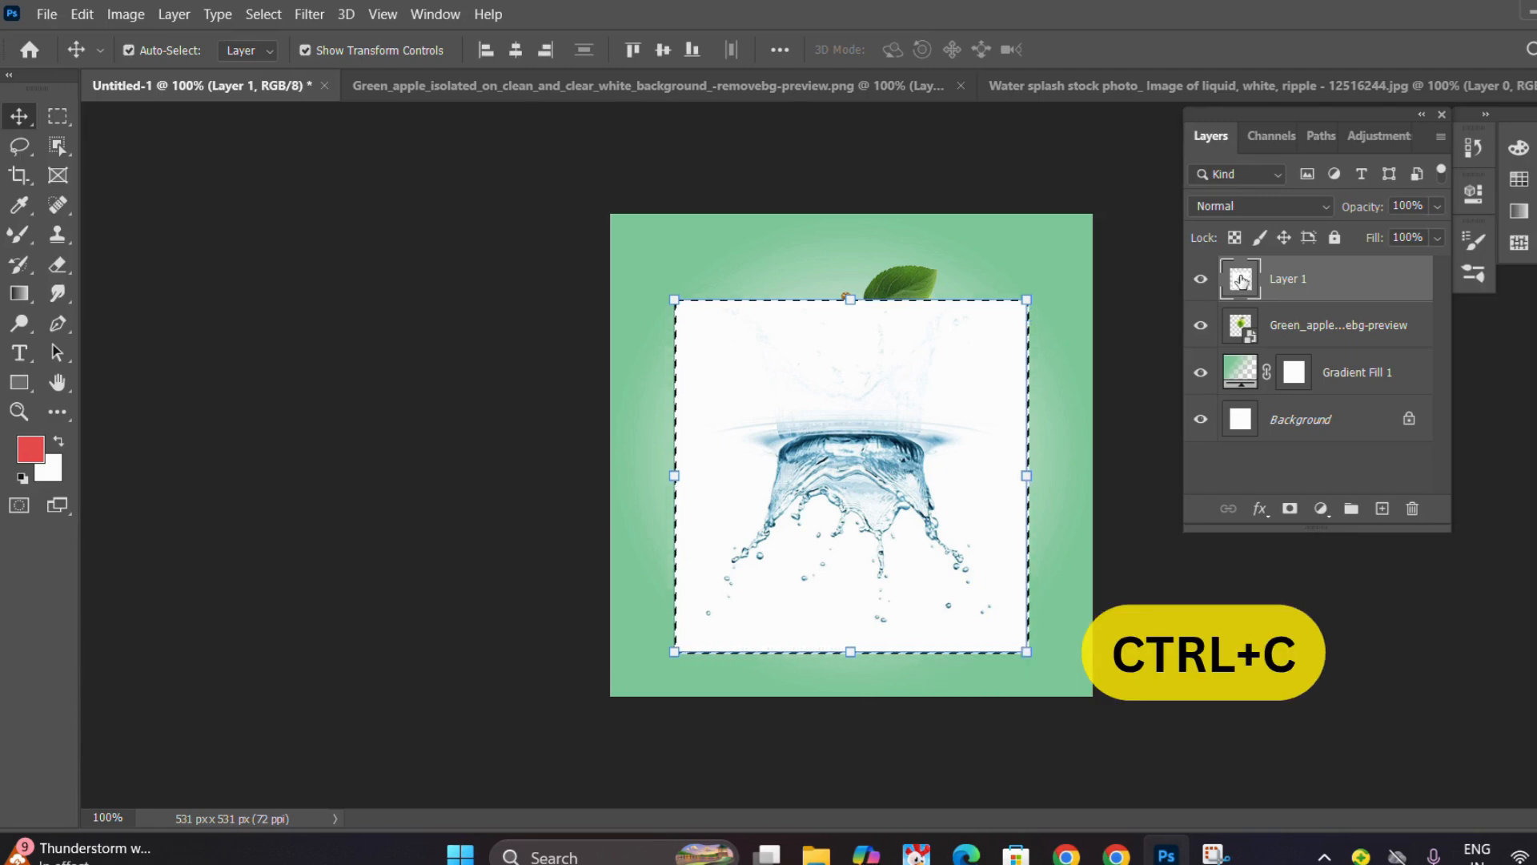
pyautogui.click(1290, 510)
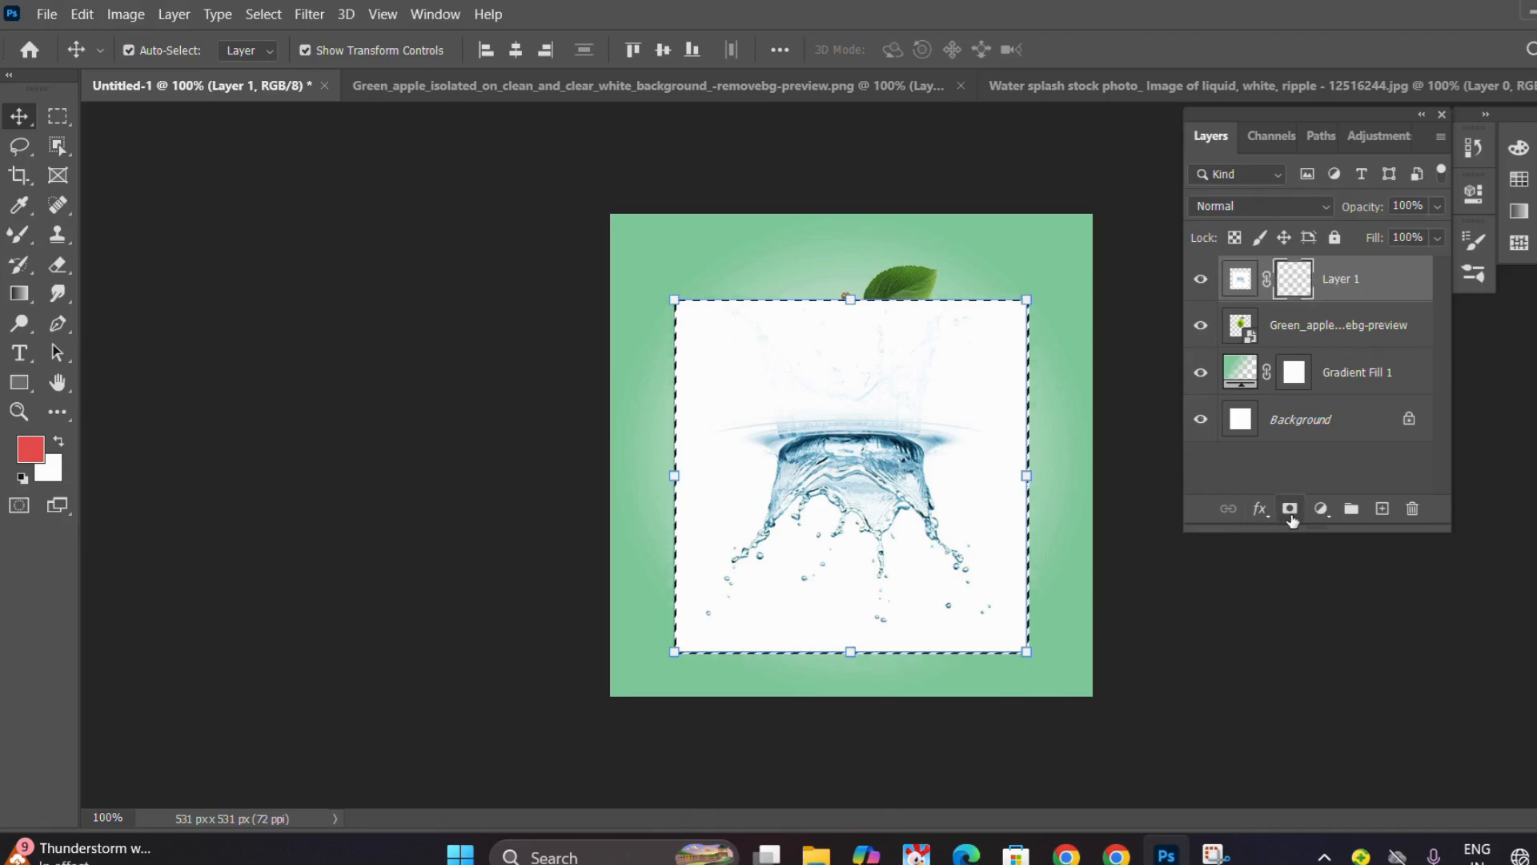
# Paste the copied water splash into Layer 1's mask and invert it.
pyautogui.keyDown('alt'); pyautogui.click(1294, 280); pyautogui.keyUp('alt')
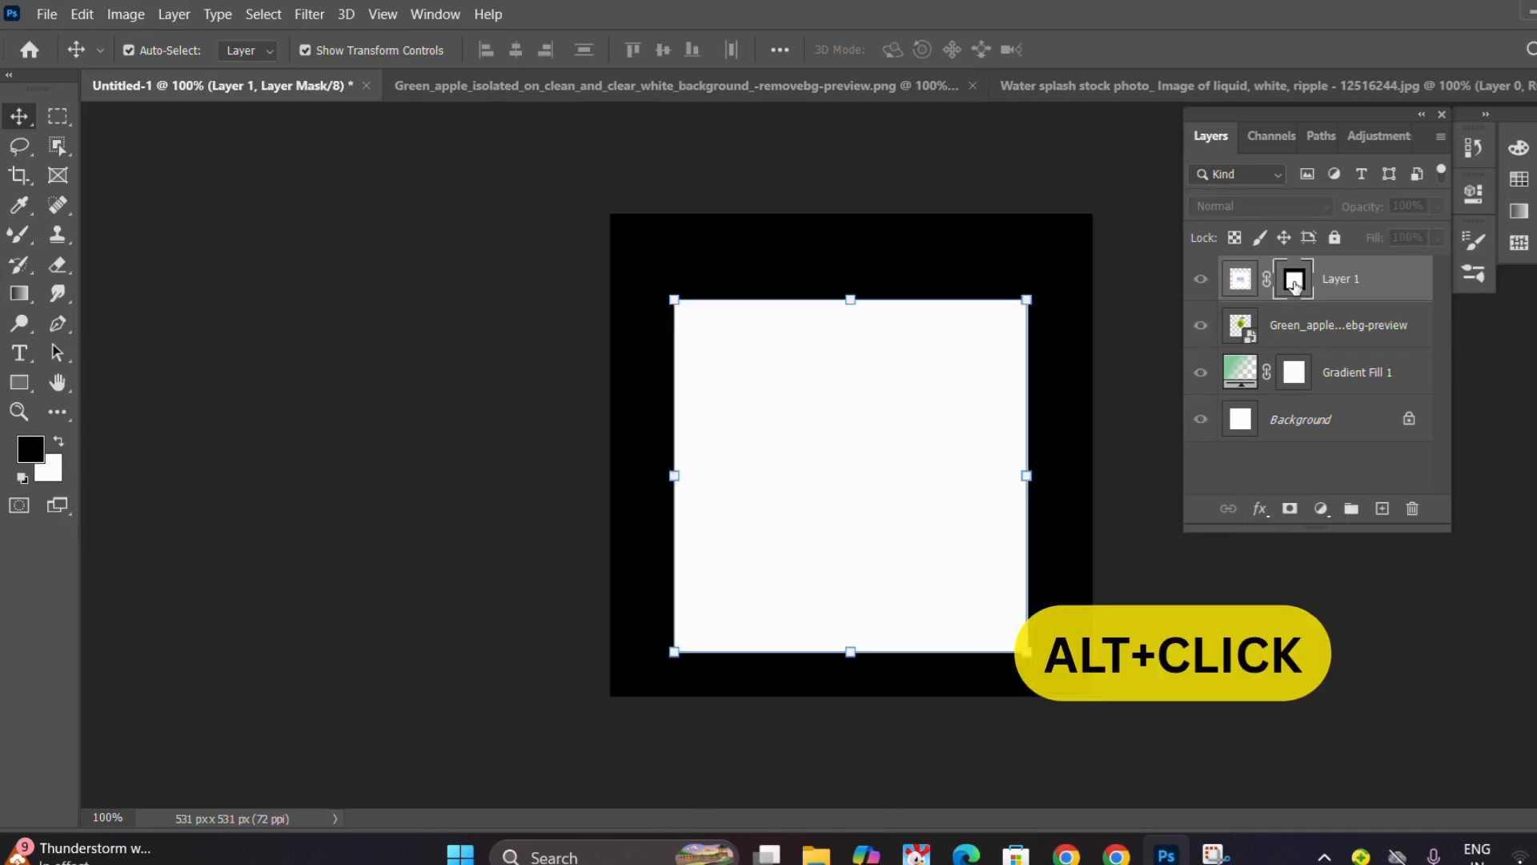
pyautogui.hotkey('ctrl', 'shift', 'v')
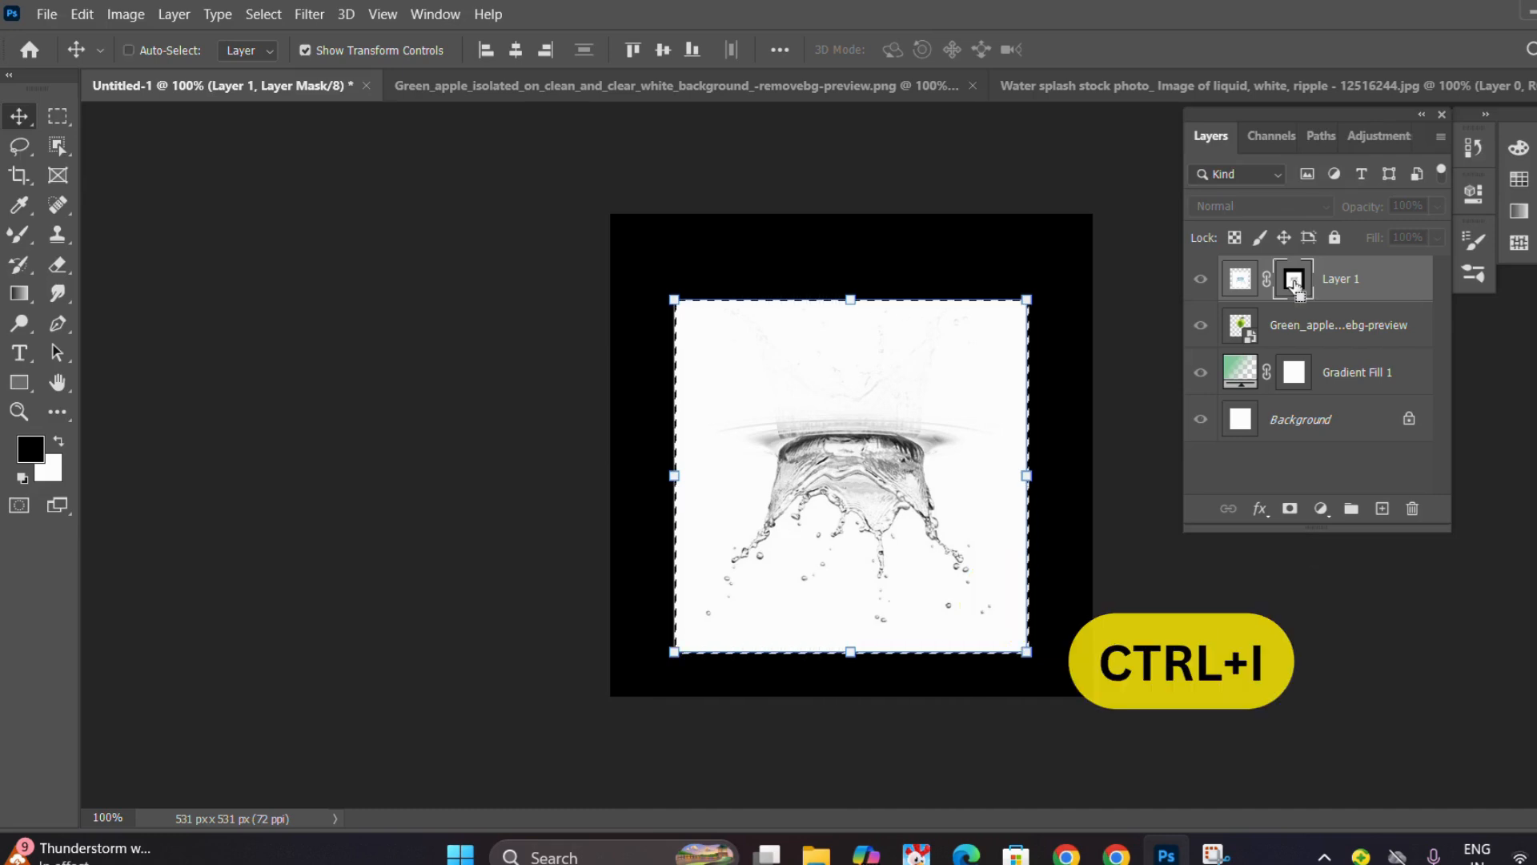
pyautogui.hotkey('ctrl', 'i')
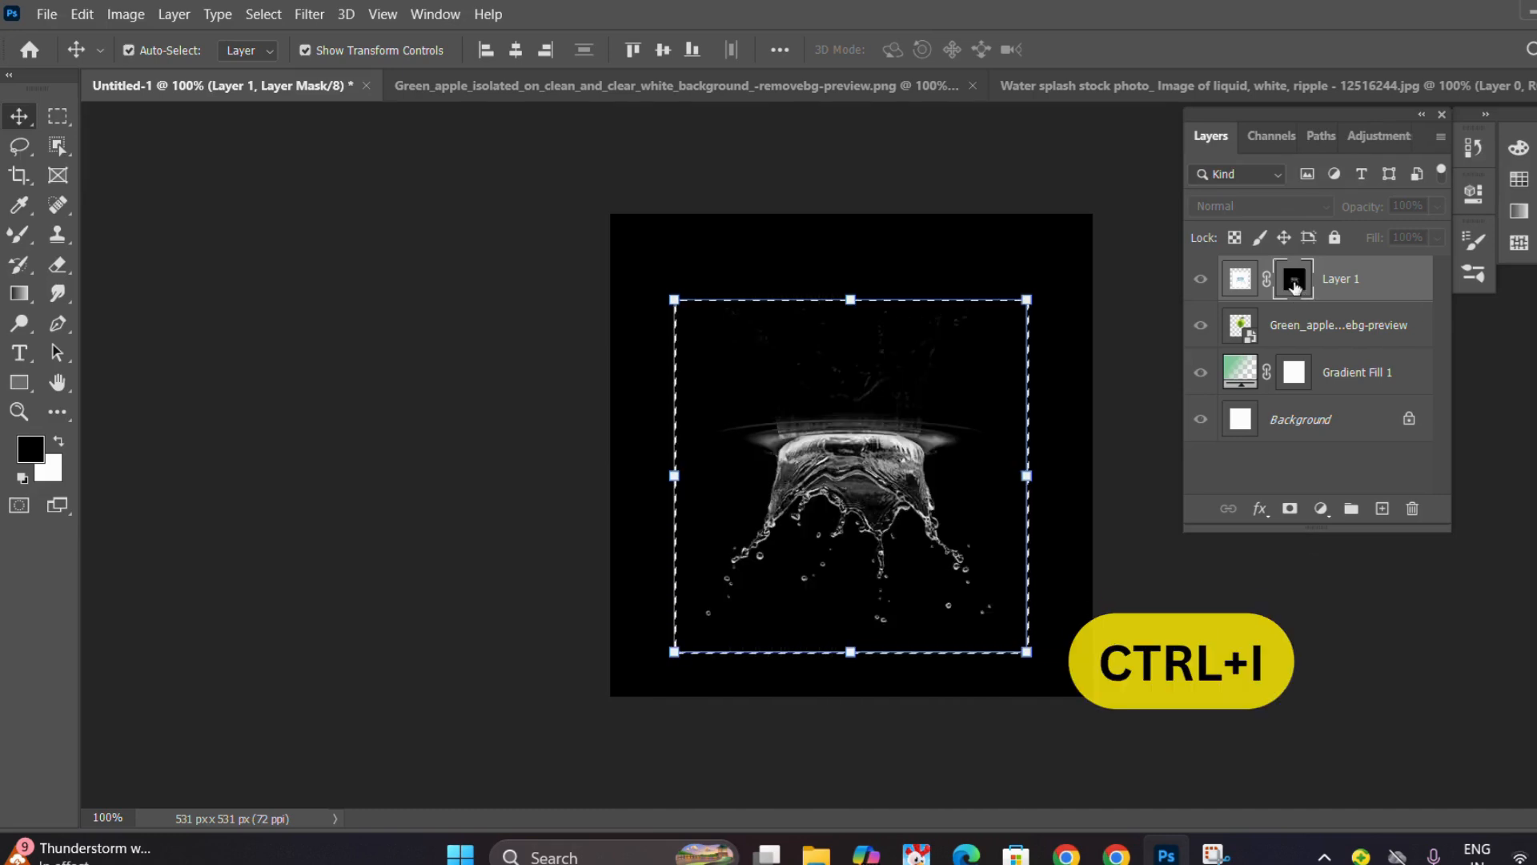
# Fill the selected area of Layer 1's image with a dark green sampled from the apple picture.
pyautogui.click(1240, 279)
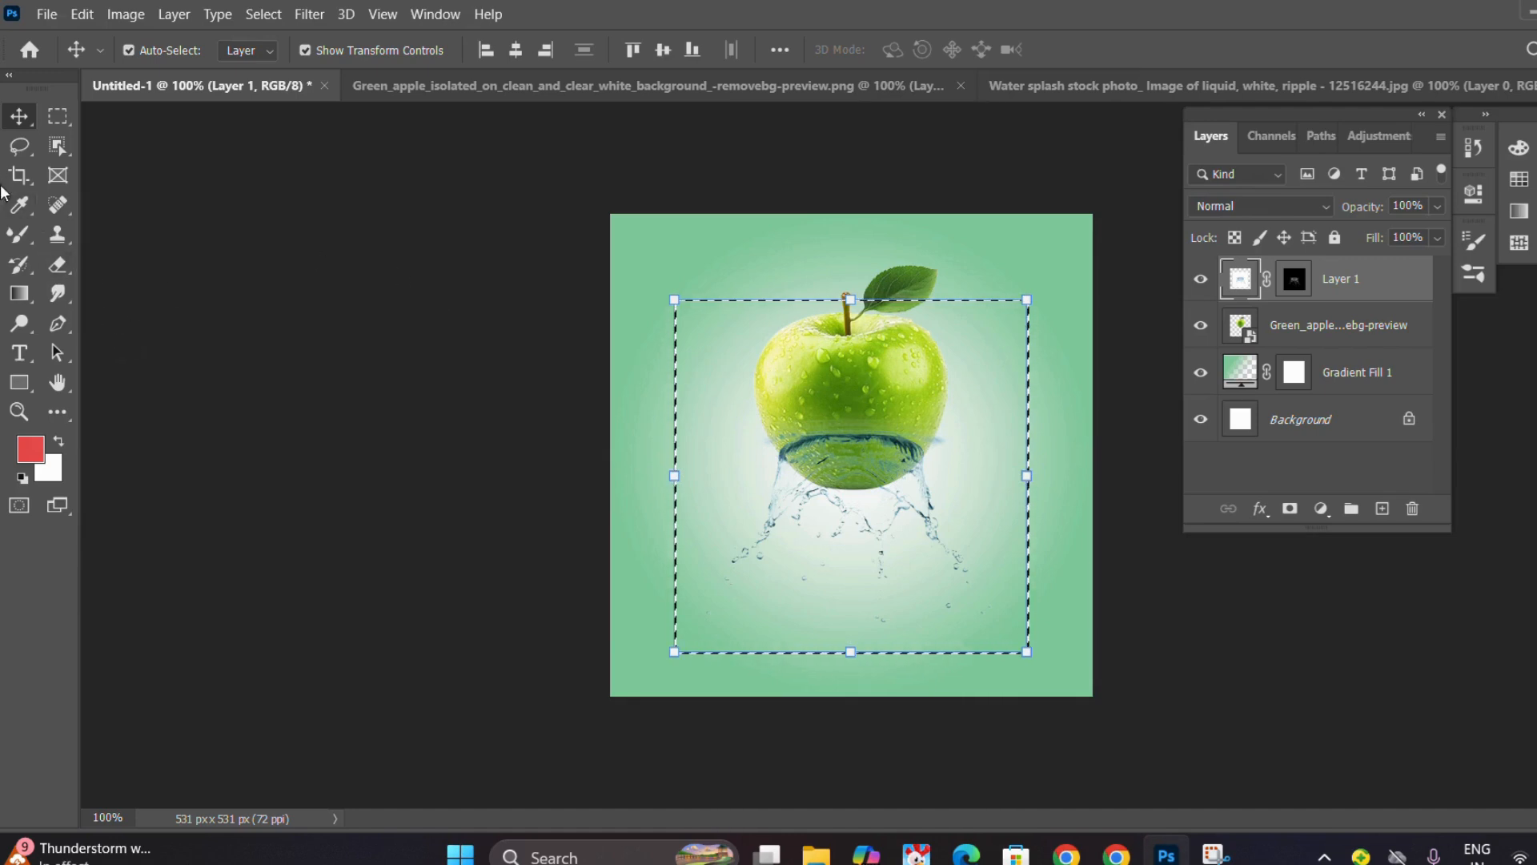
pyautogui.click(20, 206)
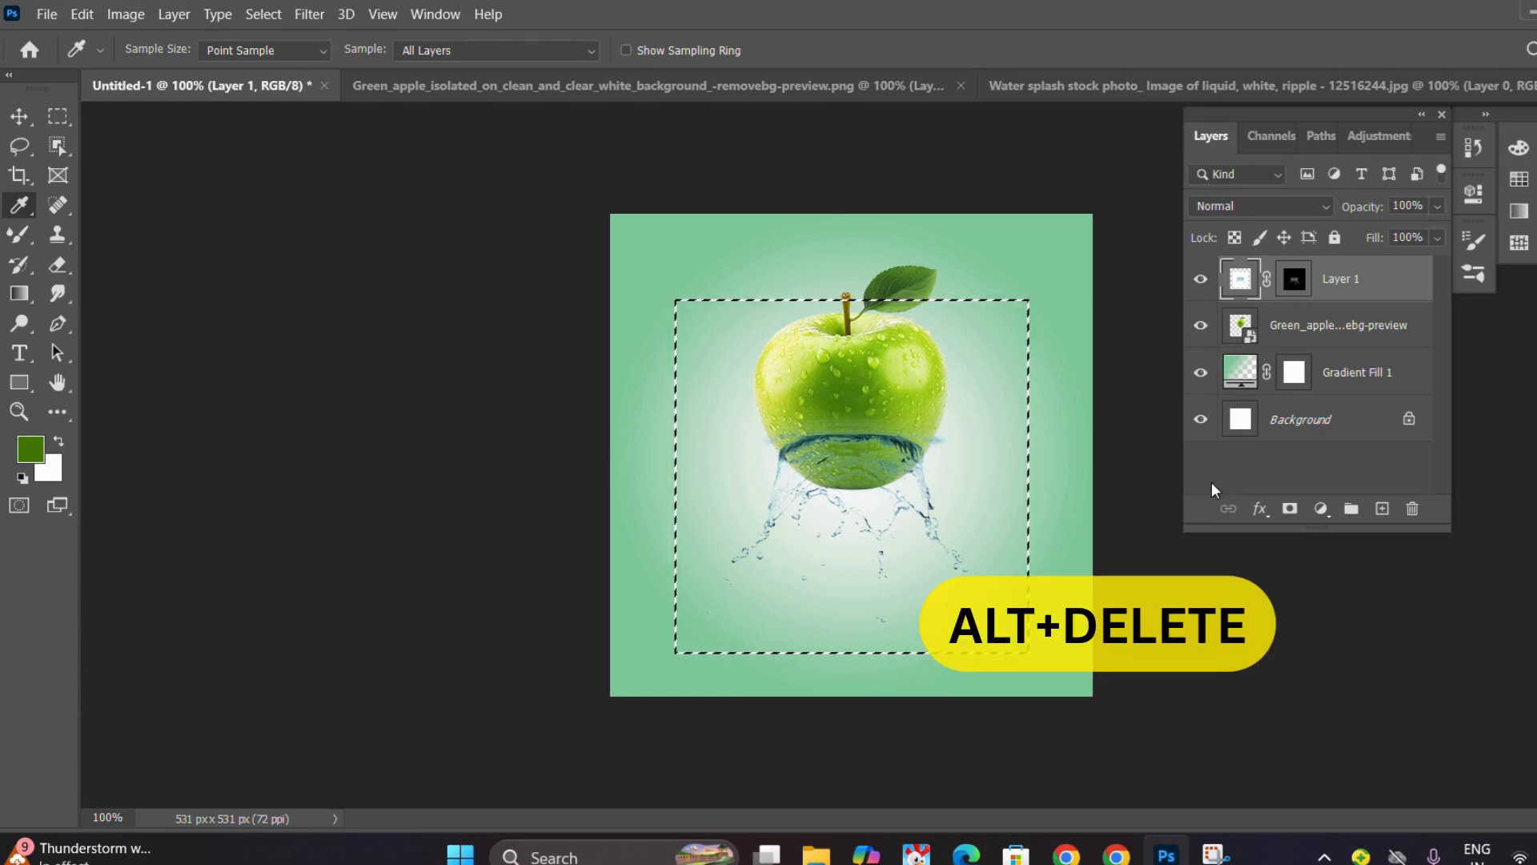
pyautogui.hotkey('alt', 'Delete')
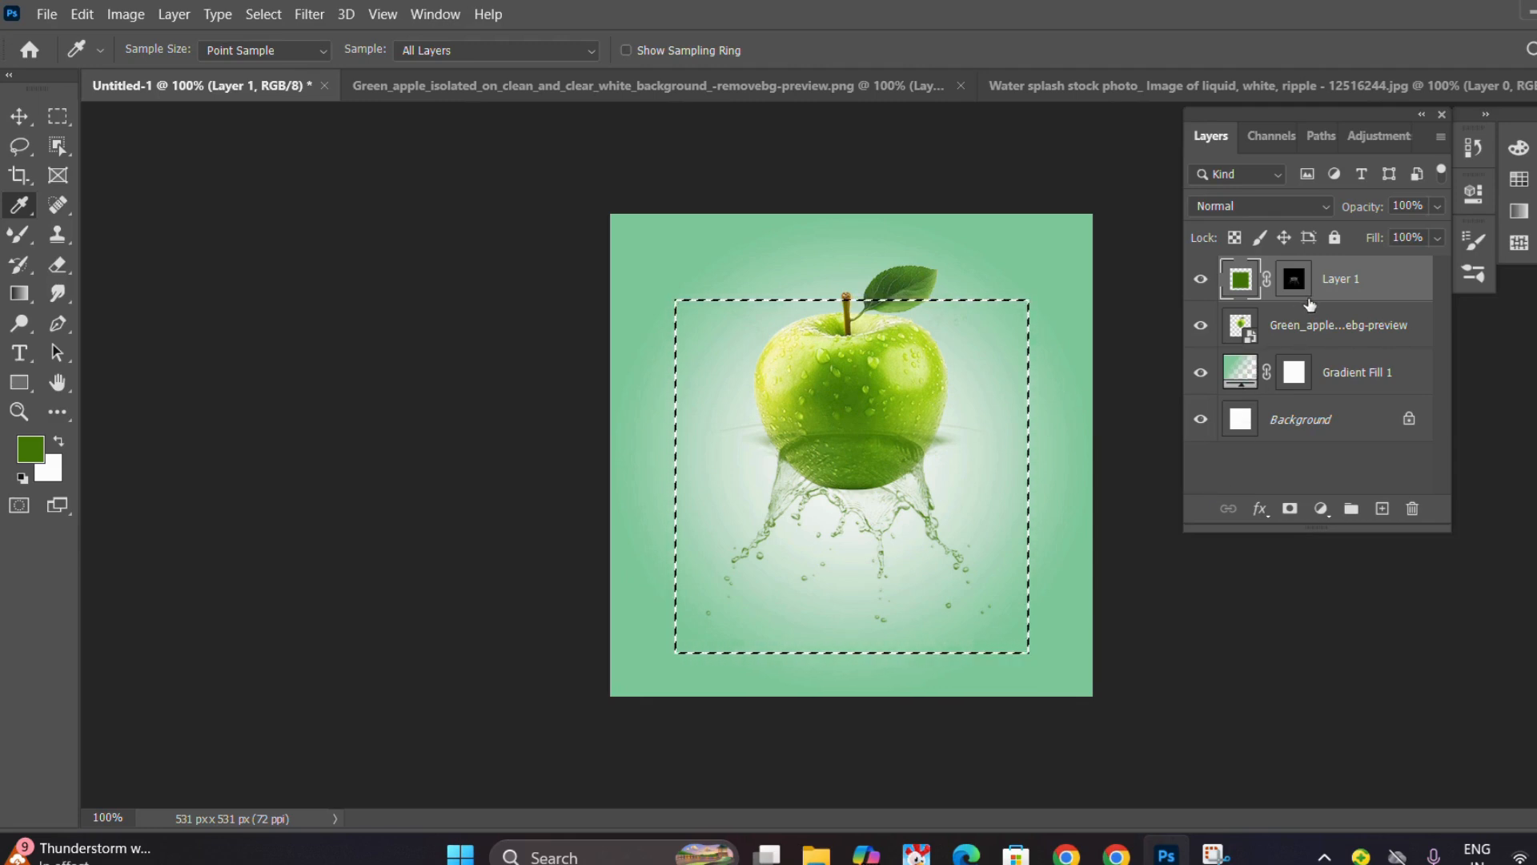
# Duplicate the masked green splash layer twice to strengthen the splash.
pyautogui.press('v')
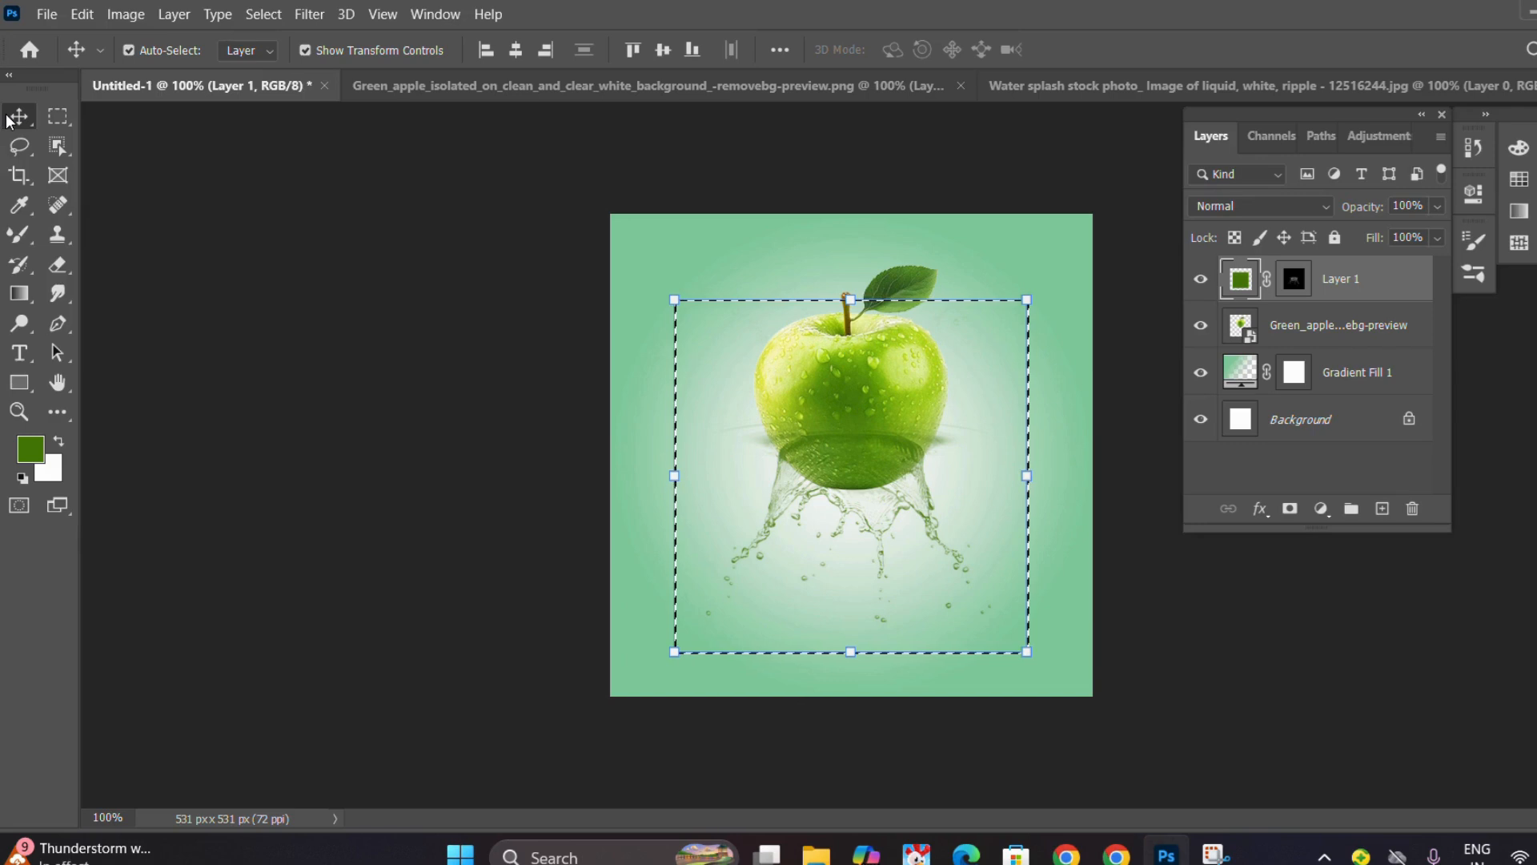
pyautogui.click(407, 272)
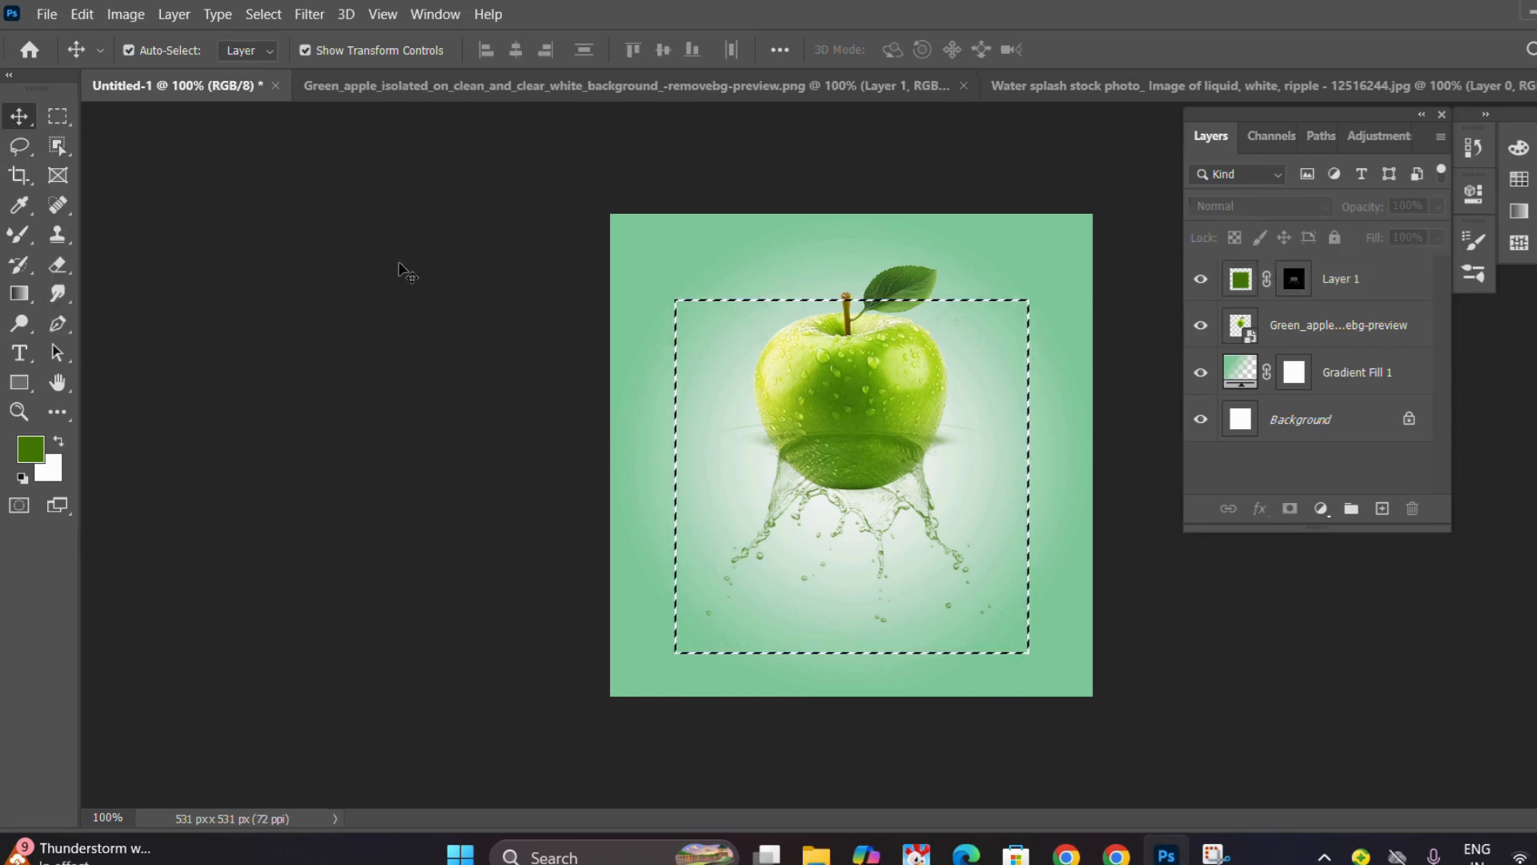
pyautogui.click(1294, 278)
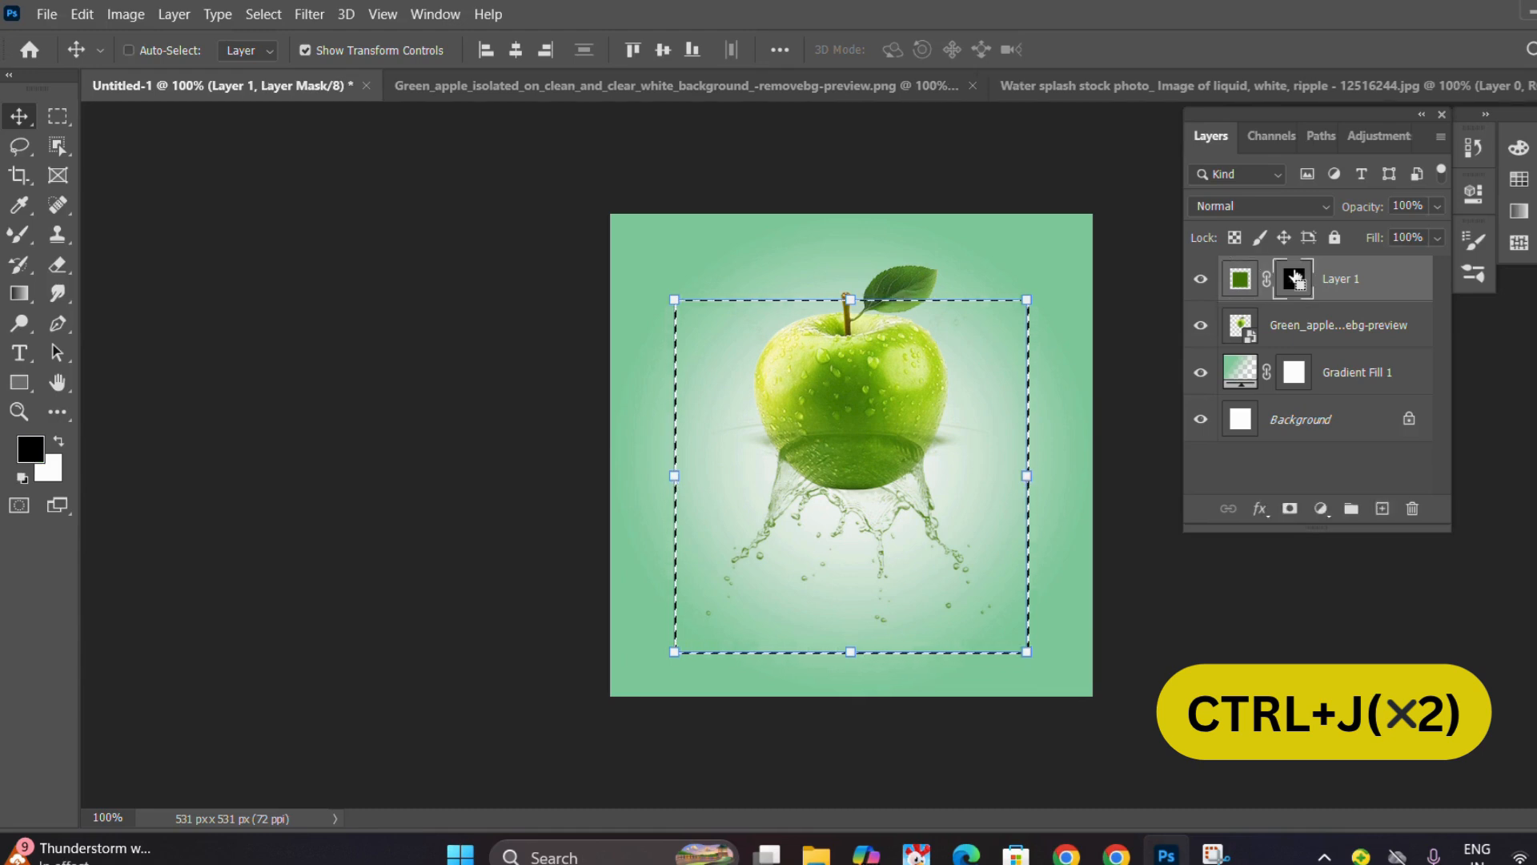
pyautogui.hotkey('ctrl', 'j')
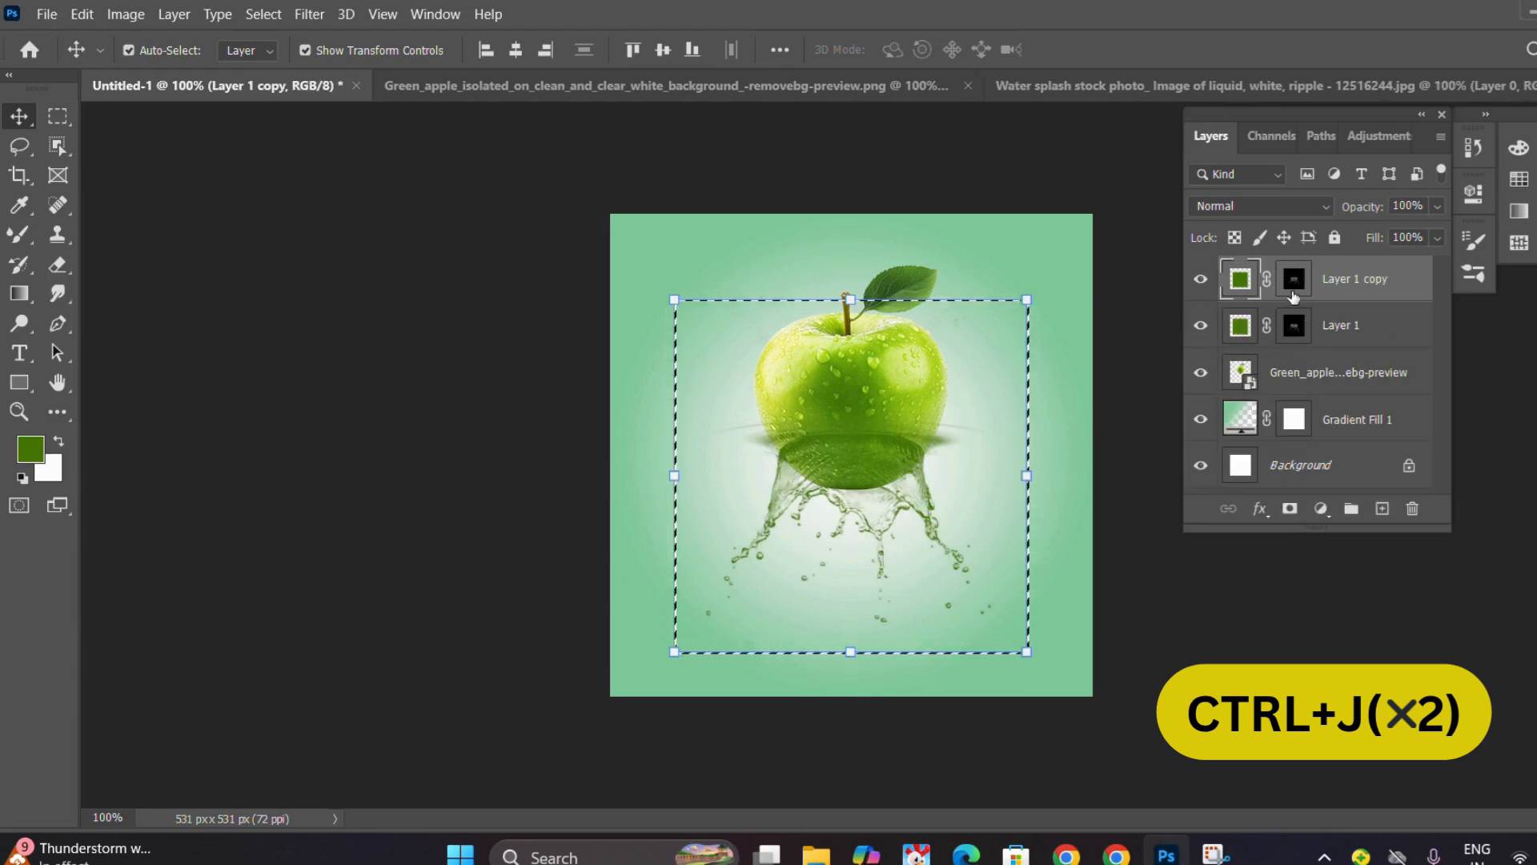
pyautogui.click(1294, 280)
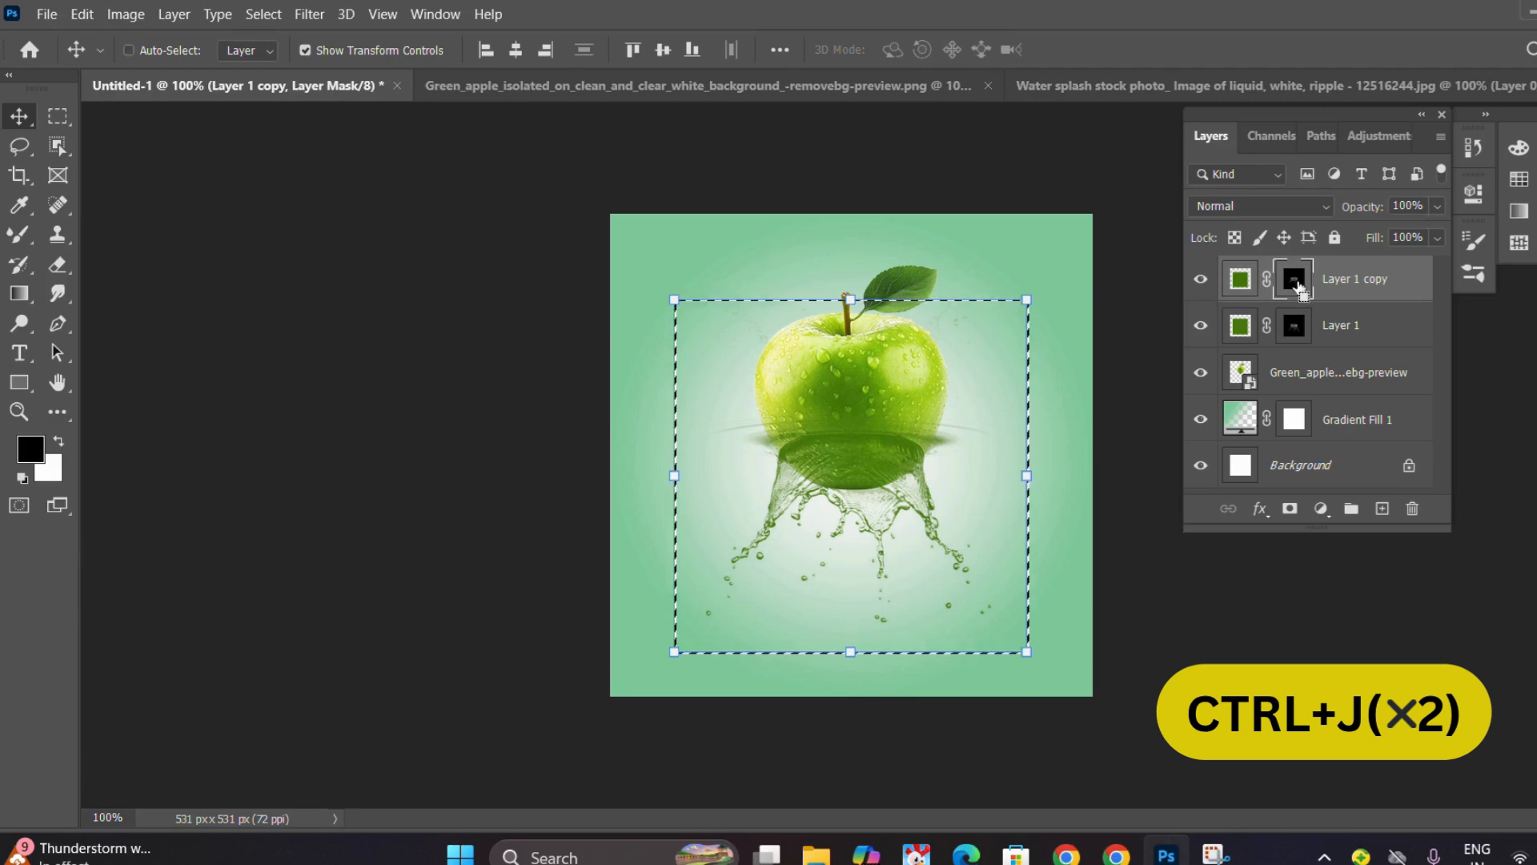
pyautogui.hotkey('ctrl', 'j')
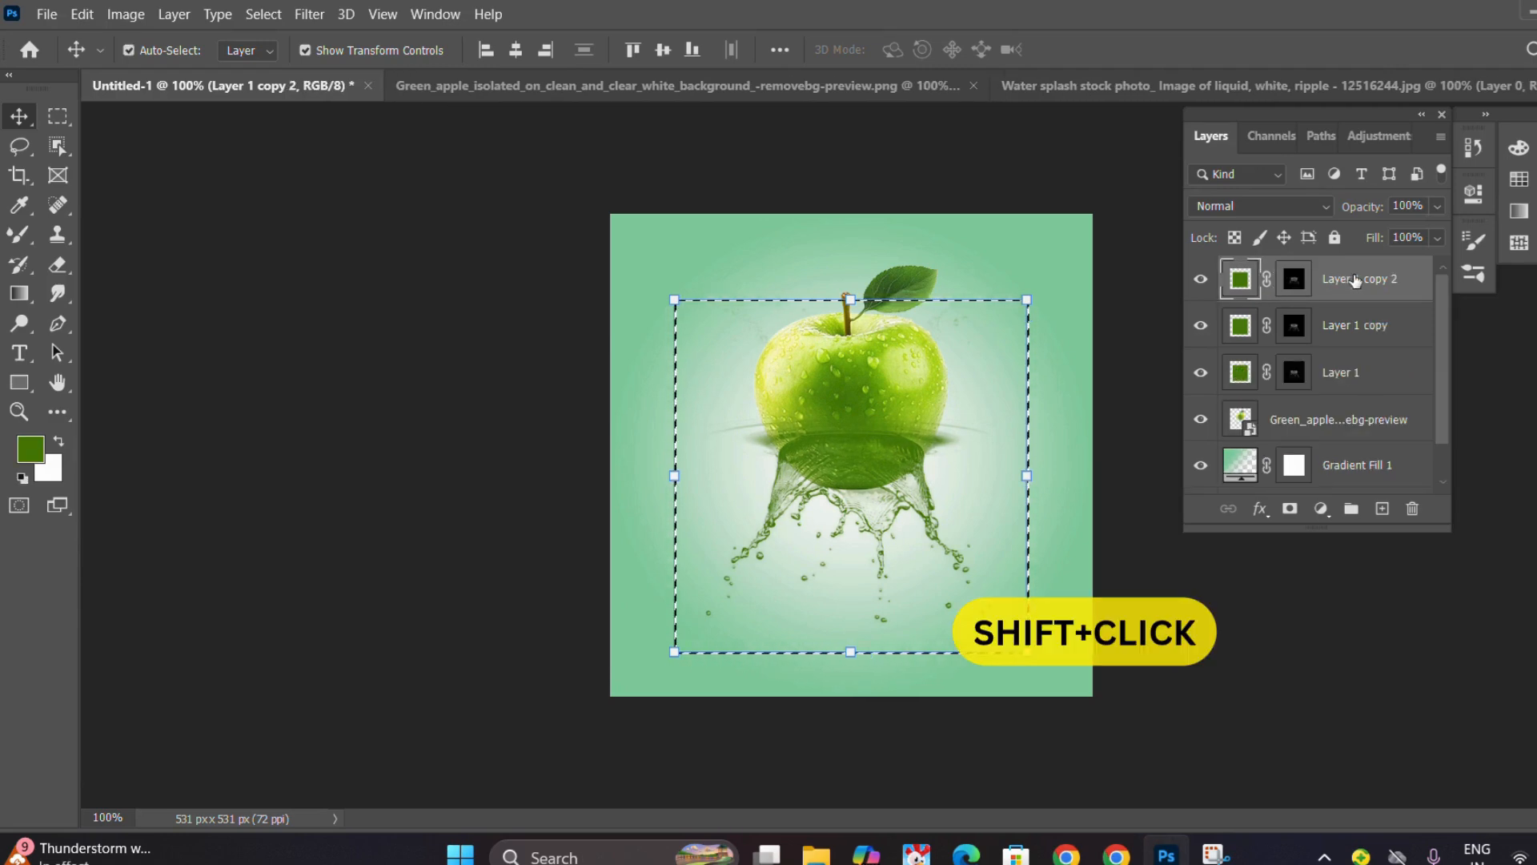
# Merge Layer 1 and its two copies into one layer and clear the selection.
pyautogui.keyDown('shift'); pyautogui.click(1350, 346); pyautogui.keyUp('shift')
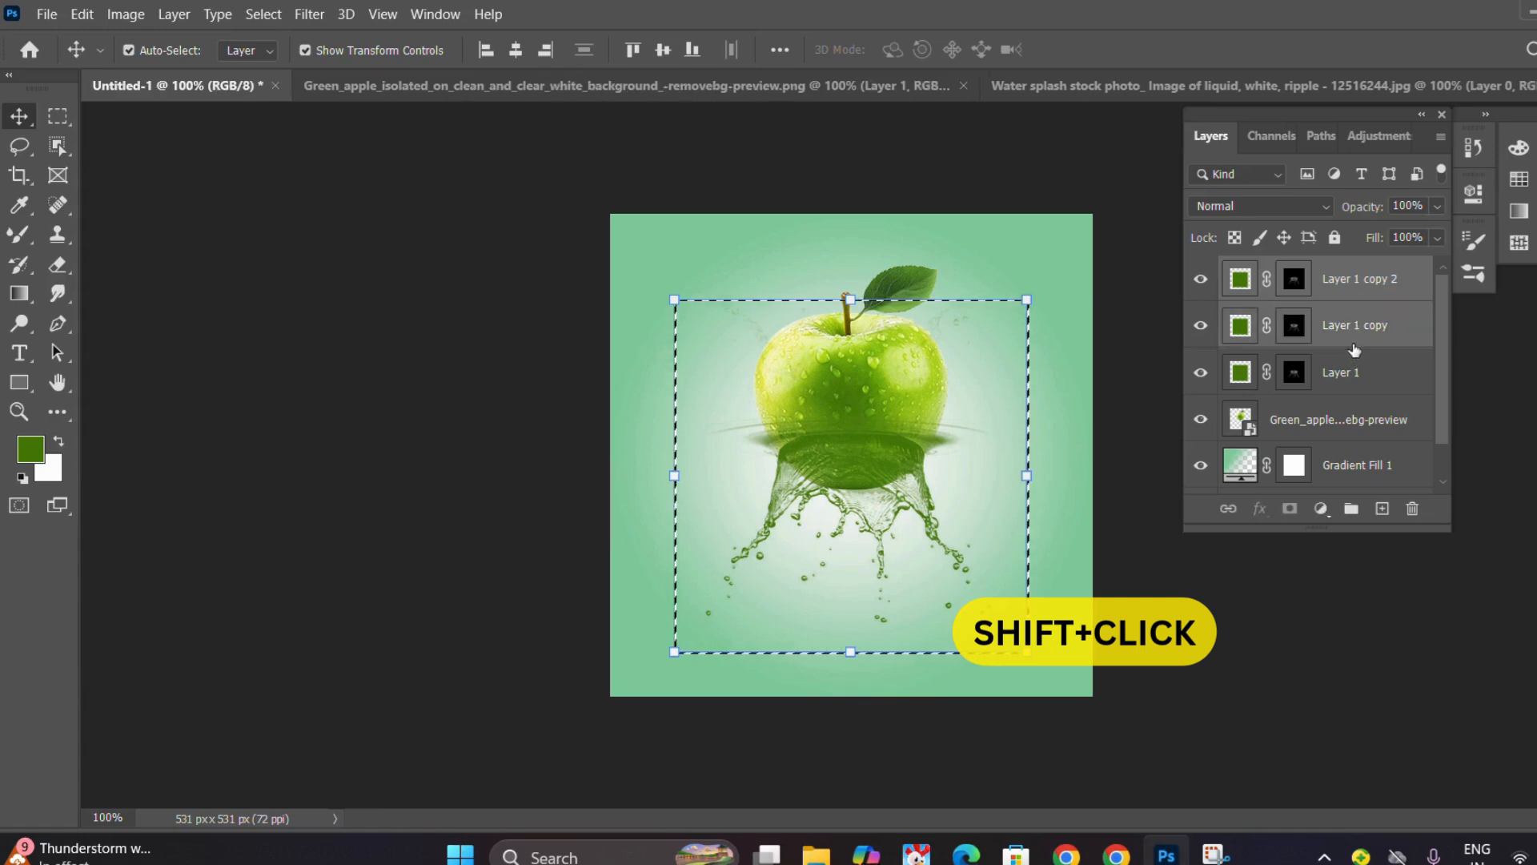
pyautogui.keyDown('shift'); pyautogui.click(1357, 379); pyautogui.keyUp('shift')
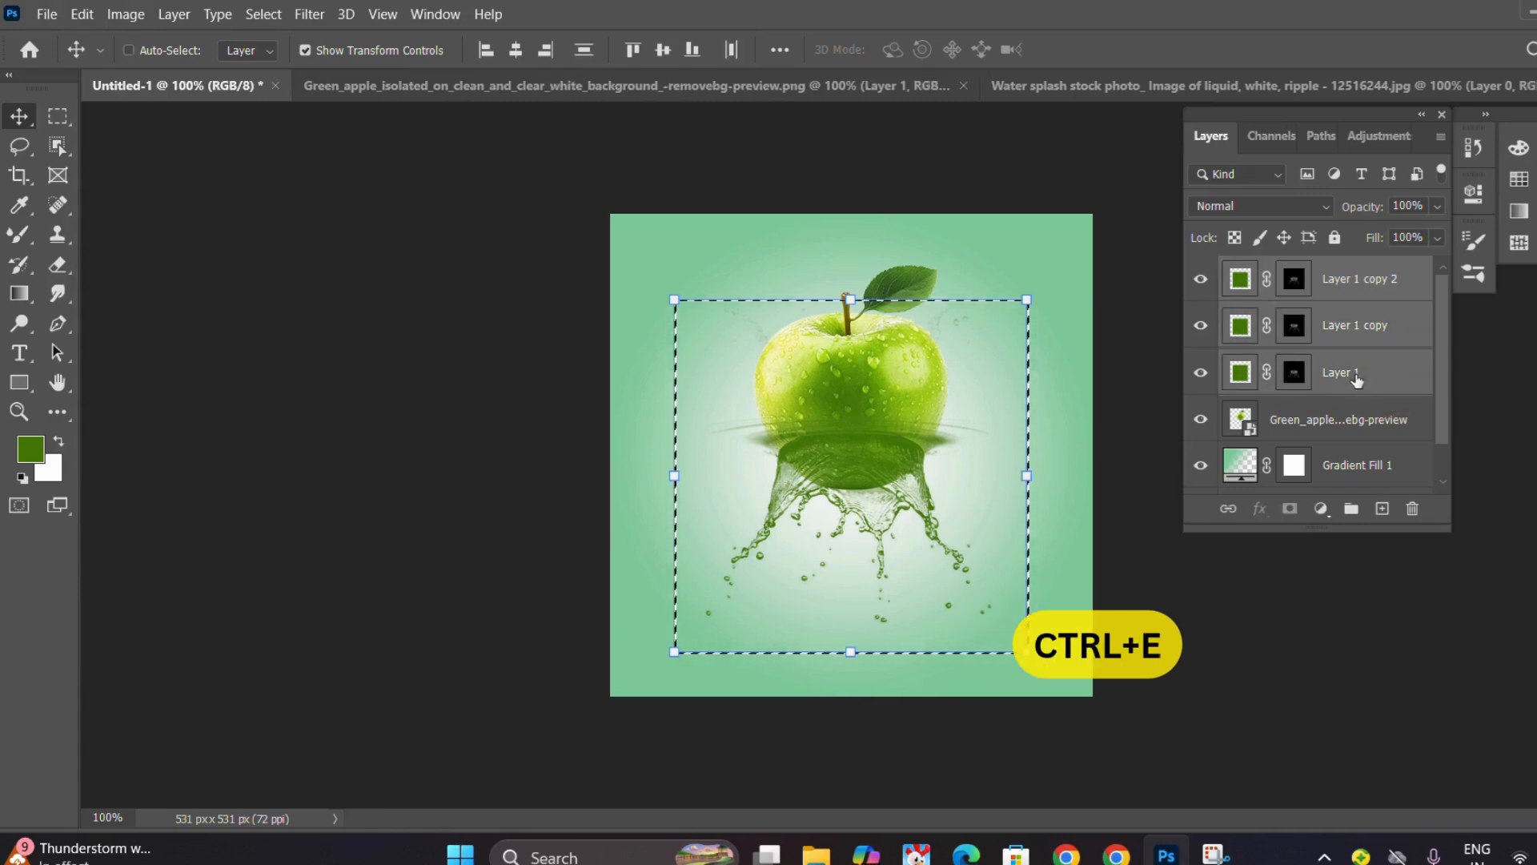
pyautogui.hotkey('ctrl', 'e')
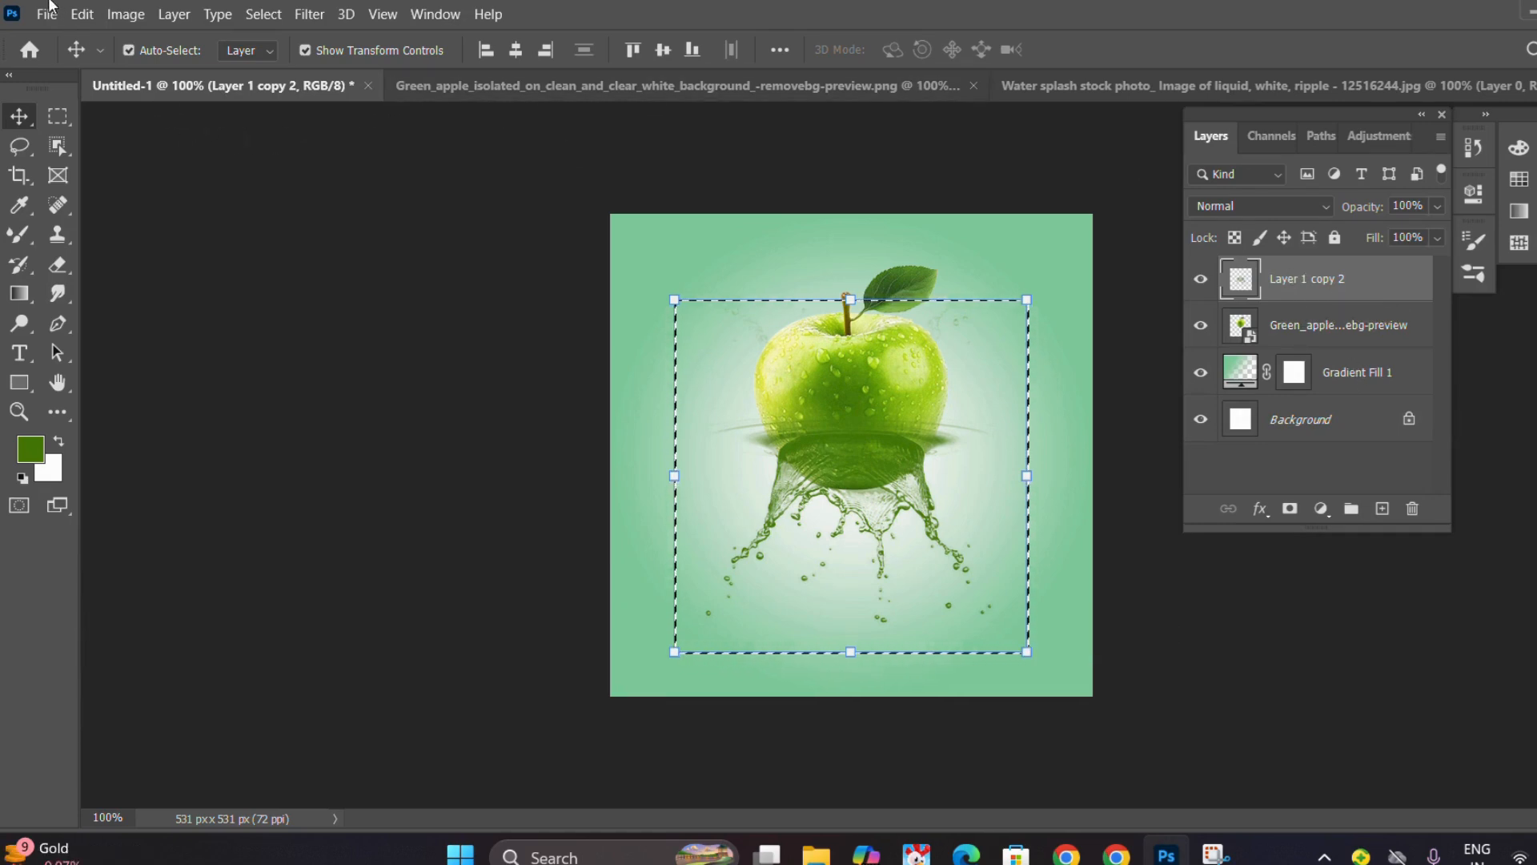
pyautogui.click(132, 234)
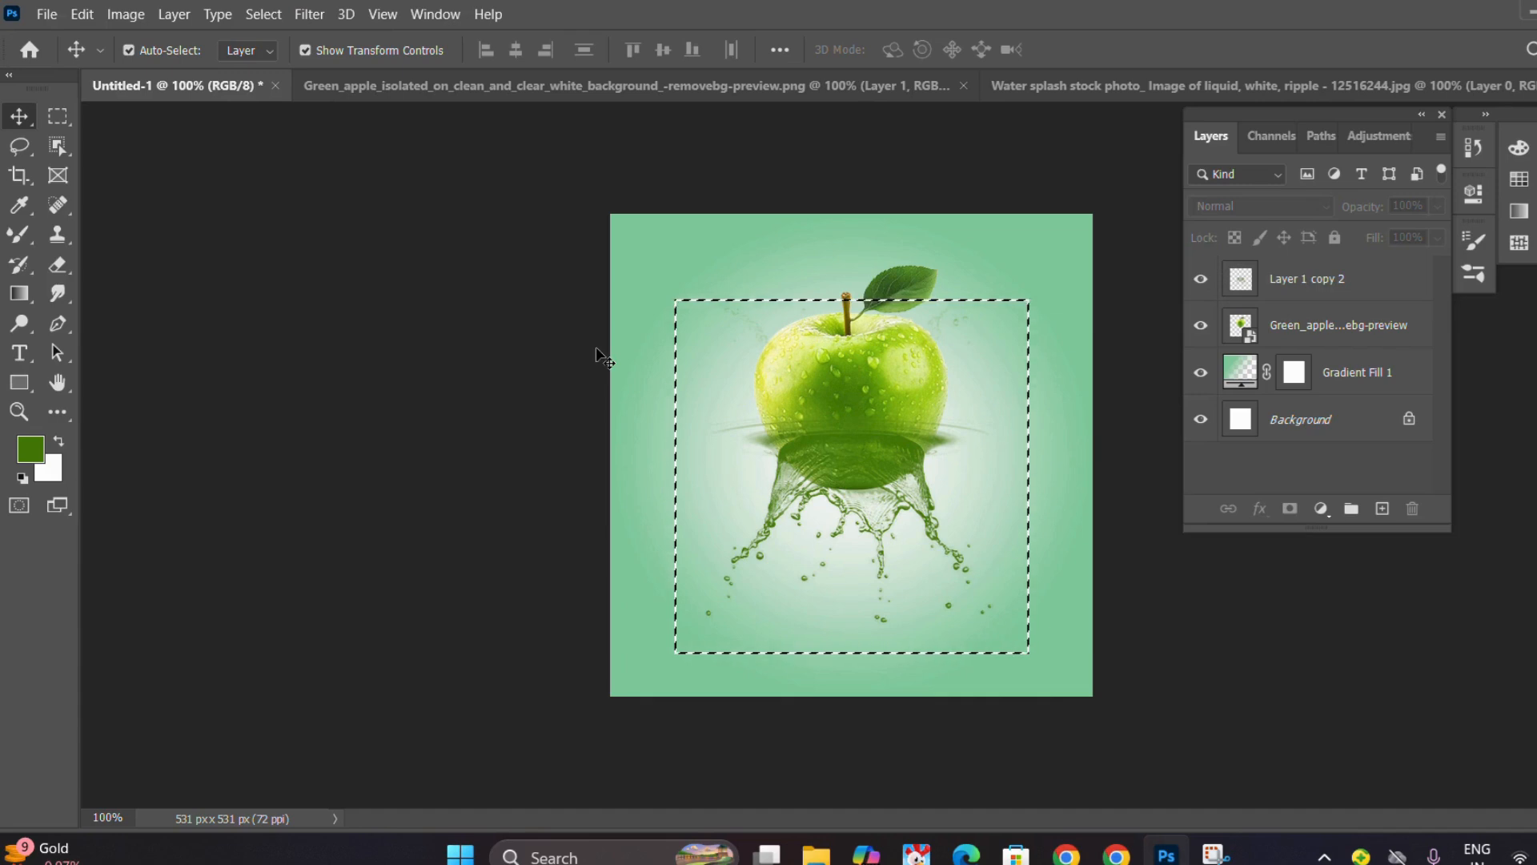
pyautogui.press('d')
pyautogui.hotkey('ctrl', 'd')
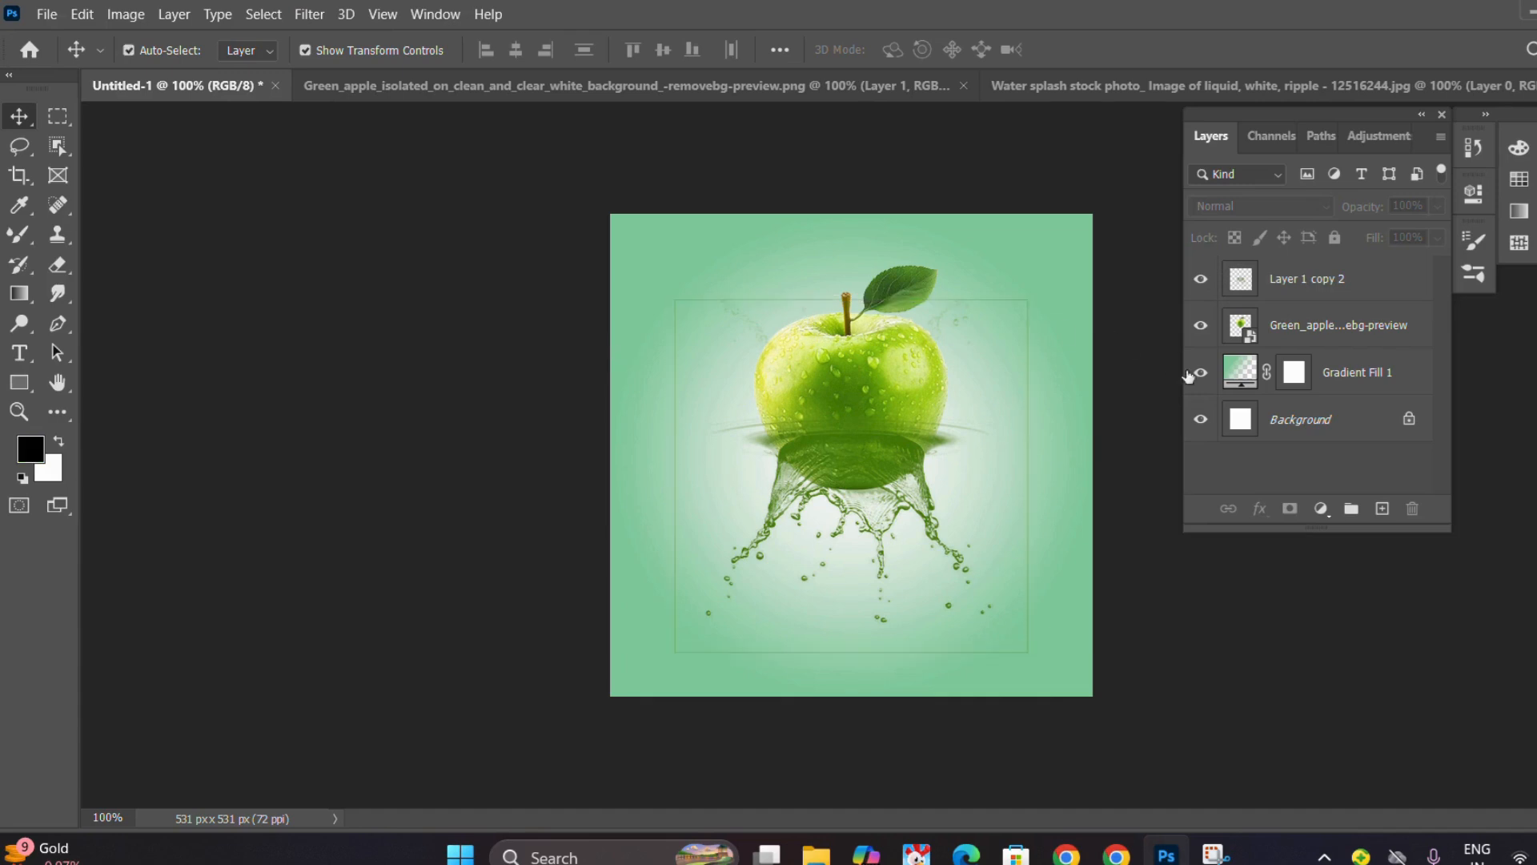
# Add a layer mask to the merged splash layer and choose a 92 px Hard Round Pressure Size brush with 100% hardness.
pyautogui.click(1284, 283)
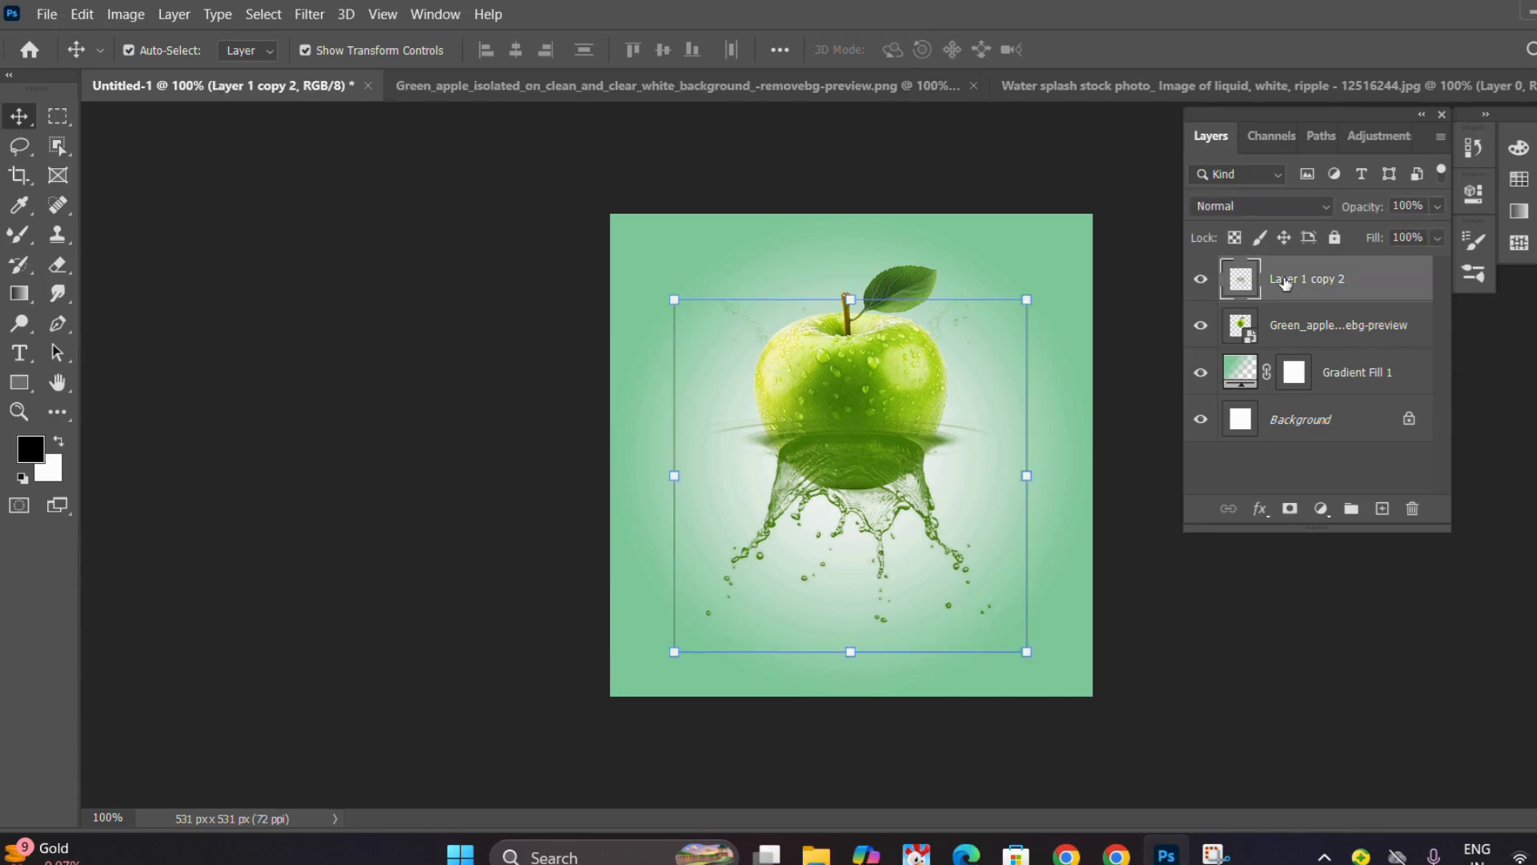
pyautogui.click(1289, 508)
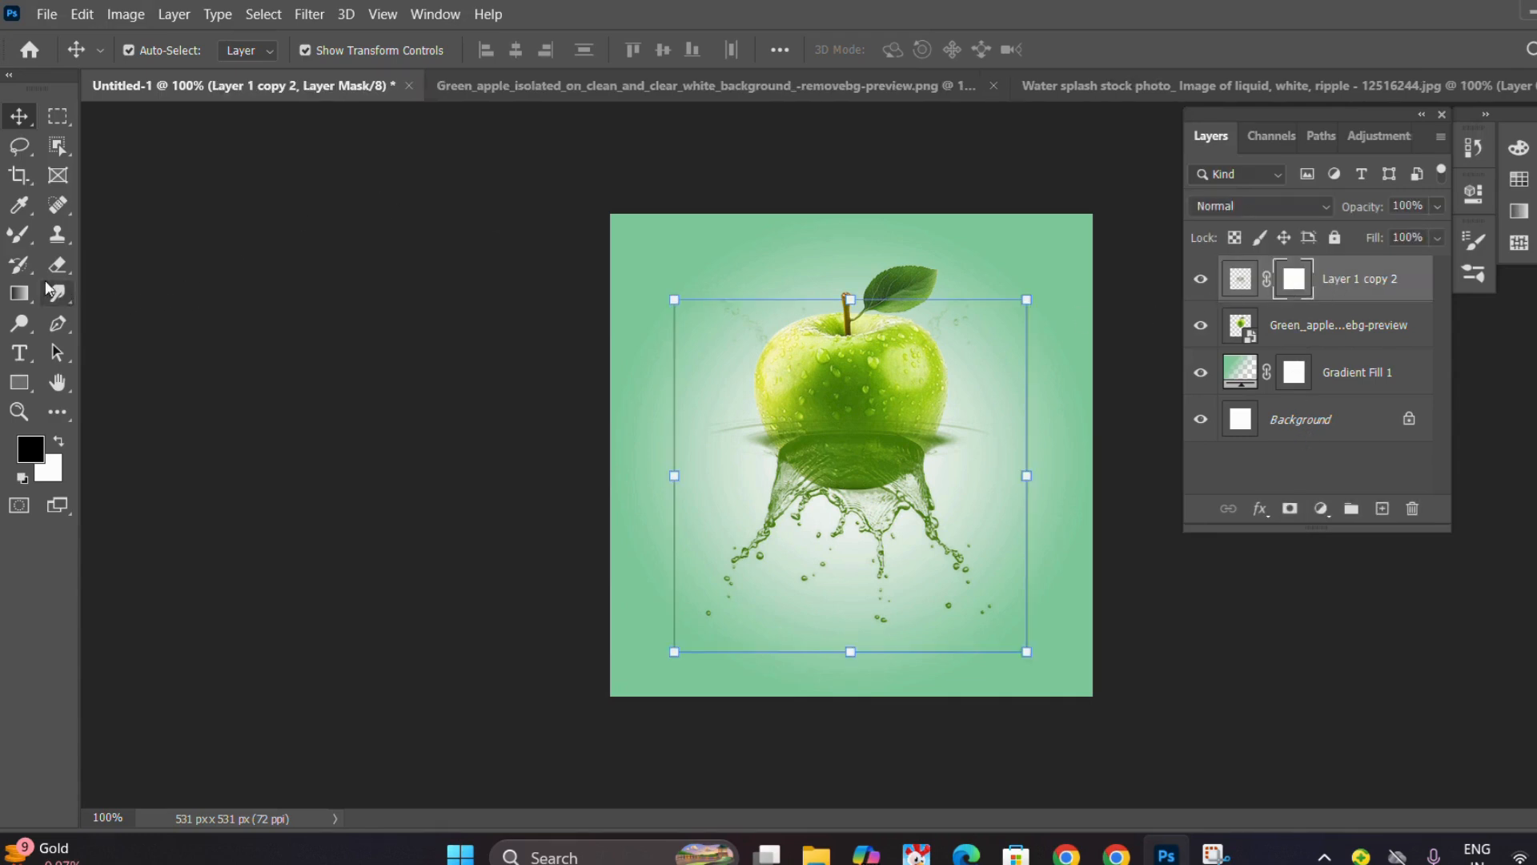
pyautogui.click(20, 240)
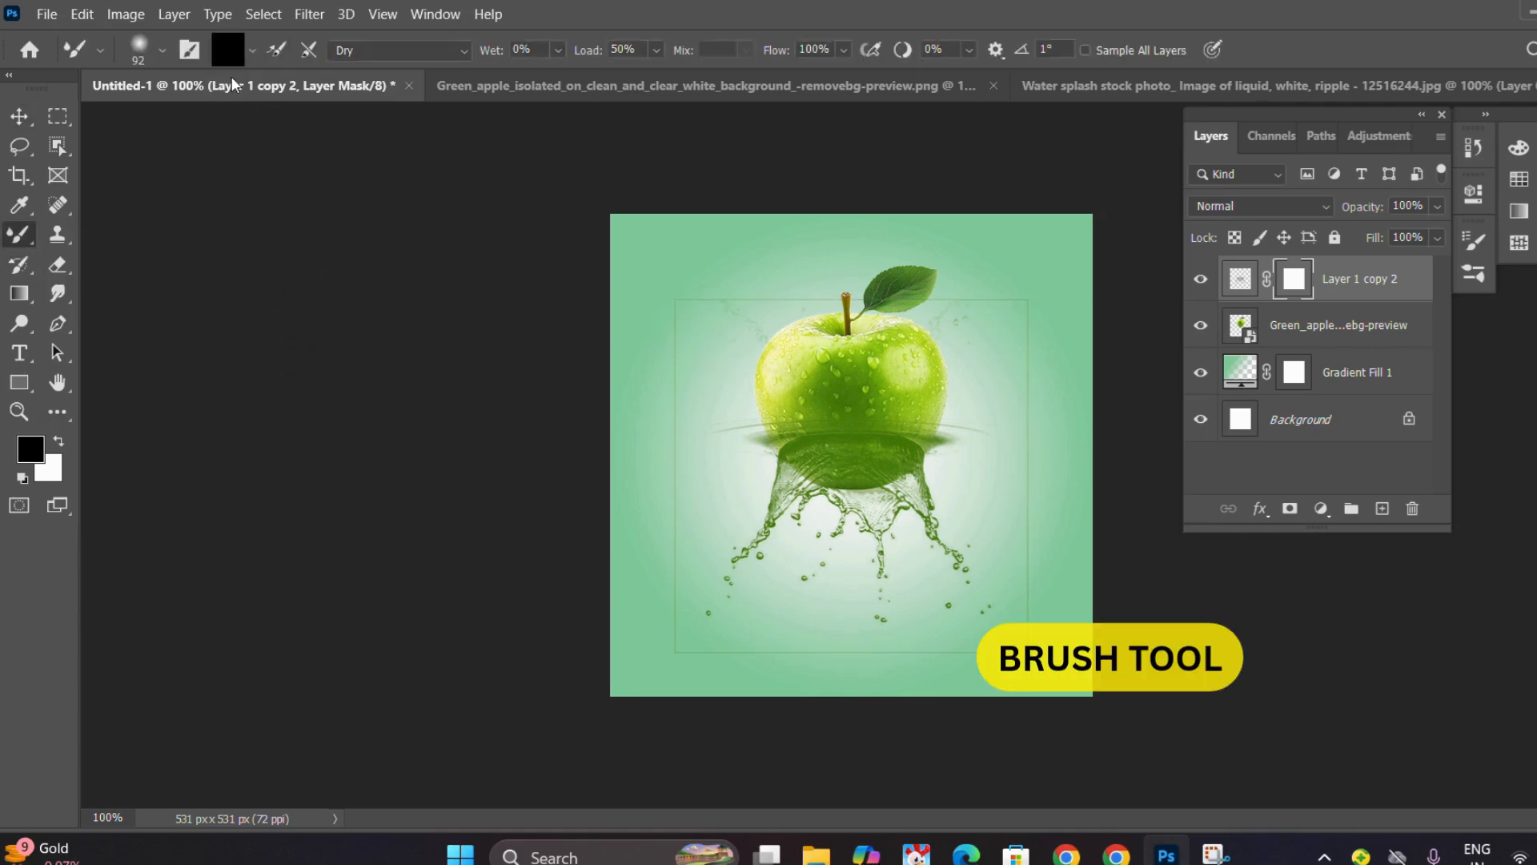
pyautogui.click(161, 51)
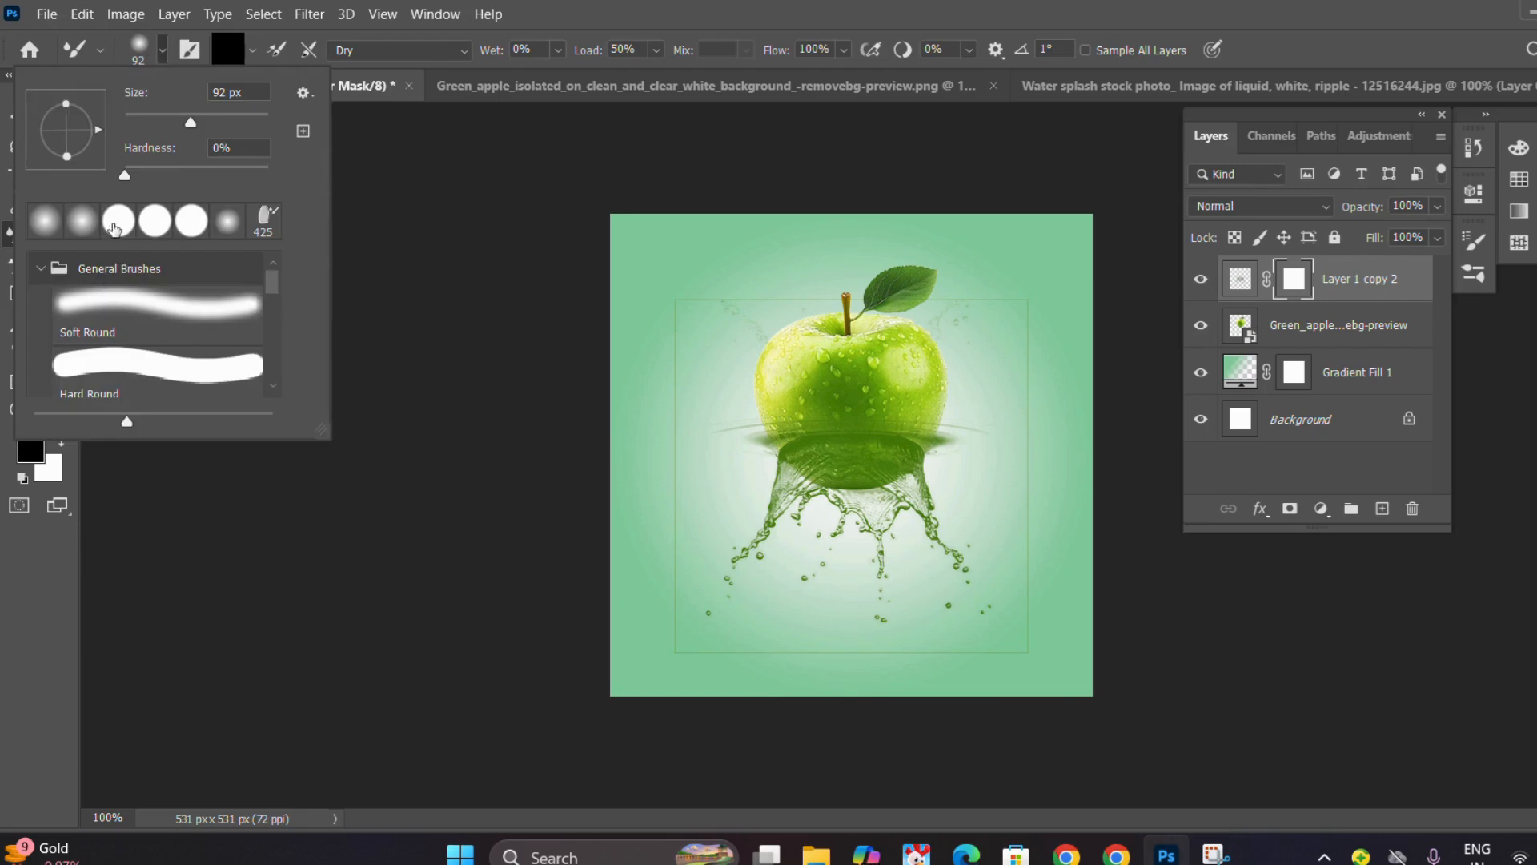
pyautogui.click(114, 229)
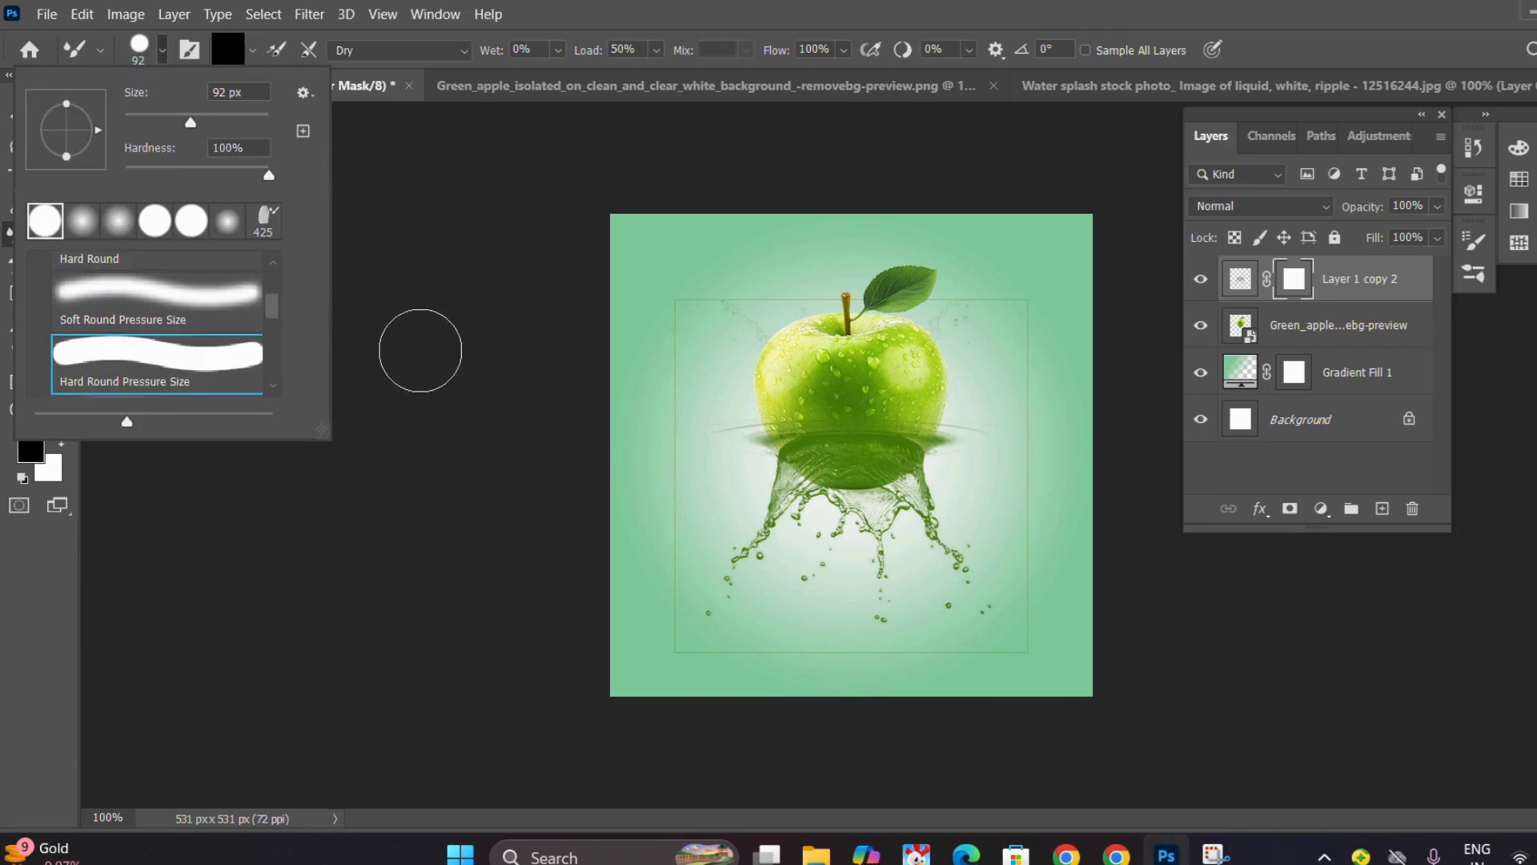
pyautogui.click(328, 294)
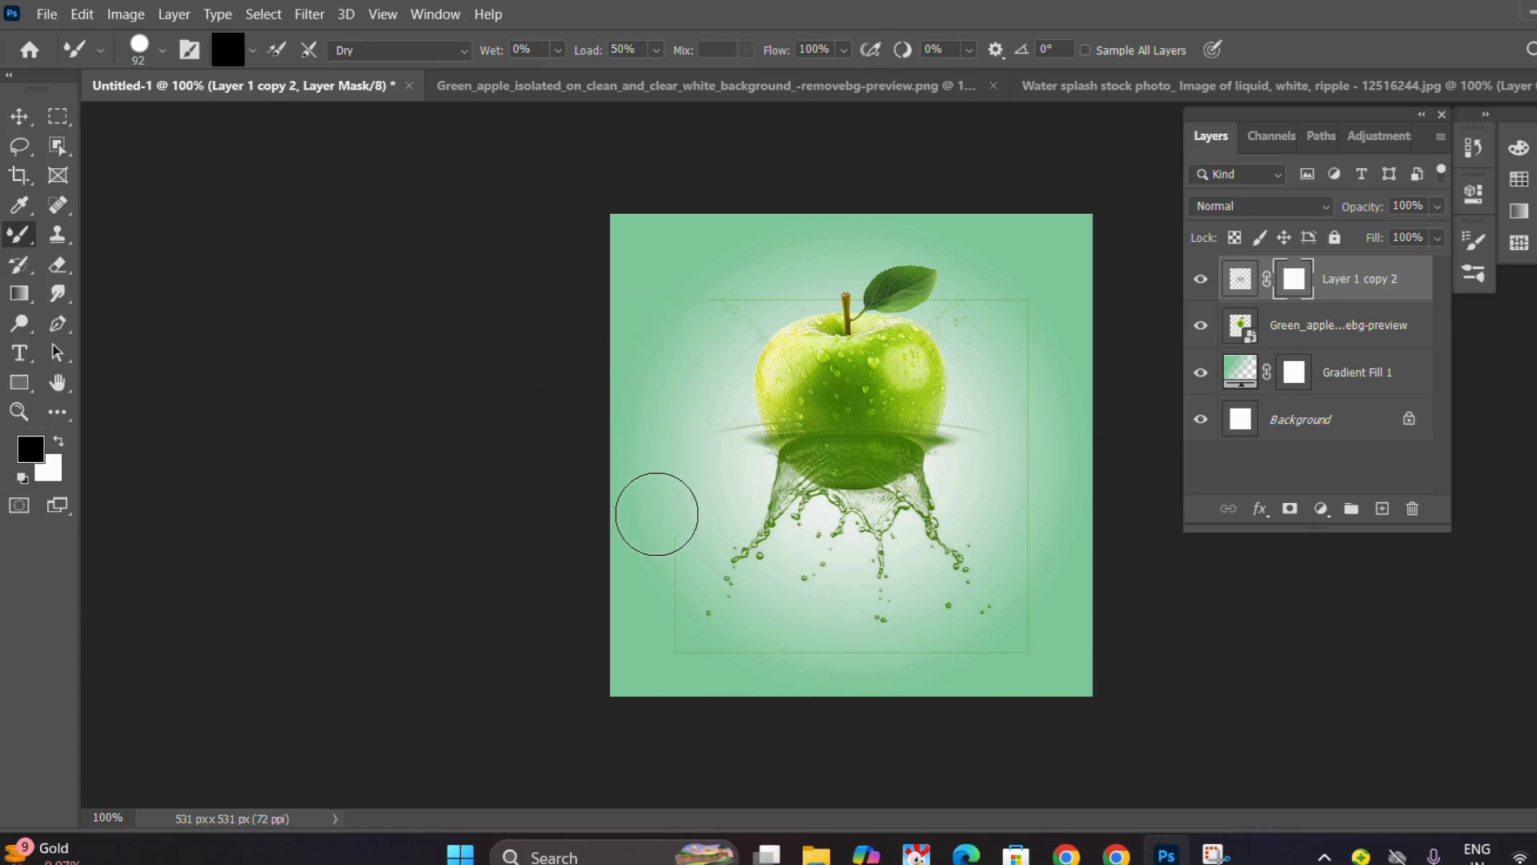
# Paint black on the splash mask to hide the thin rectangular outline around the splash and apple.
pyautogui.moveTo(658, 529)
pyautogui.mouseDown()
pyautogui.moveTo(694, 662)
pyautogui.moveTo(795, 706)
pyautogui.moveTo(869, 702)
pyautogui.moveTo(986, 642)
pyautogui.mouseUp()
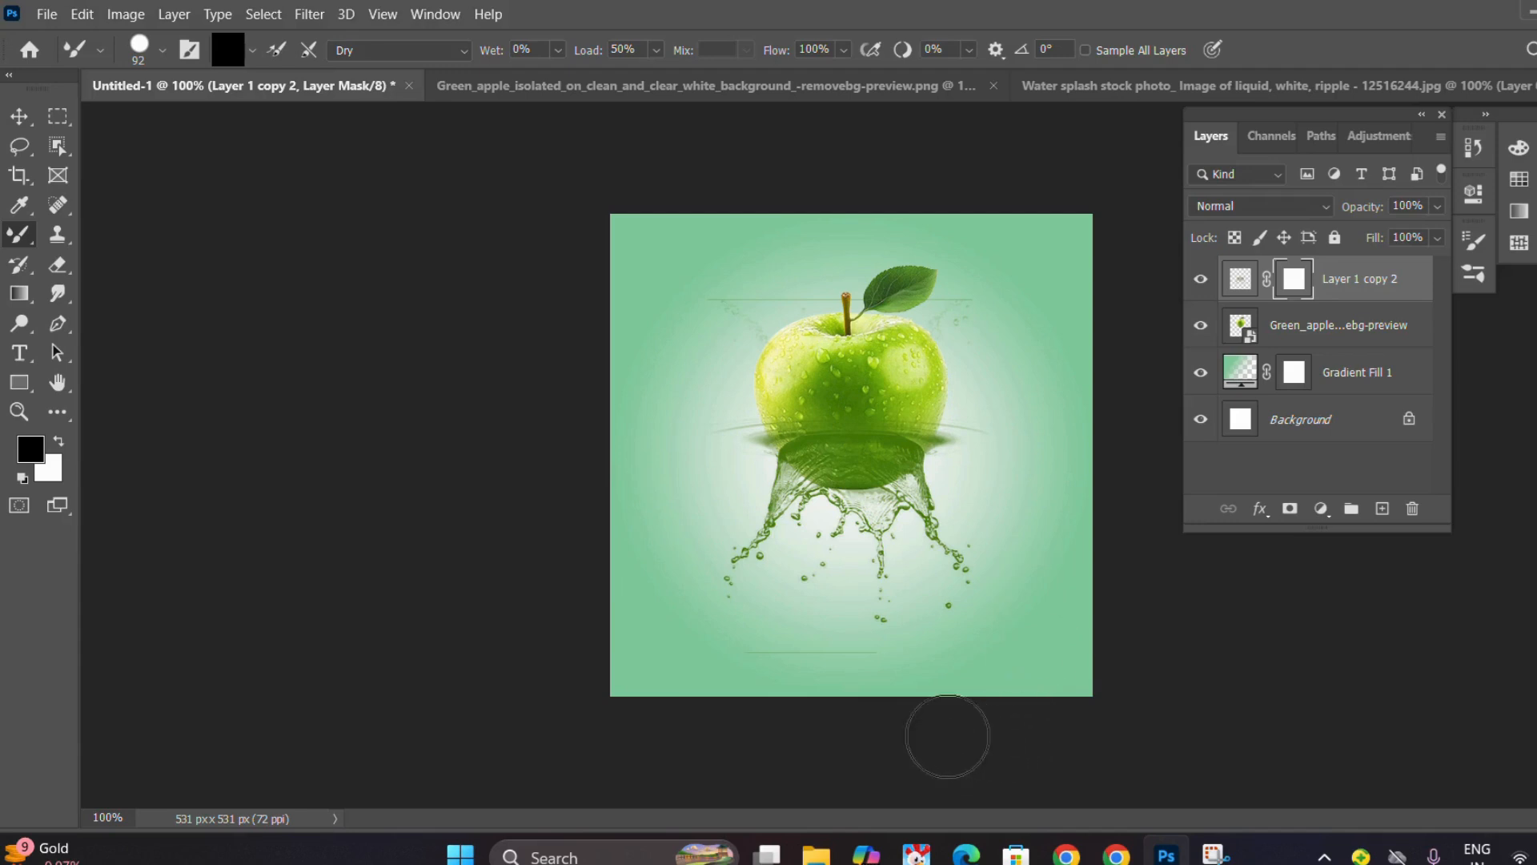
pyautogui.moveTo(849, 670)
pyautogui.mouseDown()
pyautogui.moveTo(872, 672)
pyautogui.moveTo(677, 632)
pyautogui.mouseUp()
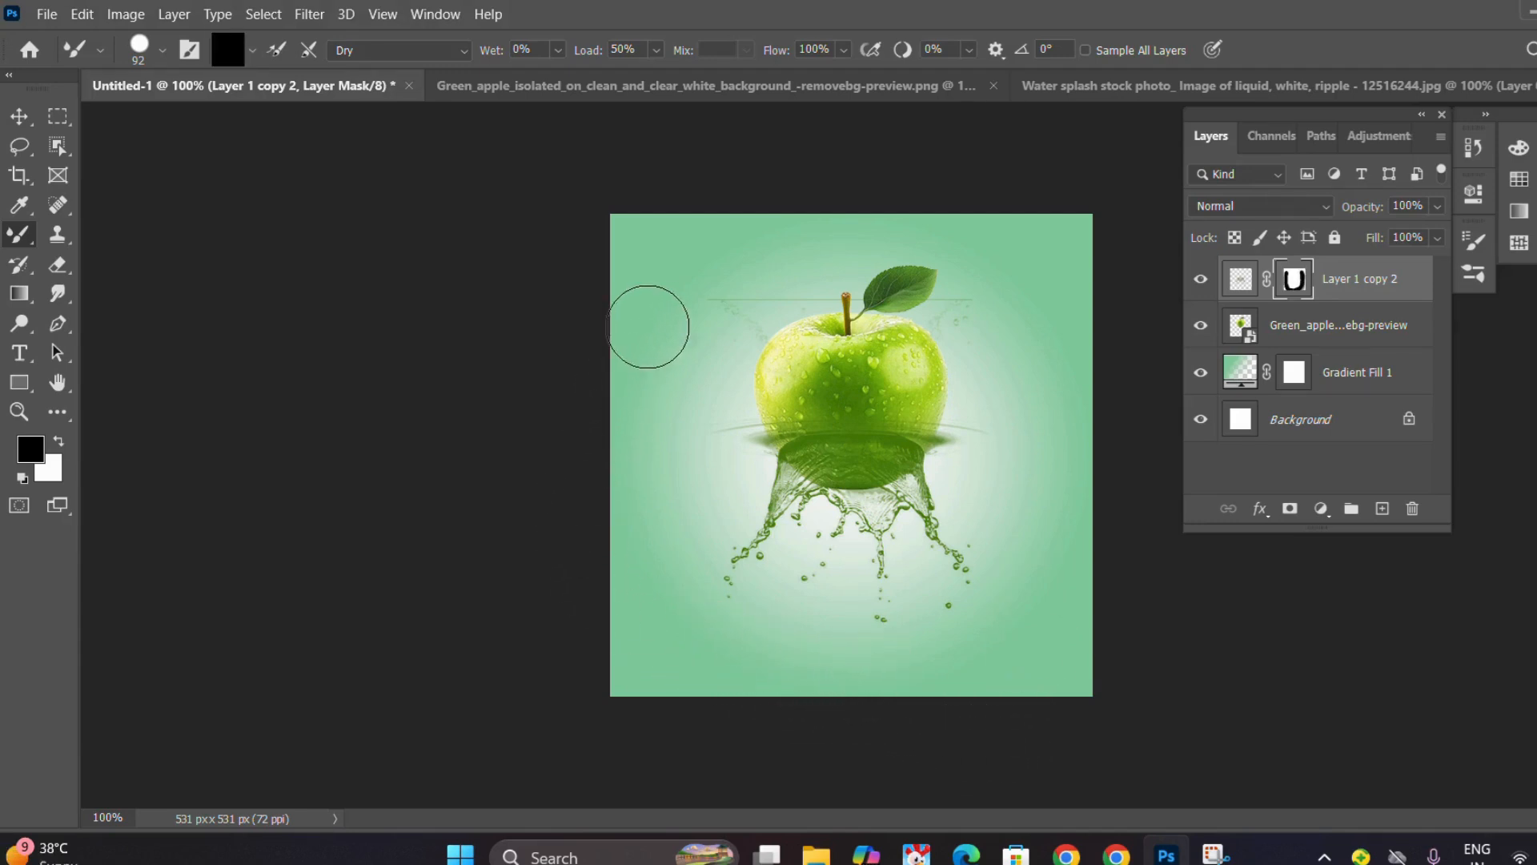
pyautogui.moveTo(646, 322)
pyautogui.mouseDown()
pyautogui.moveTo(755, 283)
pyautogui.moveTo(989, 293)
pyautogui.mouseUp()
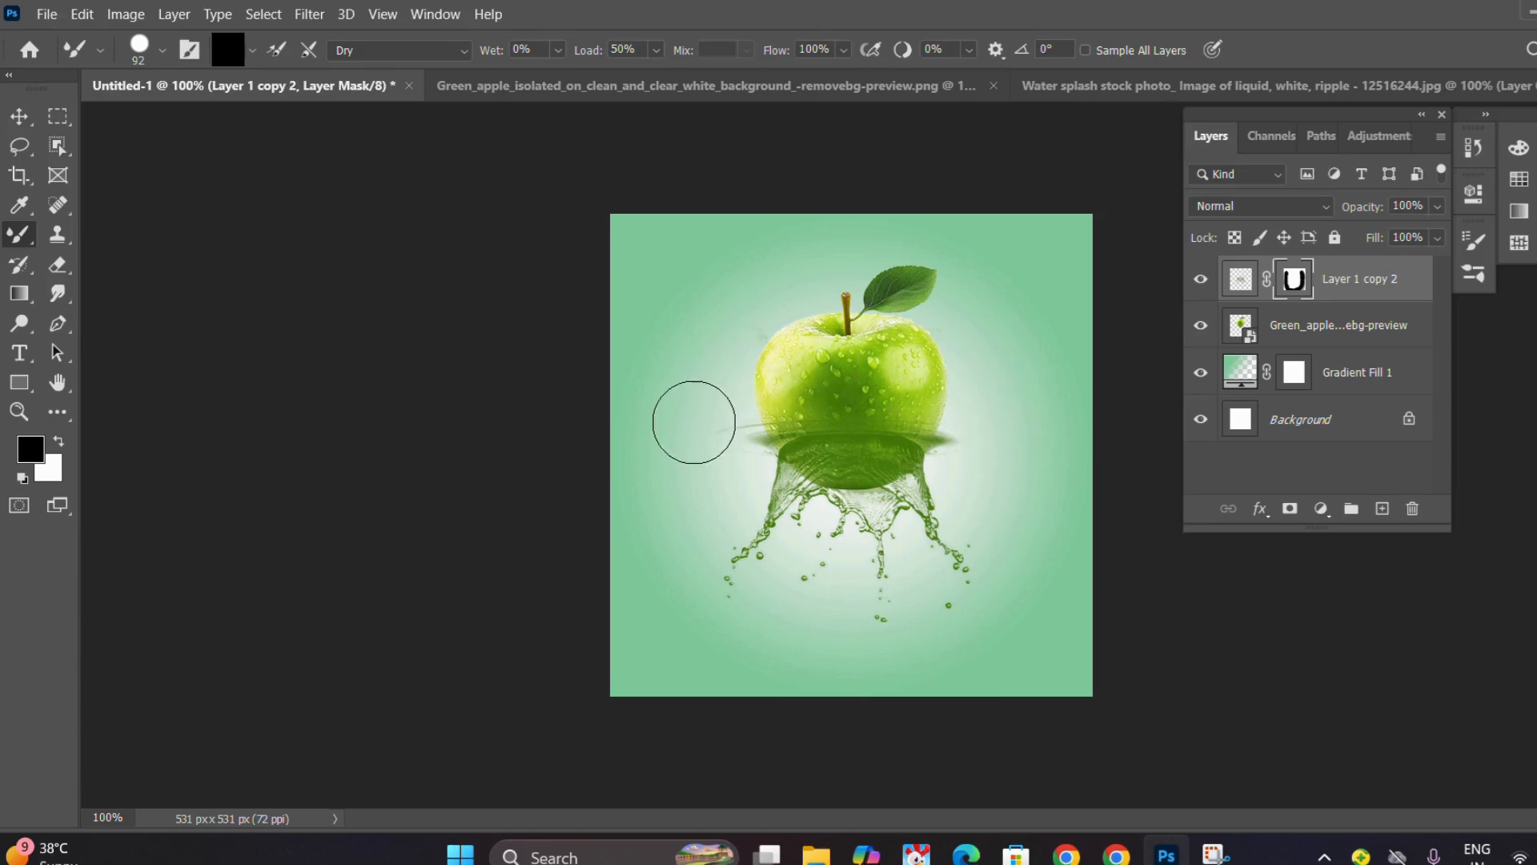
# Mask out the splash rim sticking out on both sides of the apple.
pyautogui.scroll(4, 824, 380)
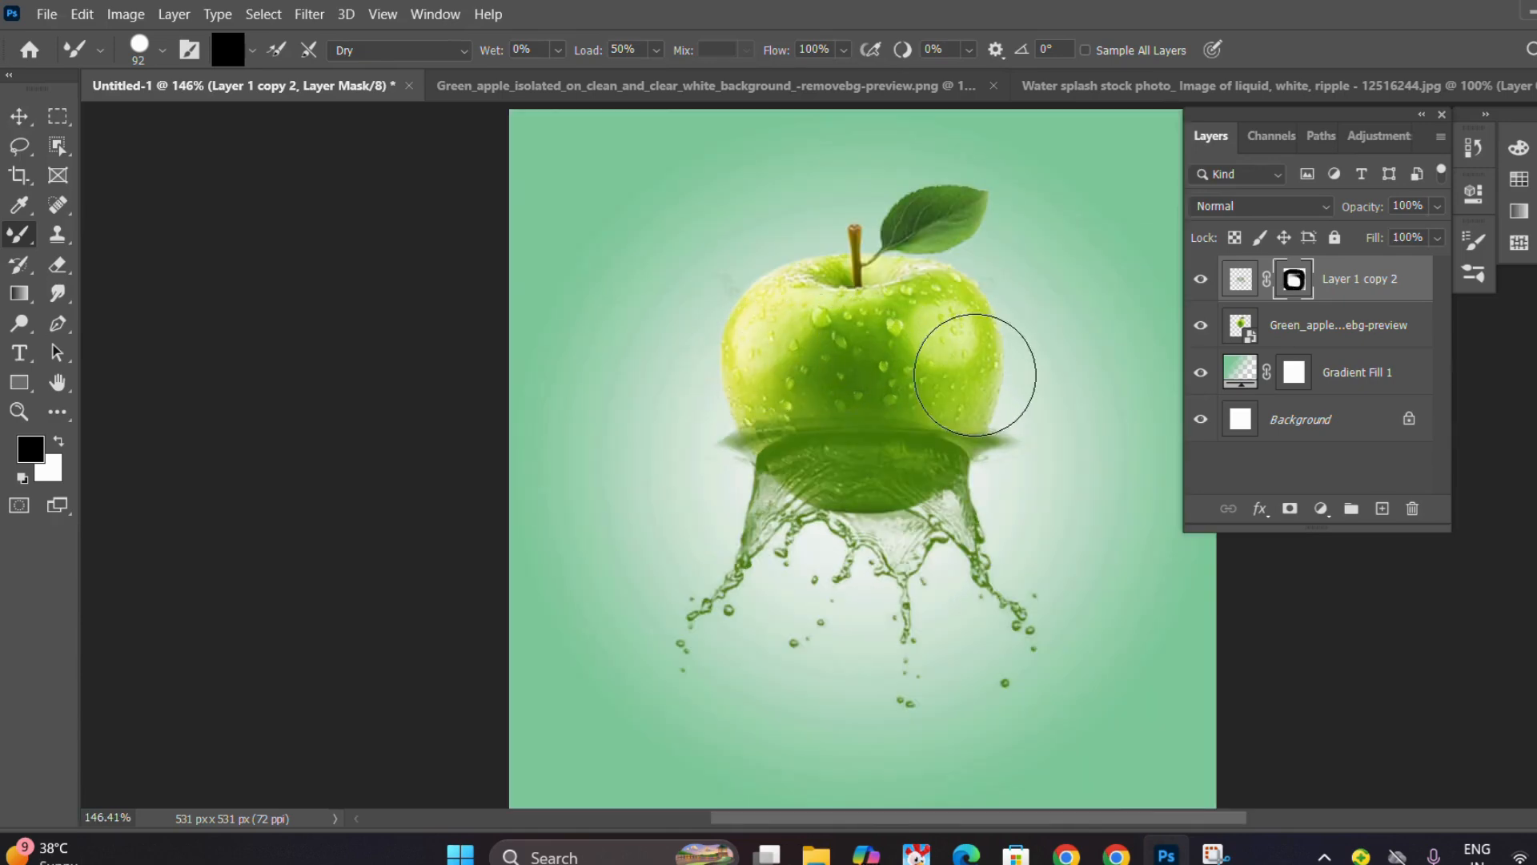
pyautogui.moveTo(1000, 400)
pyautogui.mouseDown()
pyautogui.moveTo(1030, 436)
pyautogui.moveTo(1025, 413)
pyautogui.mouseUp()
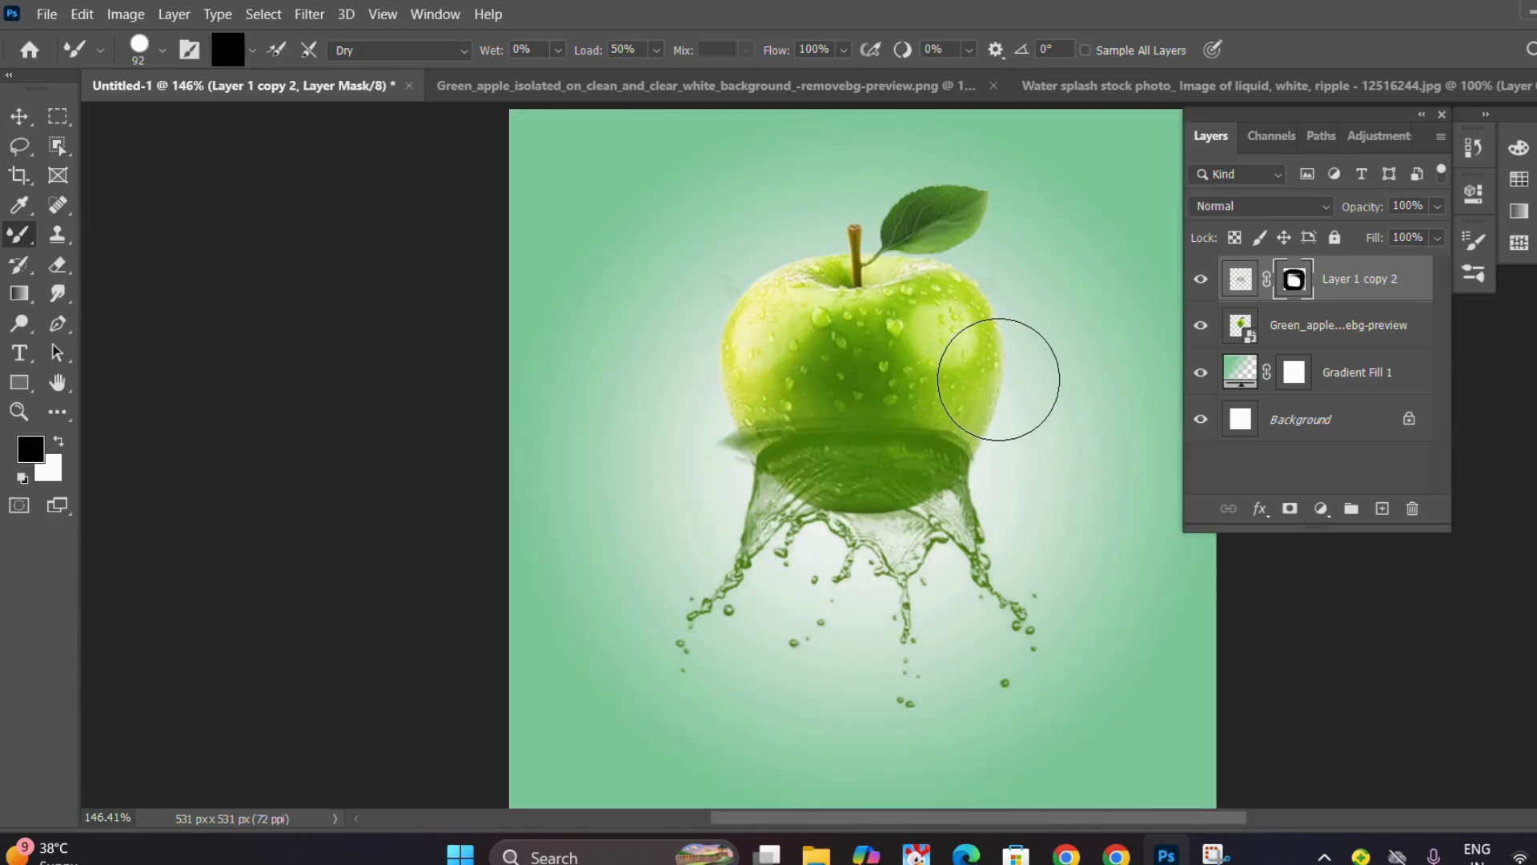
pyautogui.moveTo(728, 360)
pyautogui.mouseDown()
pyautogui.moveTo(680, 432)
pyautogui.moveTo(719, 397)
pyautogui.moveTo(697, 423)
pyautogui.mouseUp()
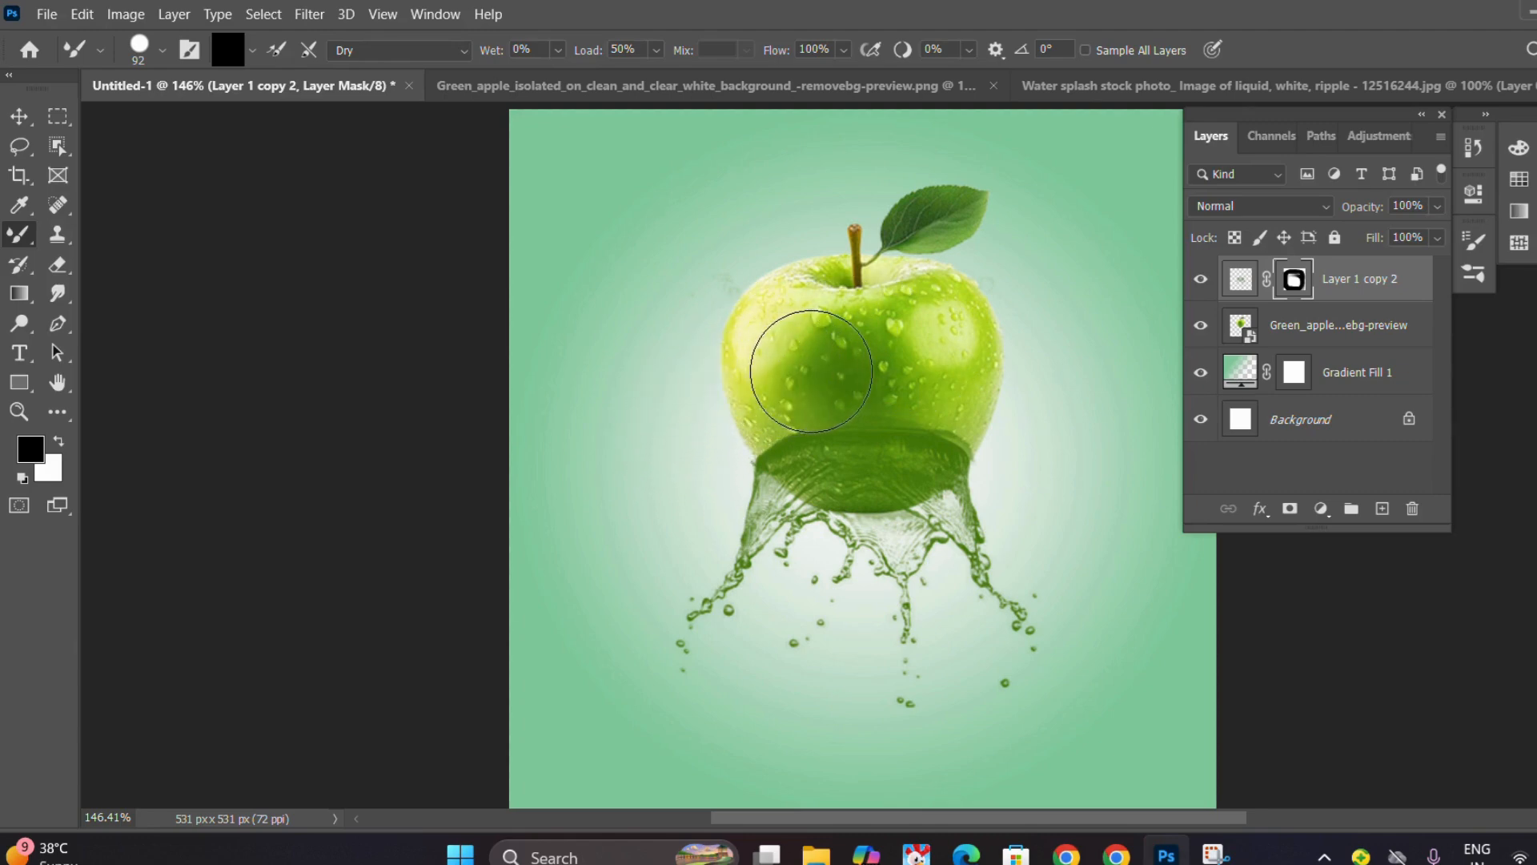
pyautogui.moveTo(978, 394); pyautogui.dragTo(1032, 424)
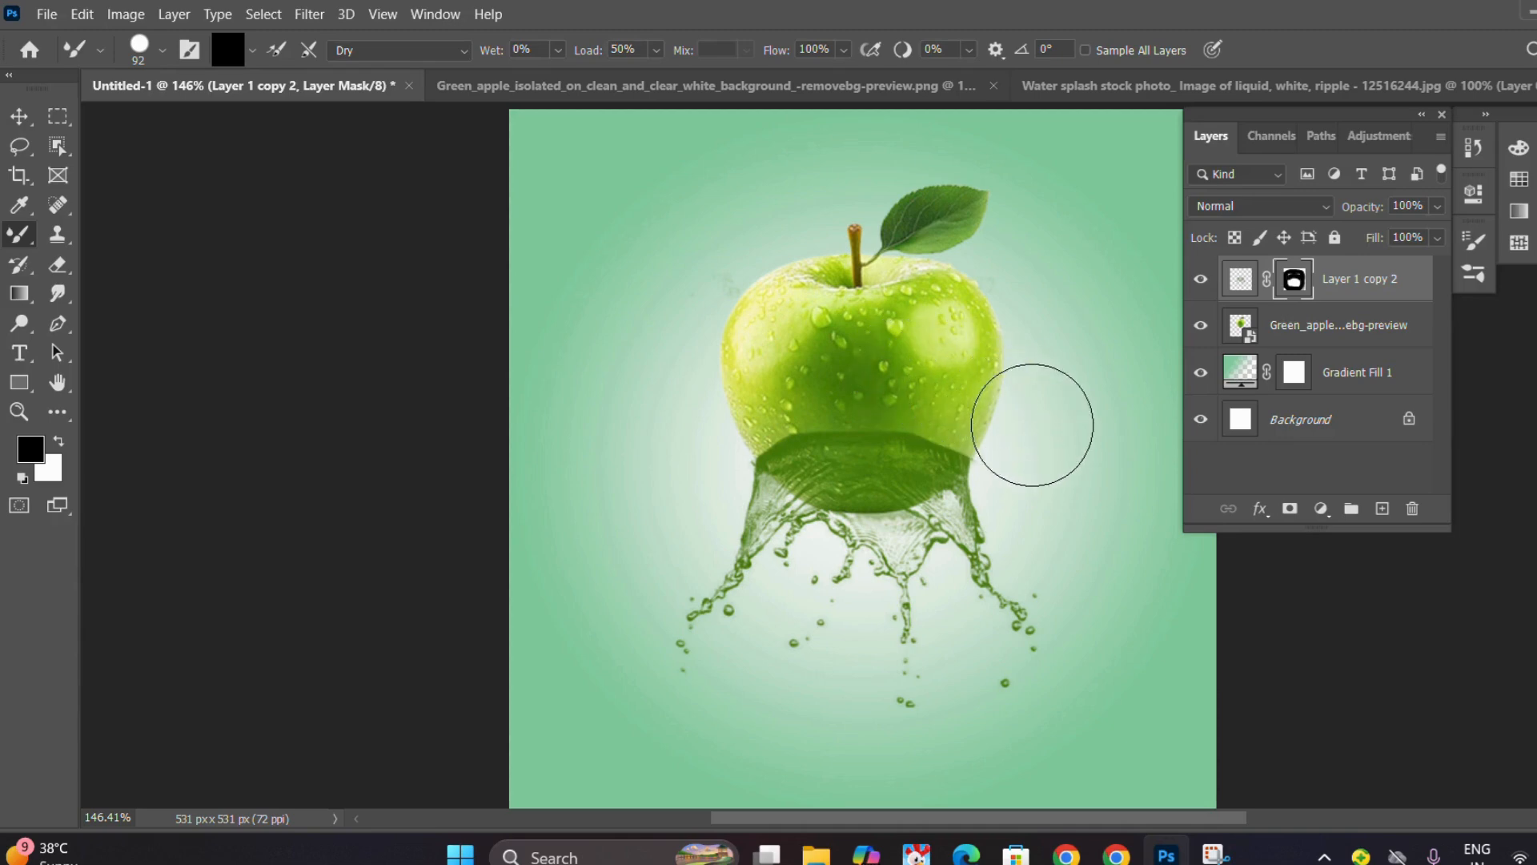
# Mask the dark splash area off the apple's lower part using a soft 92 px brush with 0% hardness.
pyautogui.click(140, 46)
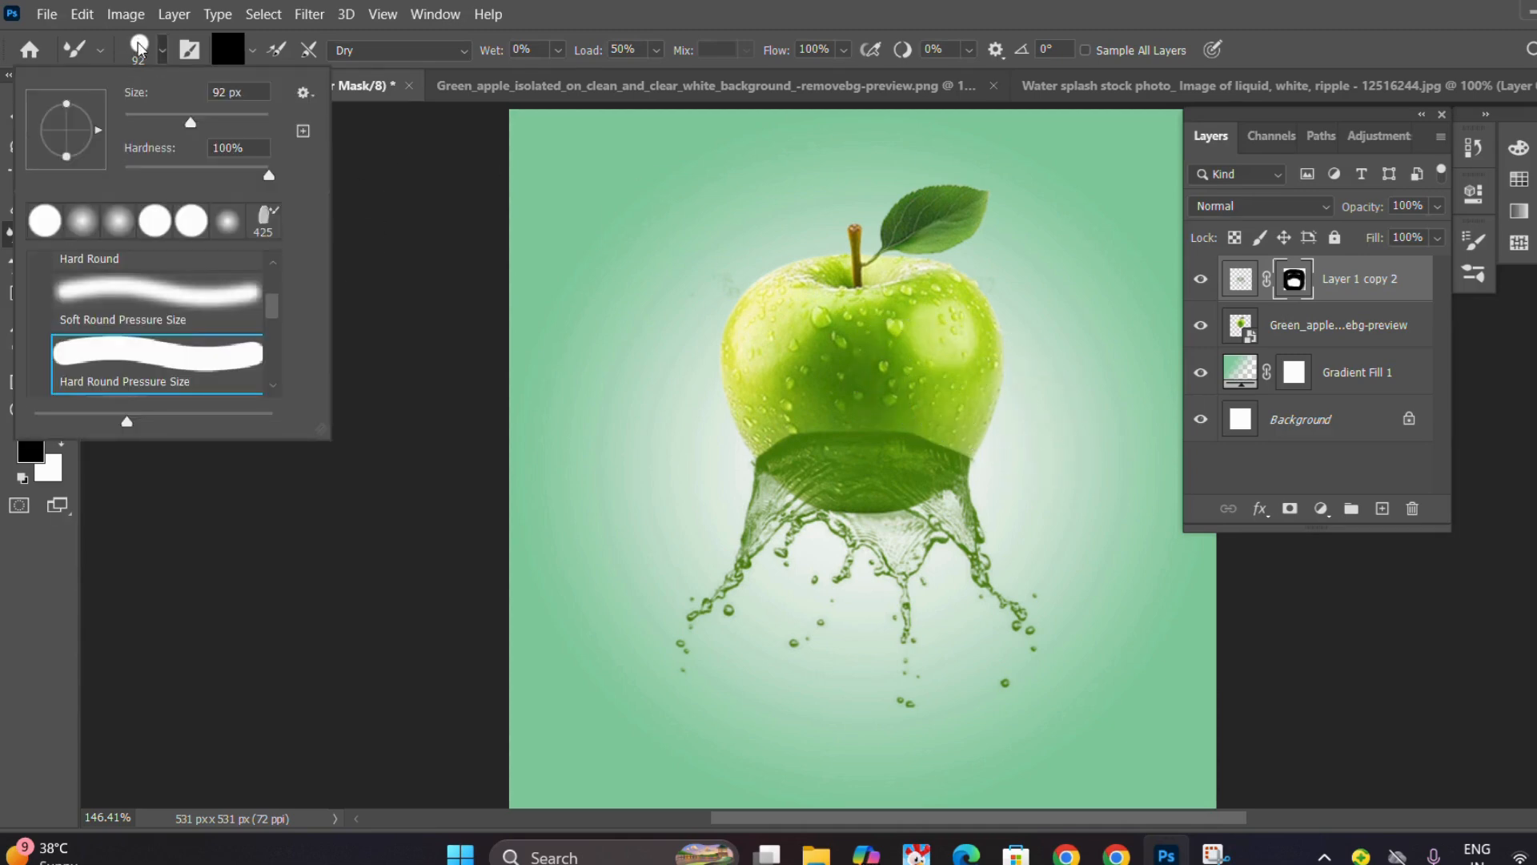
pyautogui.click(82, 221)
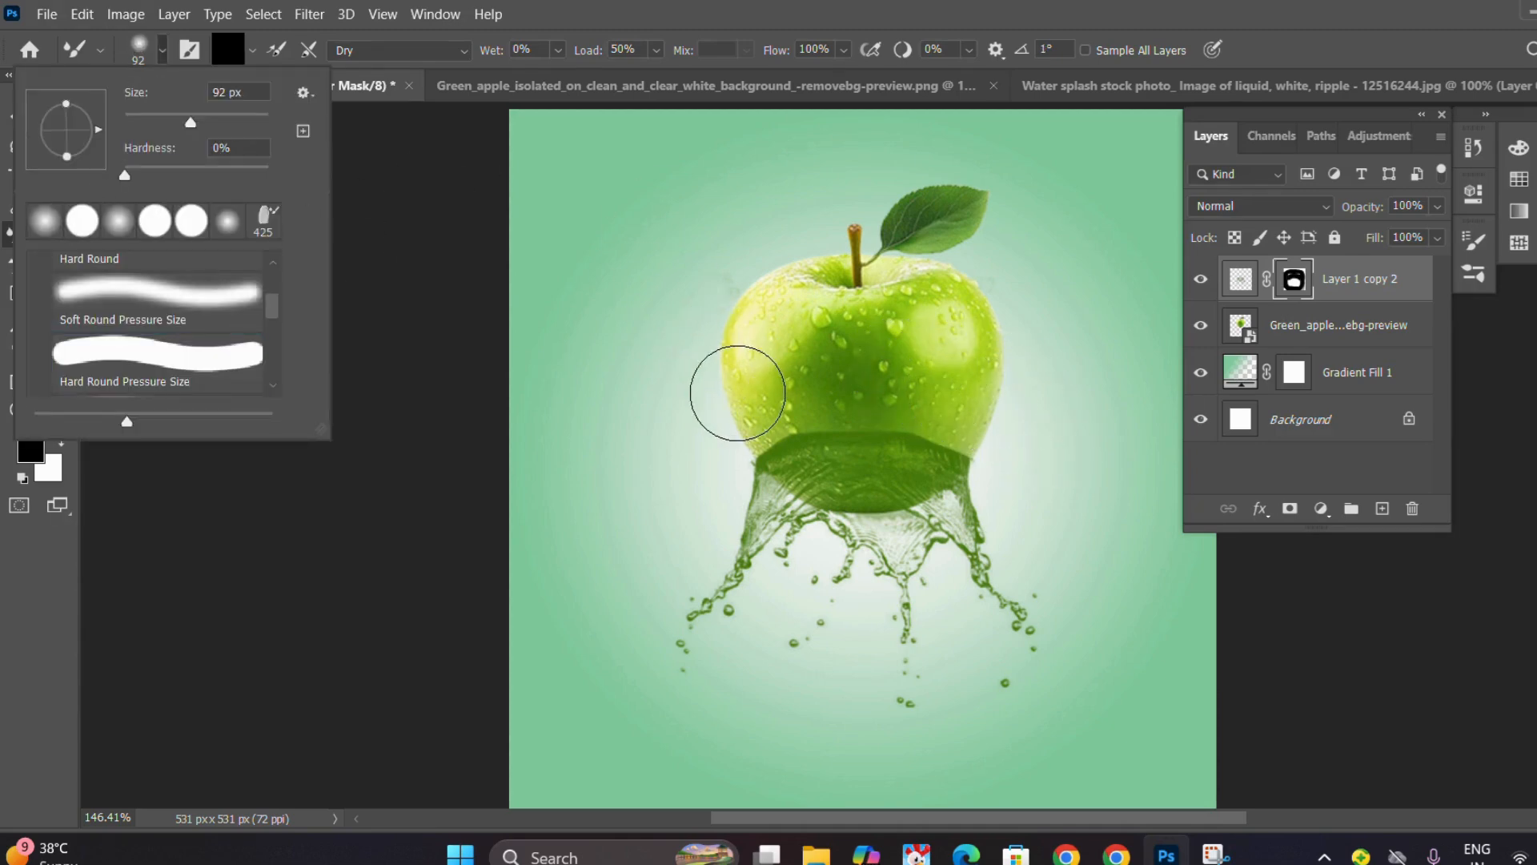
pyautogui.click(740, 393)
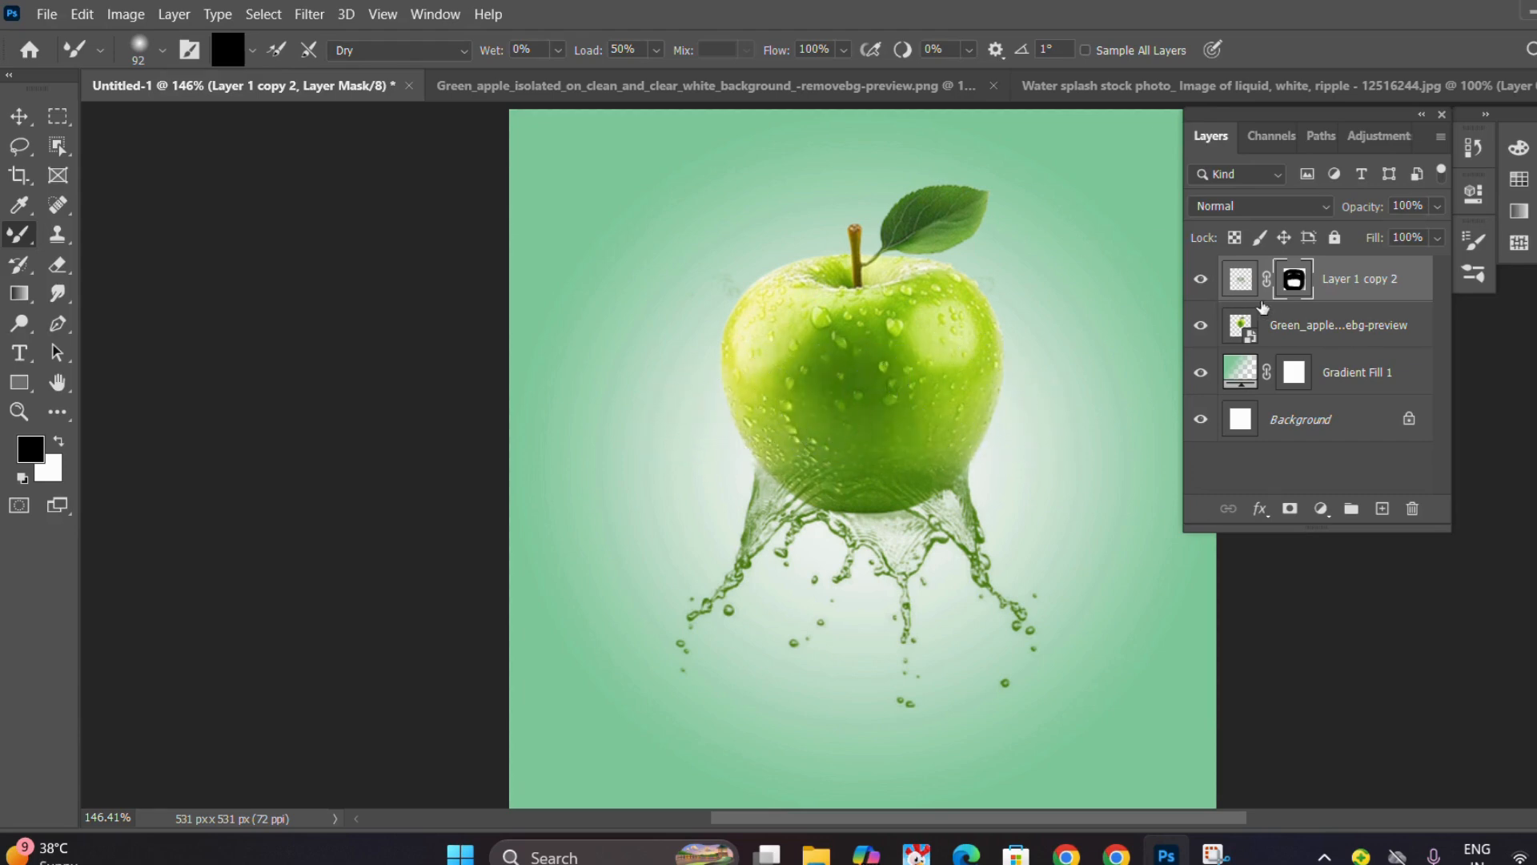
# Select the green apple layer.
pyautogui.click(1289, 337)
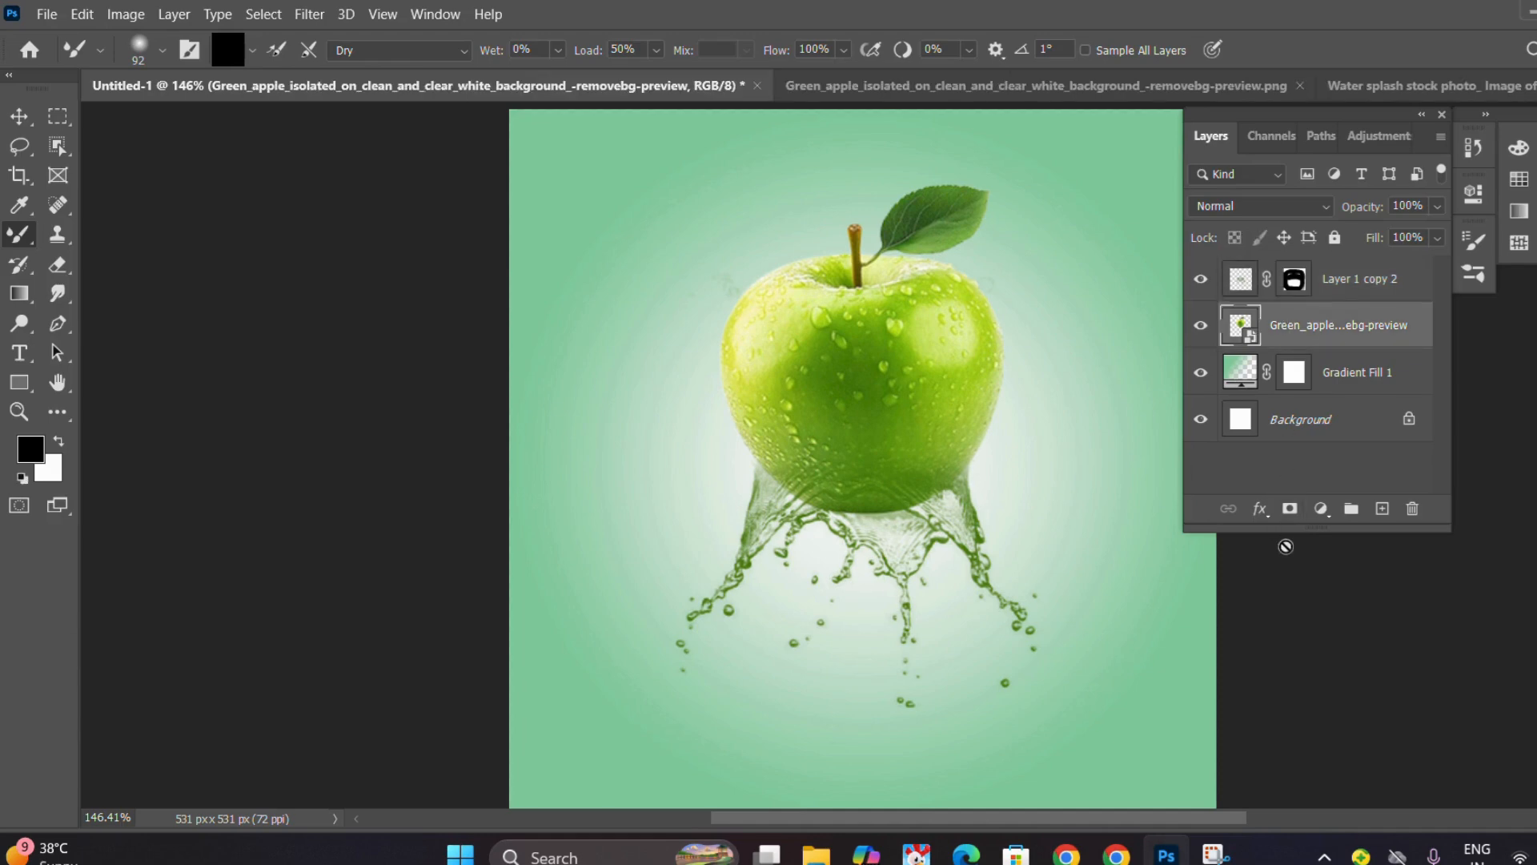